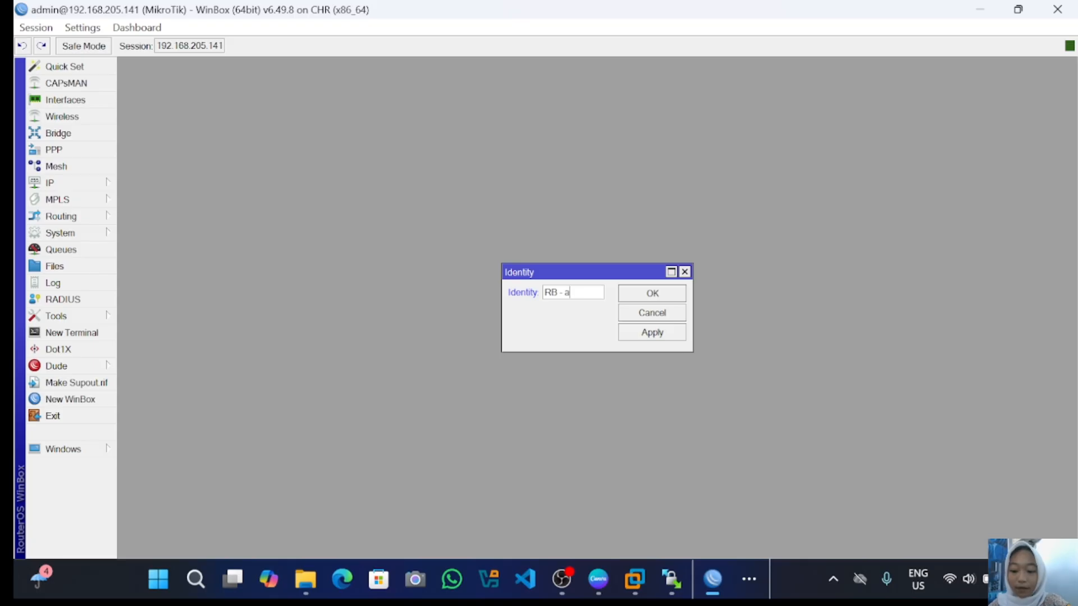
- Enter the new router identity name 'RB - azzaitun' and apply it
{"action": "type", "text": "it"}
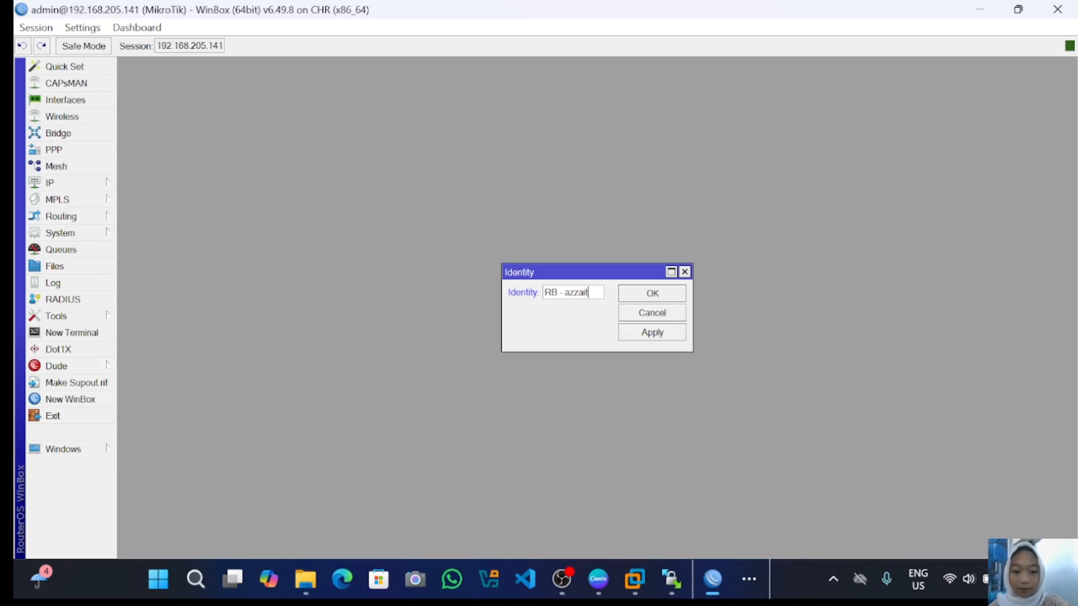
{"action": "type", "text": "un"}
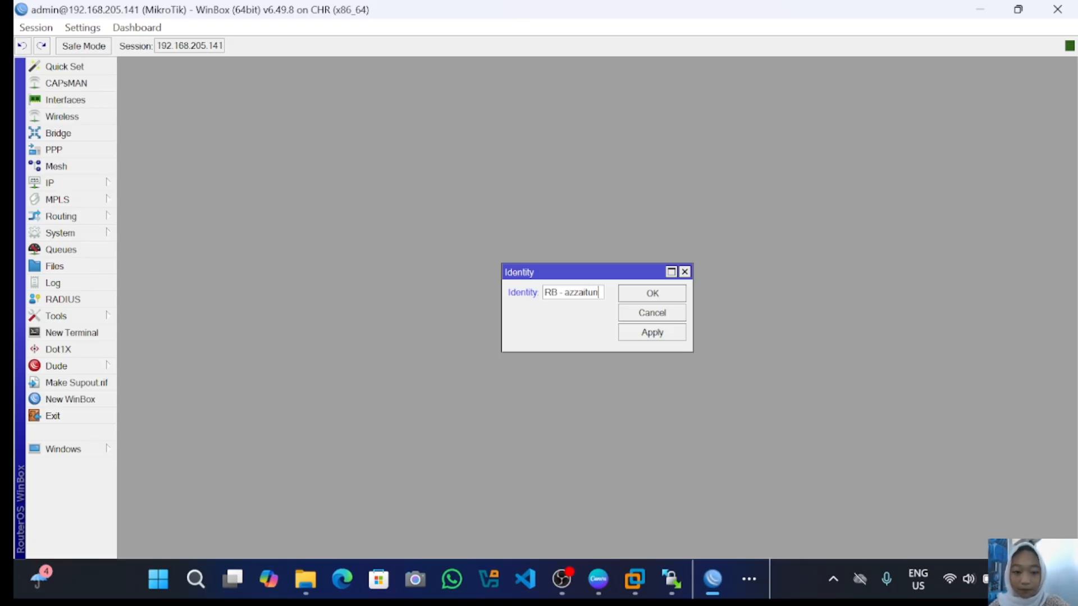
{"action": "left_click", "coordinate": [653, 331]}
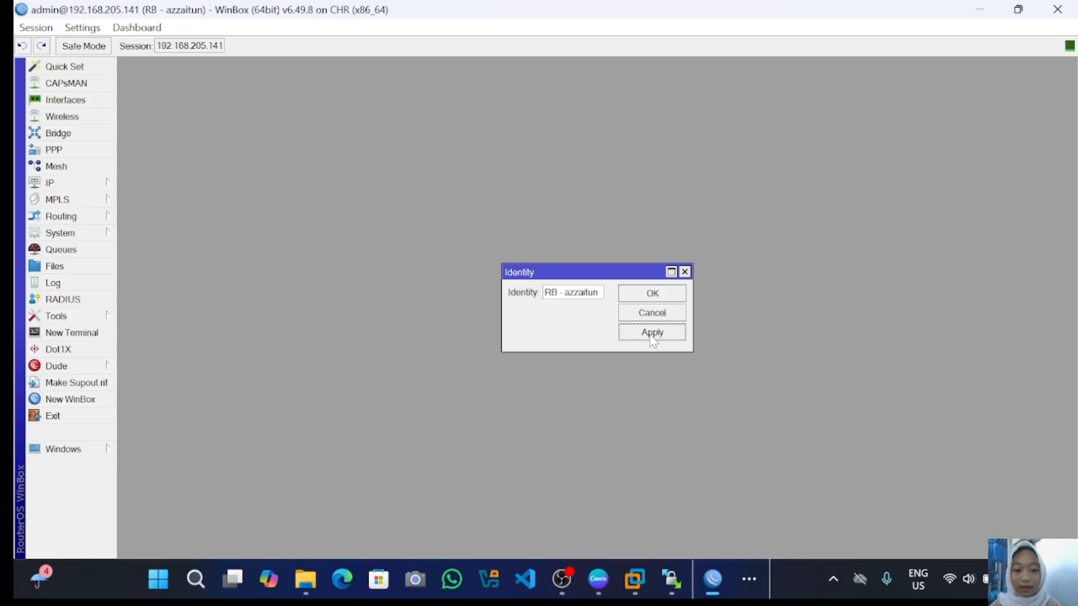
- Close the identity settings, then open a terminal at the system identity command level
{"action": "left_click", "coordinate": [654, 294]}
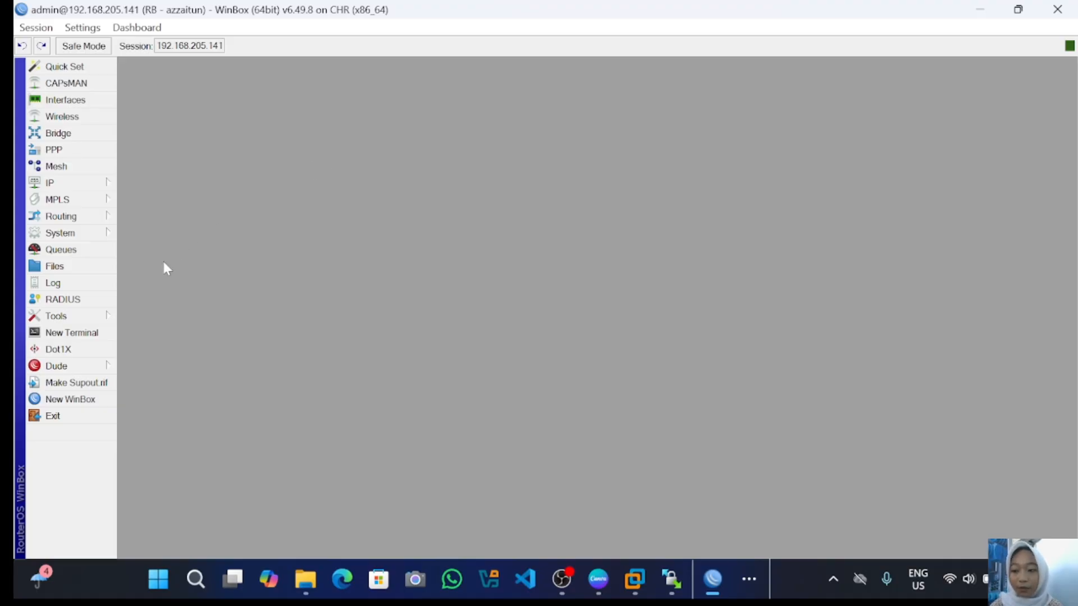
{"action": "left_click", "coordinate": [104, 333]}
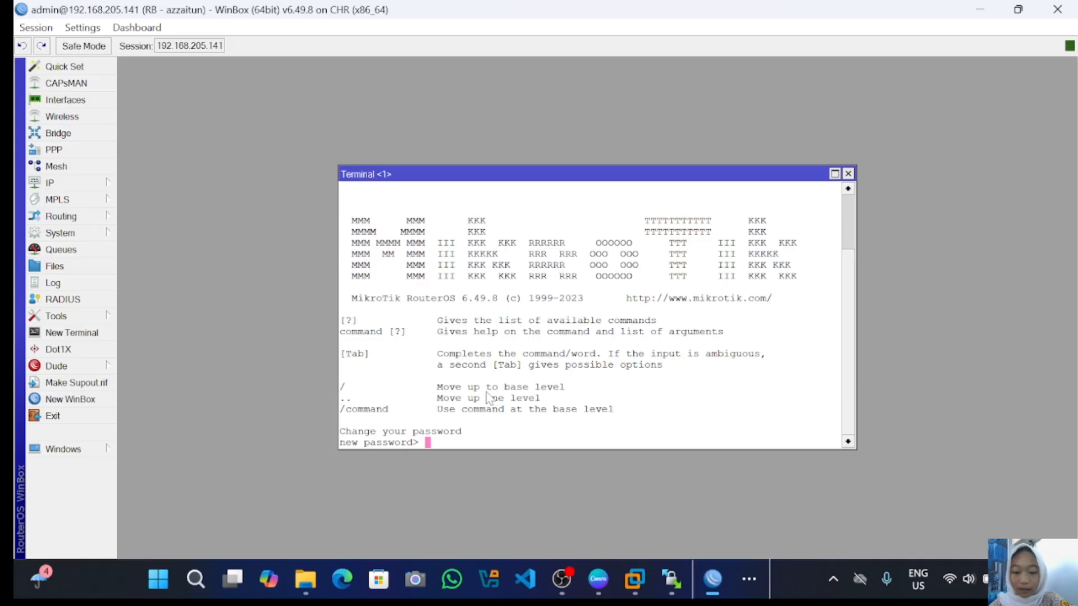
{"action": "key", "text": "Return"}
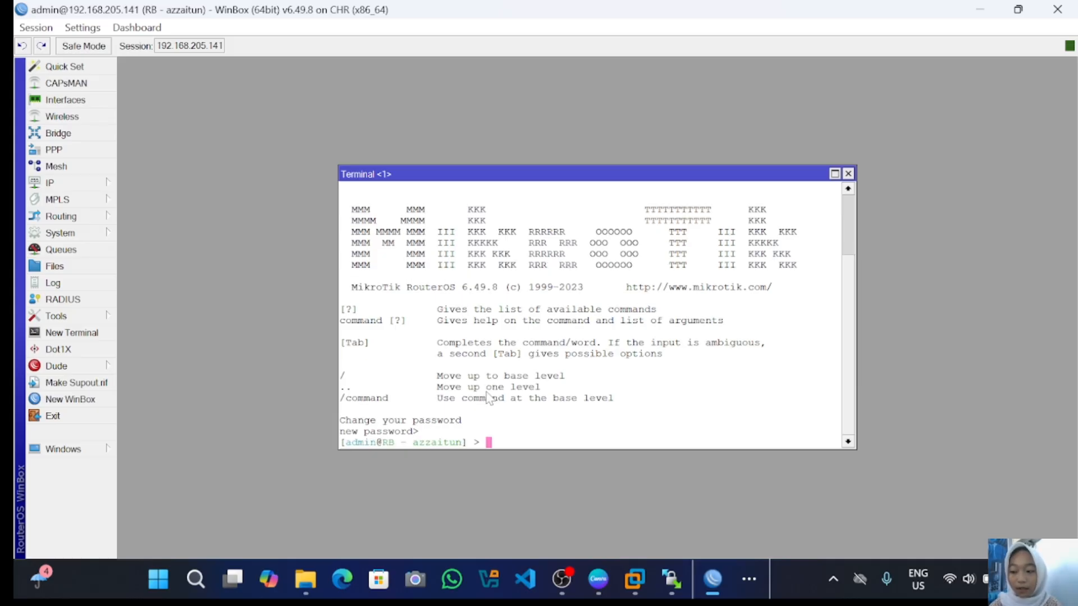
{"action": "type", "text": "sy"}
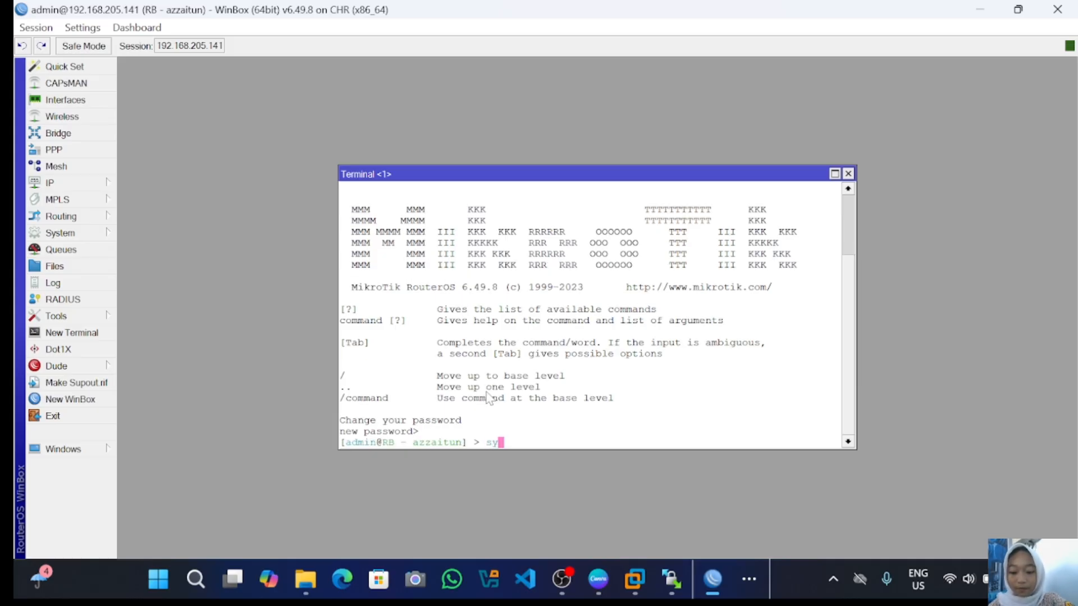
{"action": "type", "text": "stem"}
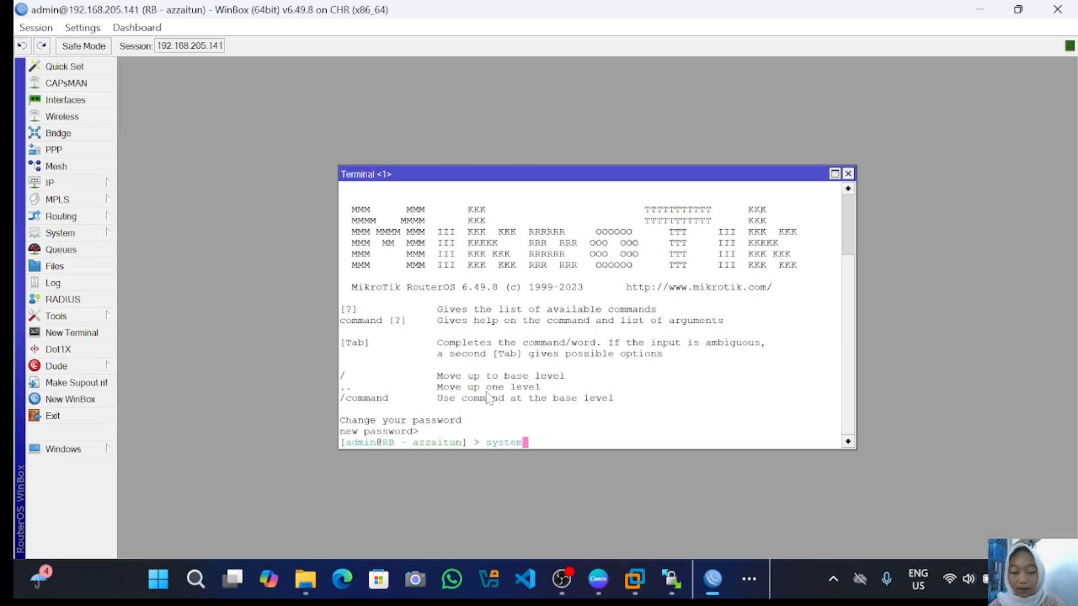
{"action": "key", "text": "Return"}
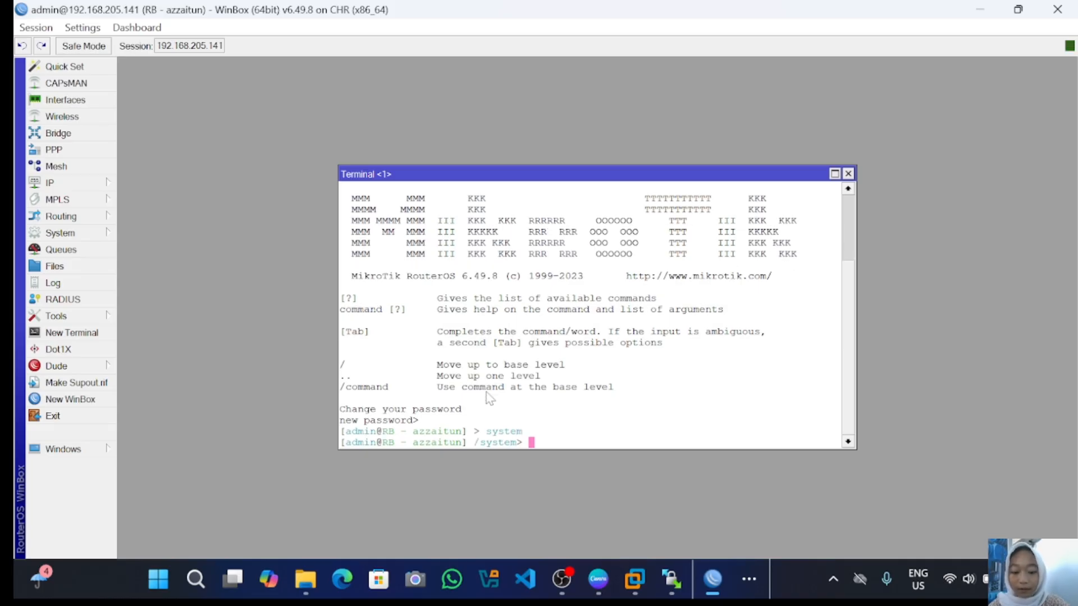
{"action": "type", "text": "identity"}
{"action": "key", "text": "Return"}
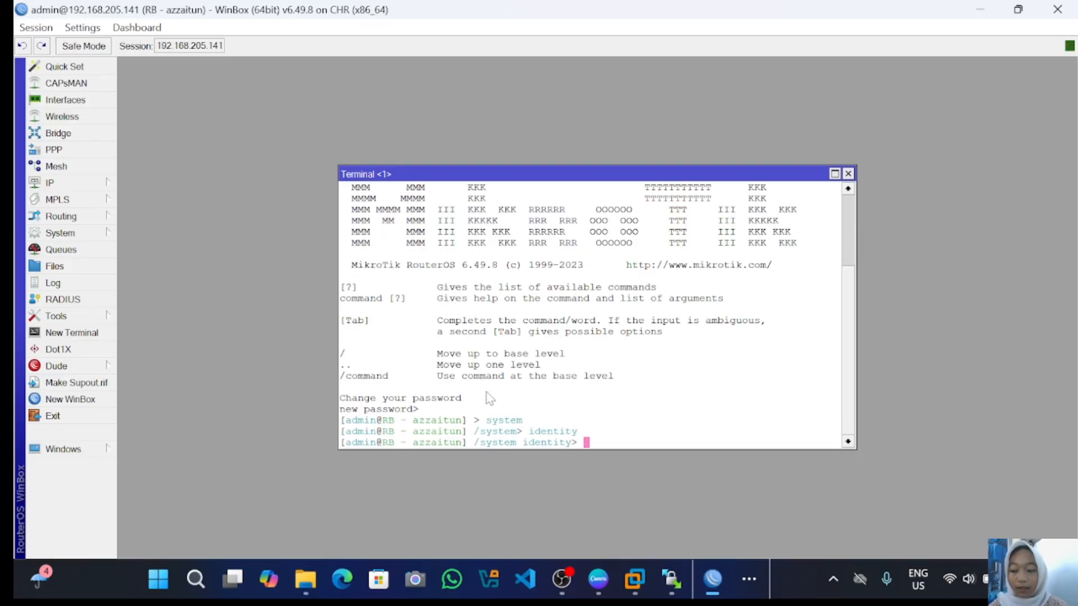
- Run set name=RB-azzaitun, print to confirm the identity, and close the terminal
{"action": "type", "text": "set"}
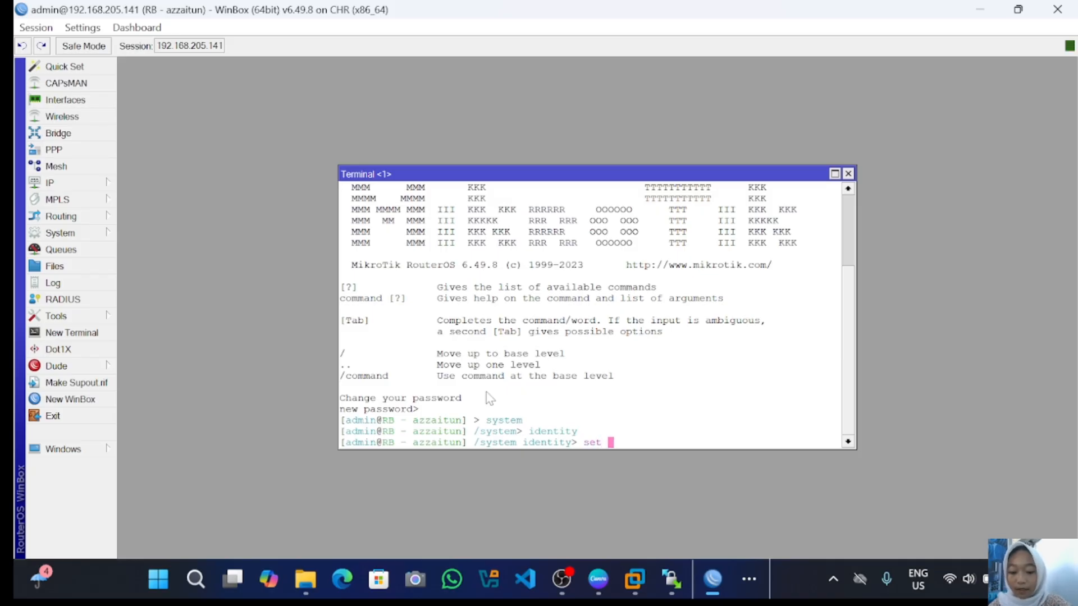
{"action": "type", "text": " name"}
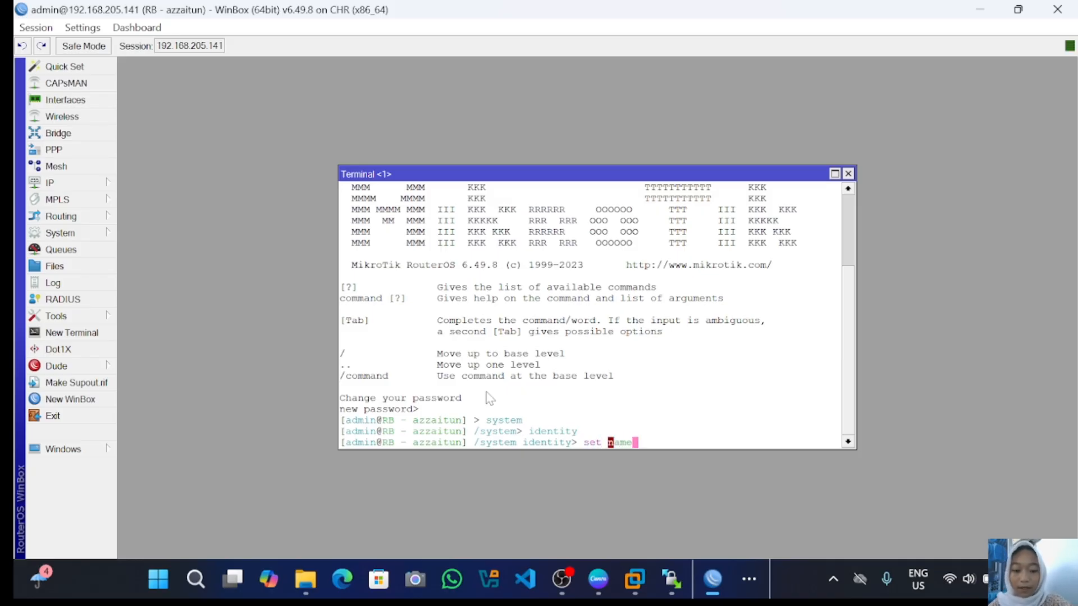
{"action": "type", "text": "="}
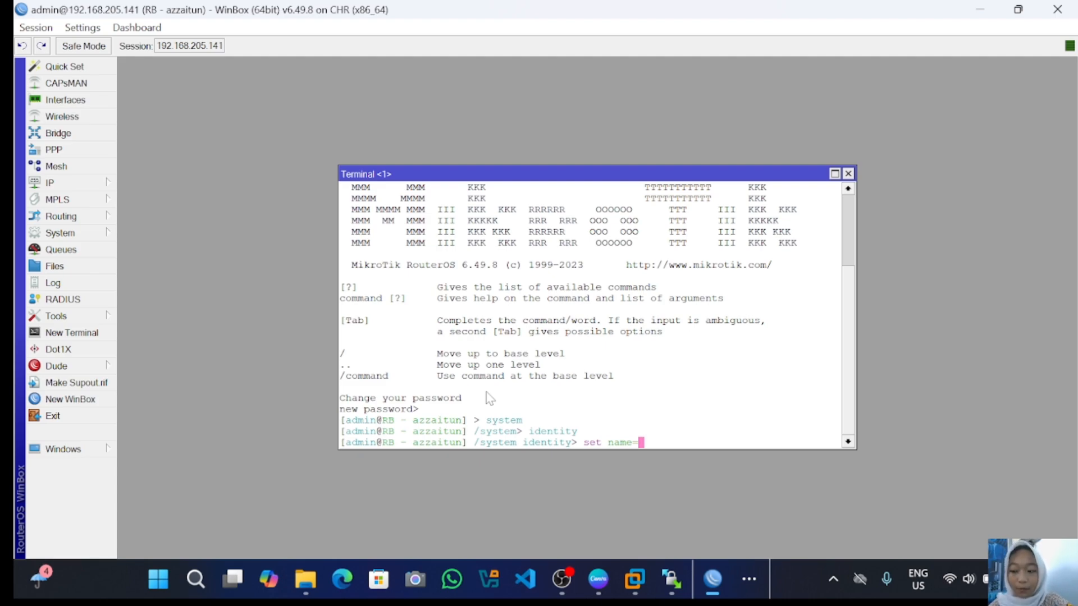
{"action": "type", "text": "RB"}
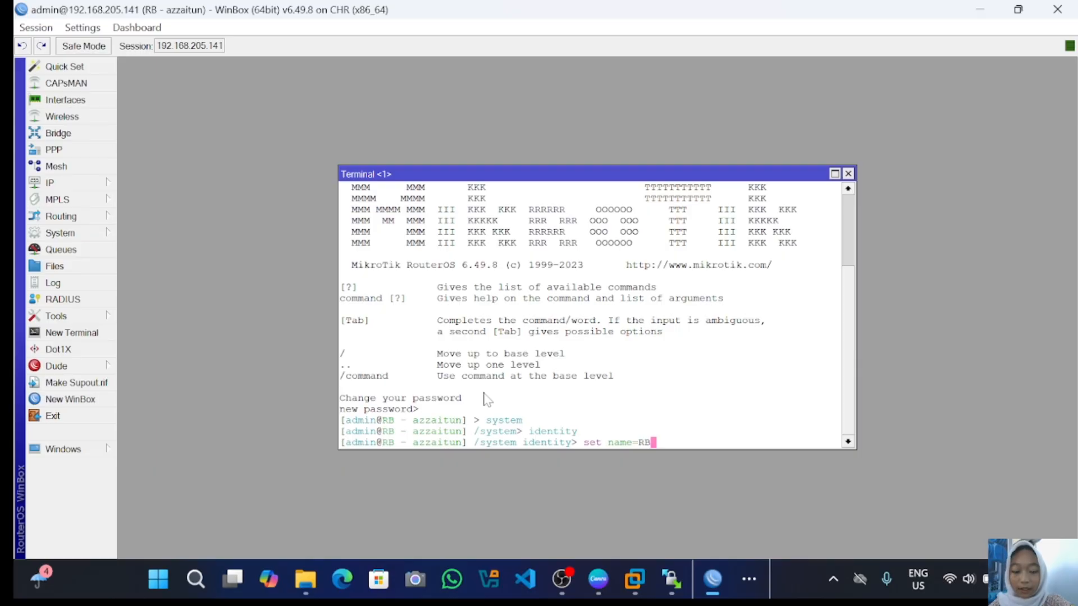
{"action": "type", "text": "-"}
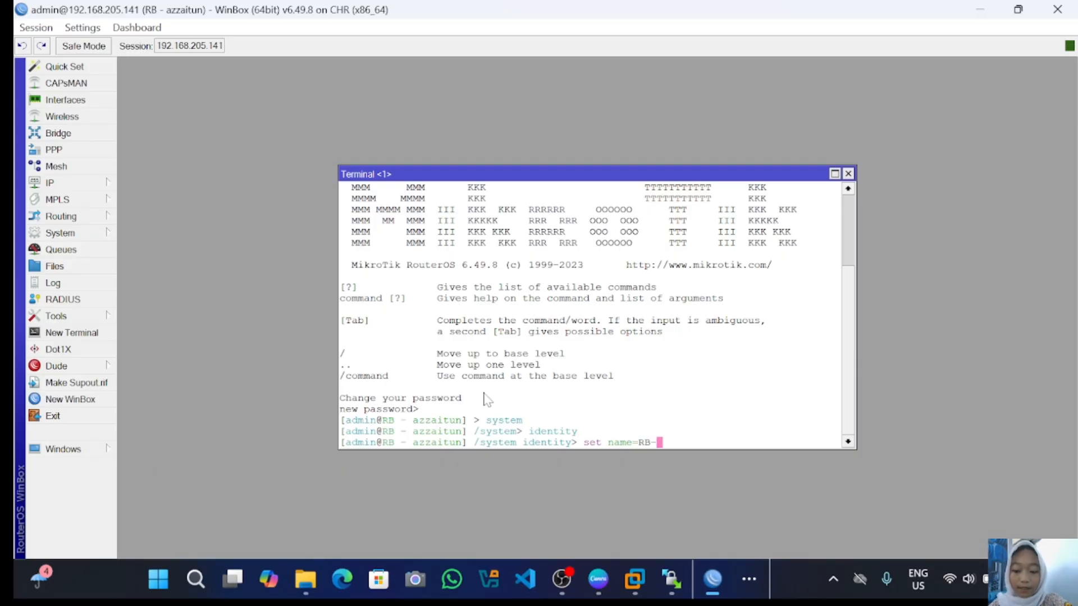
{"action": "type", "text": "azzait"}
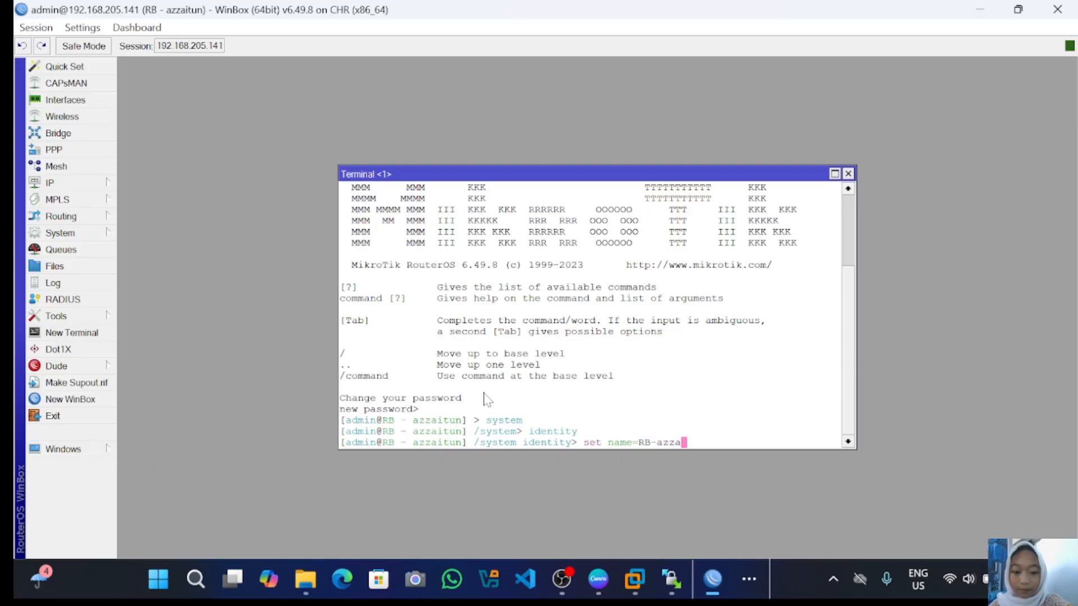
{"action": "type", "text": "un"}
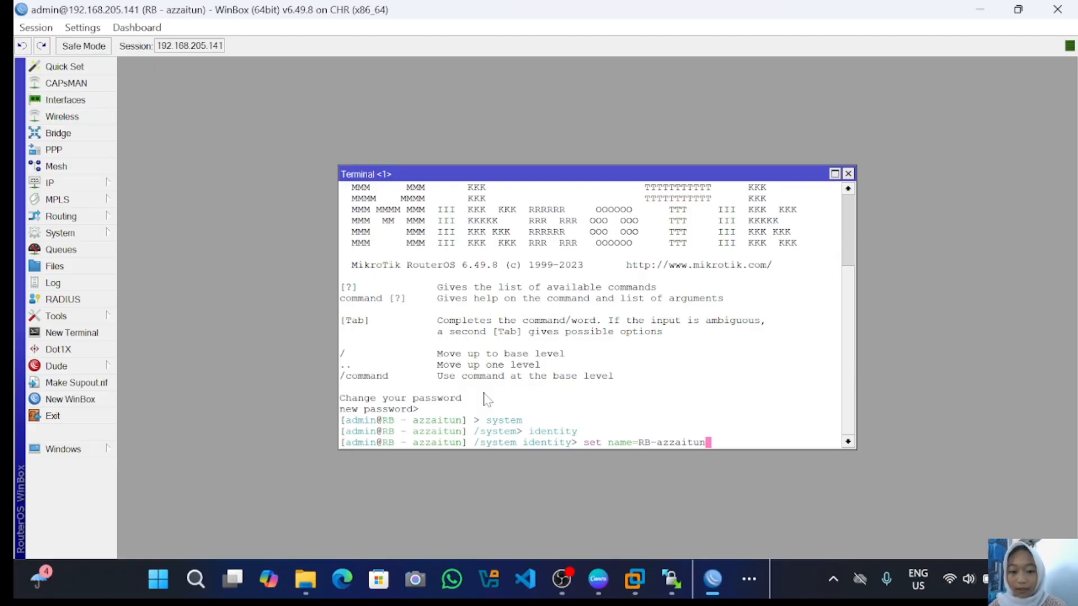
{"action": "key", "text": "Return"}
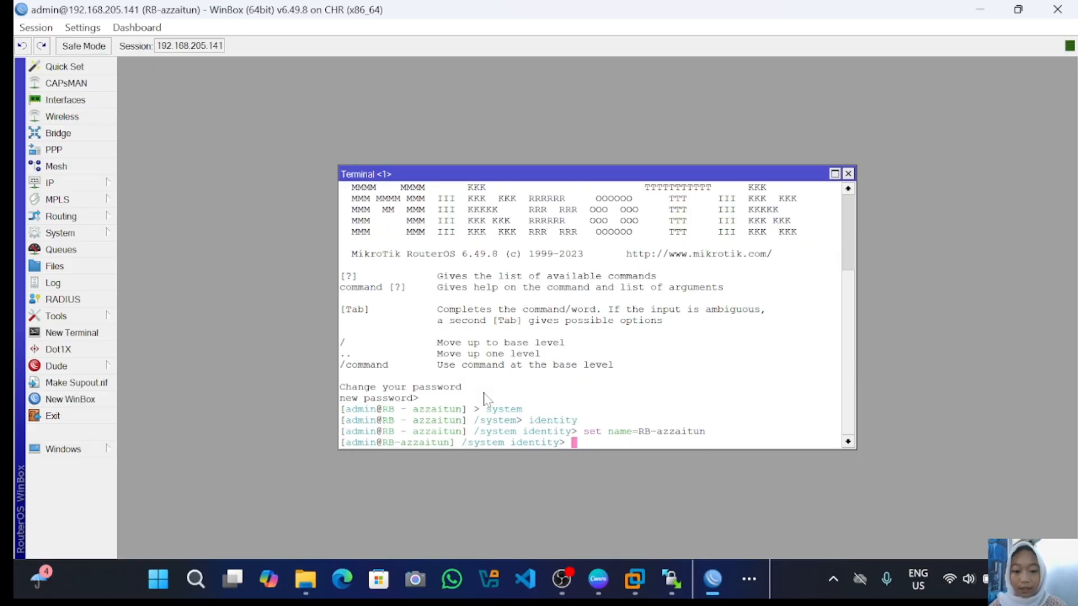
{"action": "type", "text": "p"}
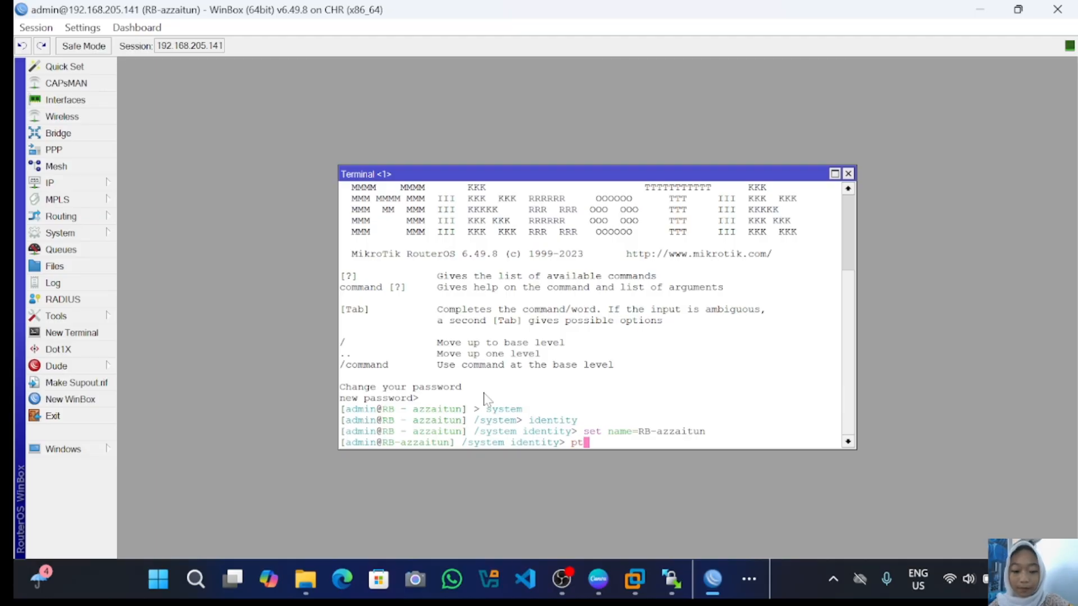
{"action": "type", "text": "rint"}
{"action": "key", "text": "Return"}
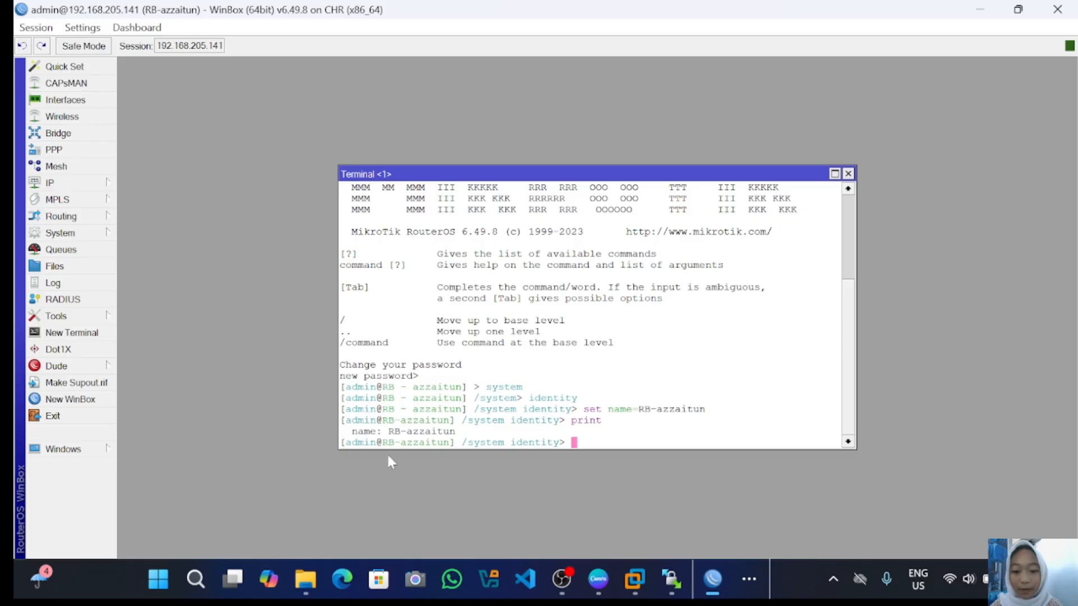
{"action": "left_click", "coordinate": [848, 174]}
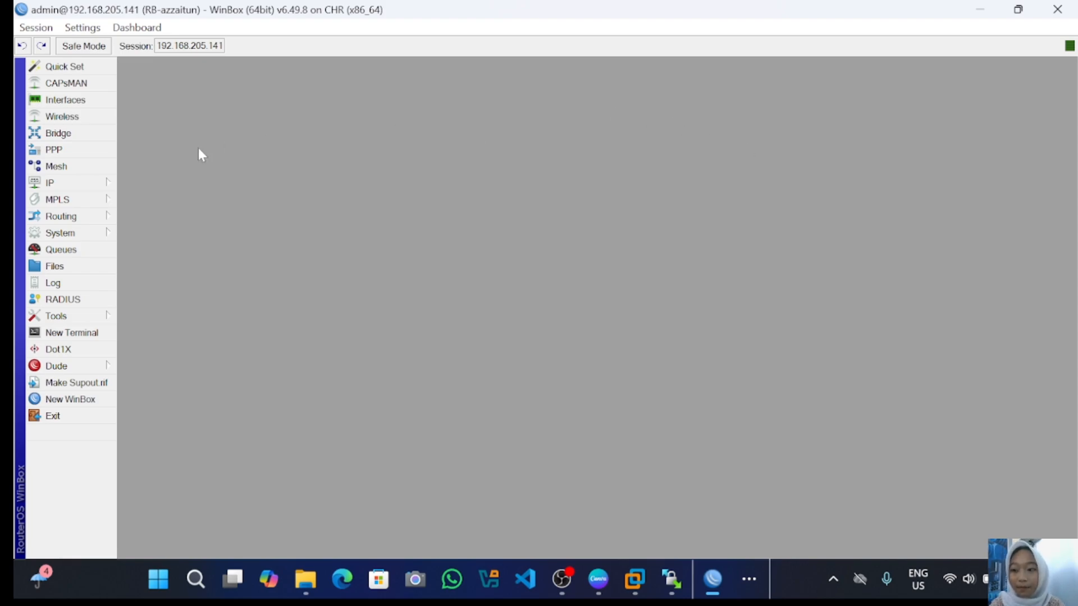
- Add a new entry in IP > Addresses, replacing 0.0.0.0 with 192.168.22
{"action": "left_click", "coordinate": [65, 182]}
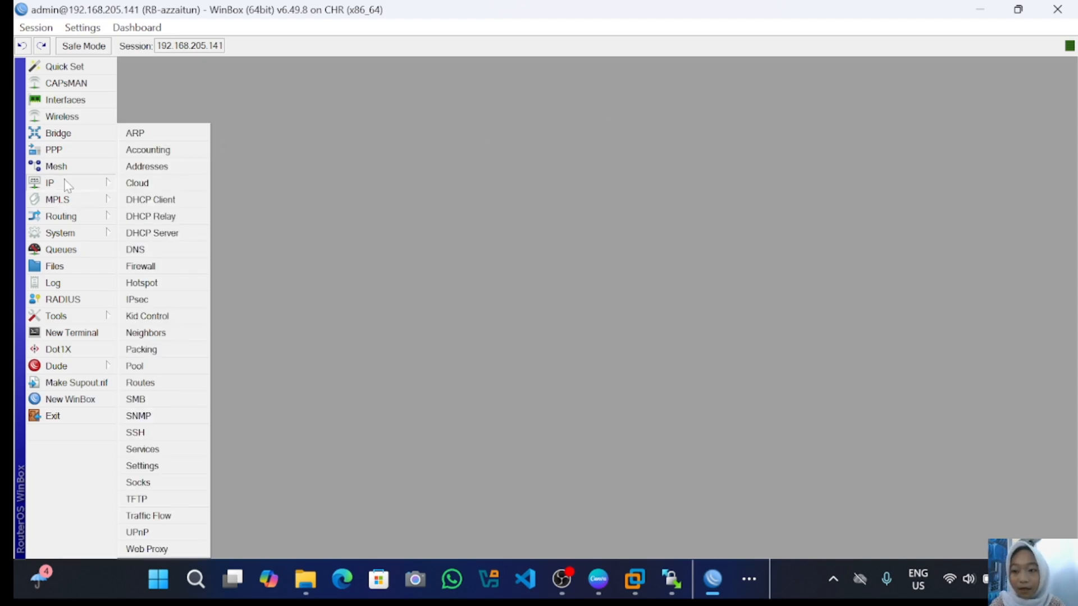
{"action": "left_click", "coordinate": [177, 165]}
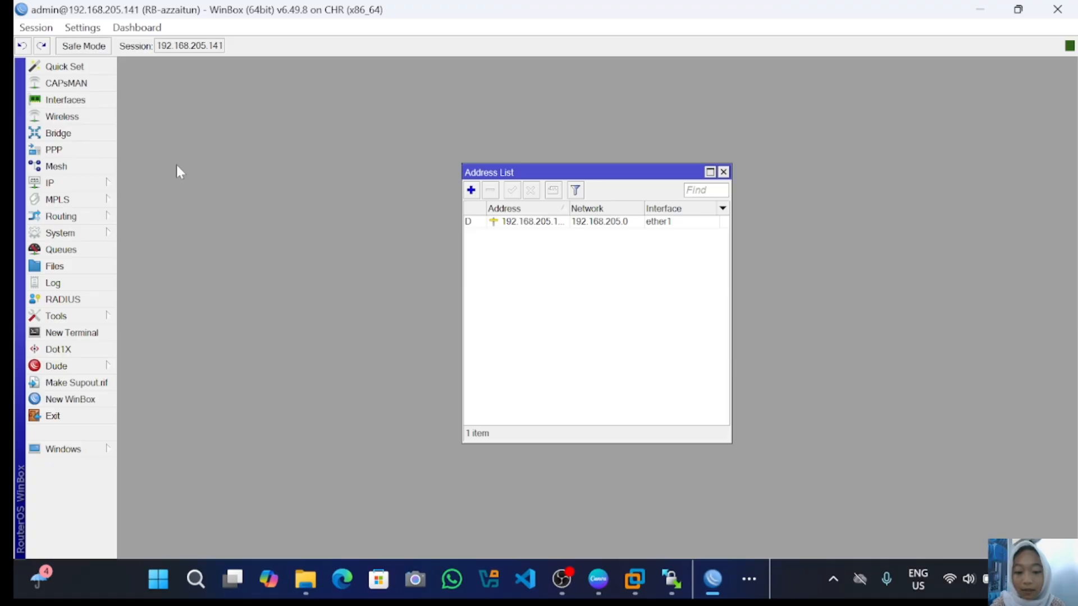
{"action": "left_click", "coordinate": [471, 190]}
{"action": "key", "text": "BackSpace"}
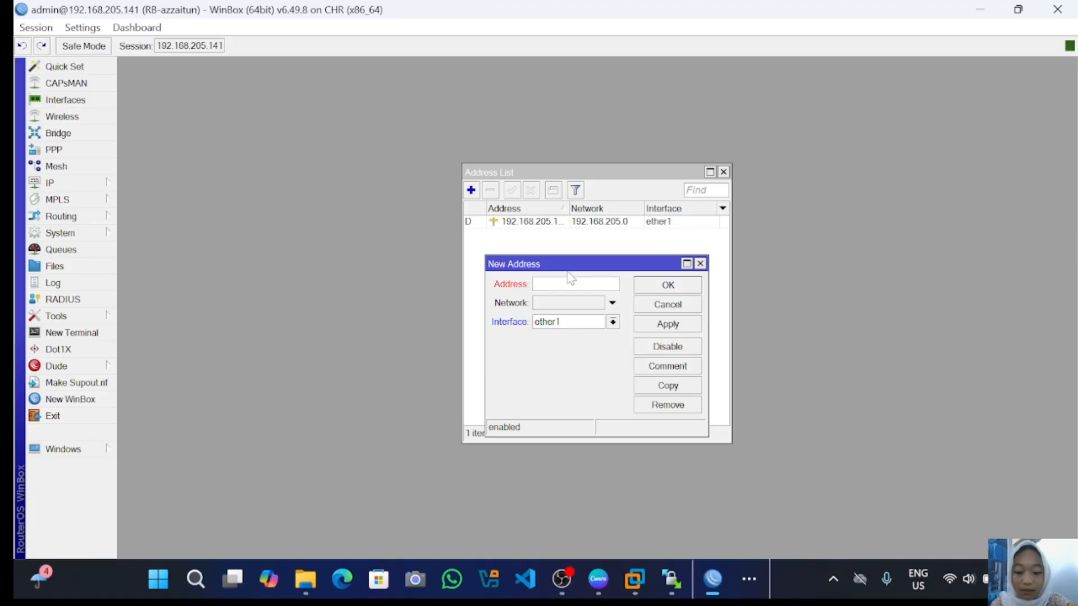
{"action": "type", "text": "192"}
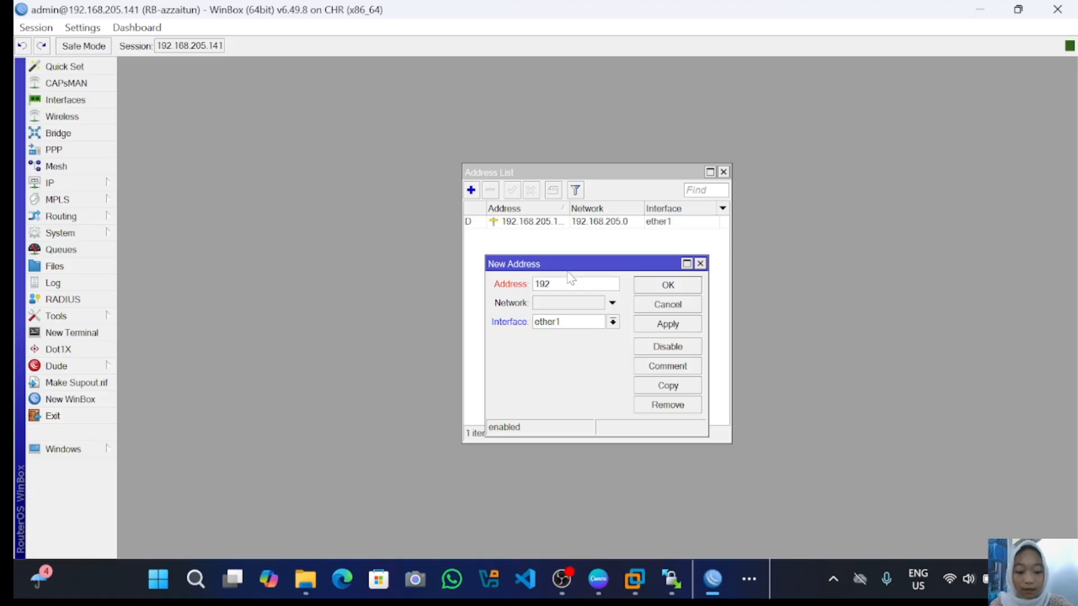
{"action": "type", "text": ".168"}
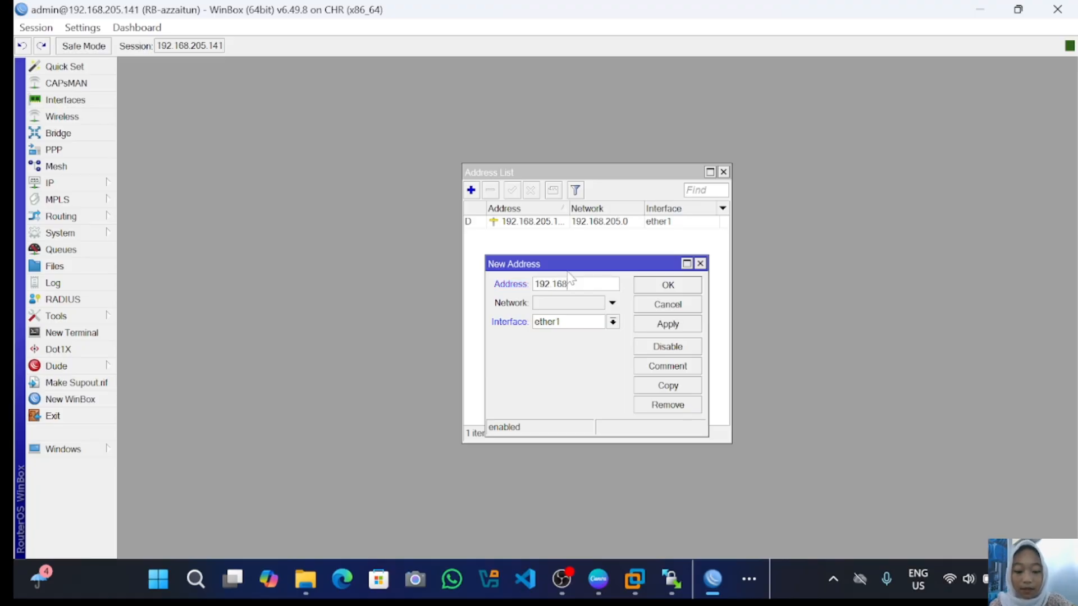
{"action": "type", "text": ".22"}
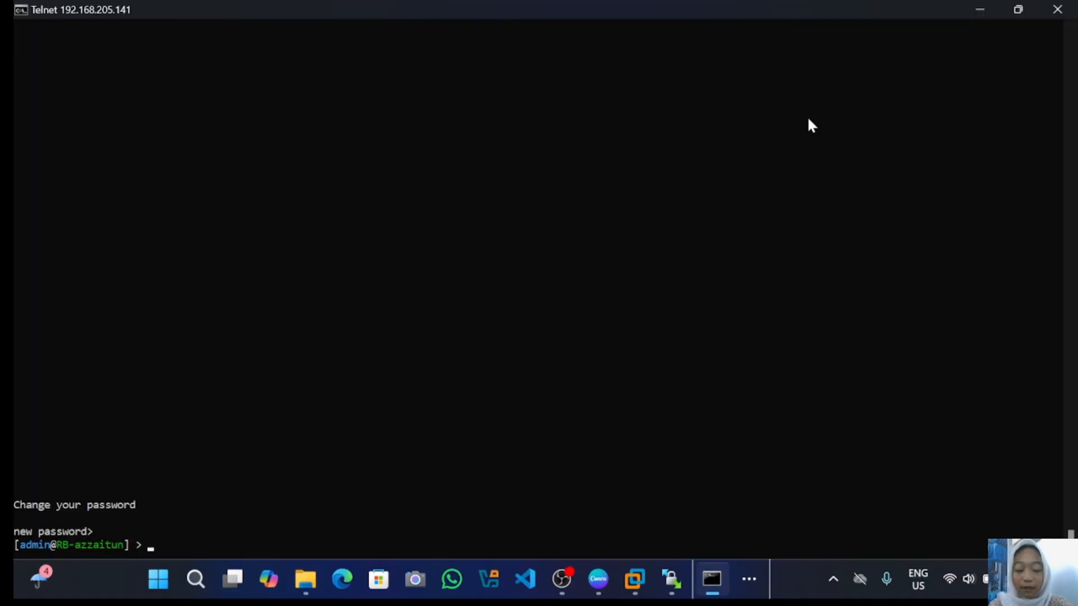
- Run 'interface print' in Telnet to list ether1–ether4 with their MTU and MAC addresses
{"action": "type", "text": "inter"}
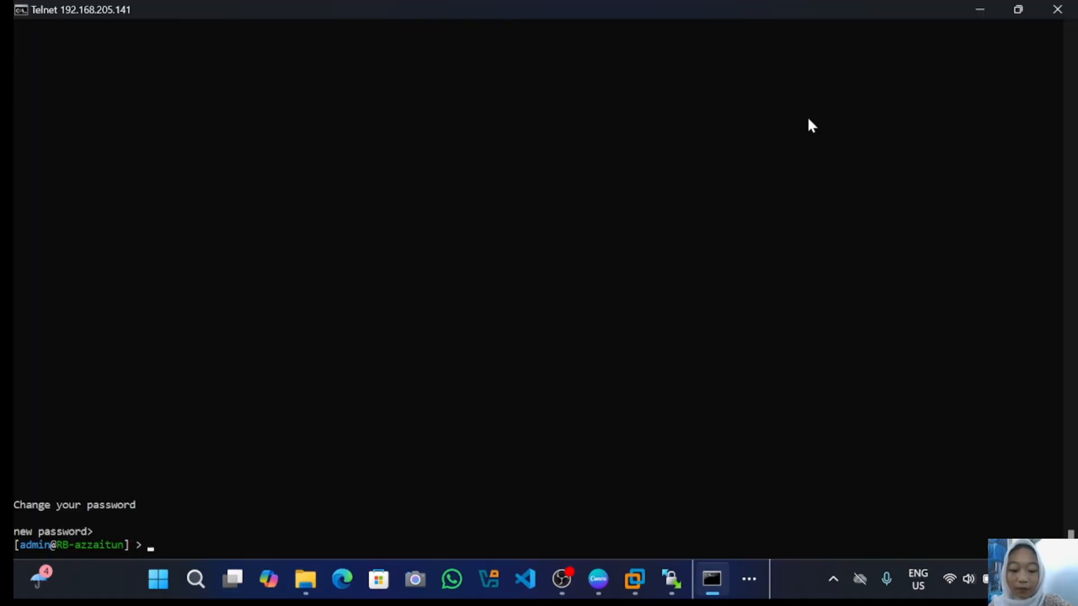
{"action": "type", "text": "fa"}
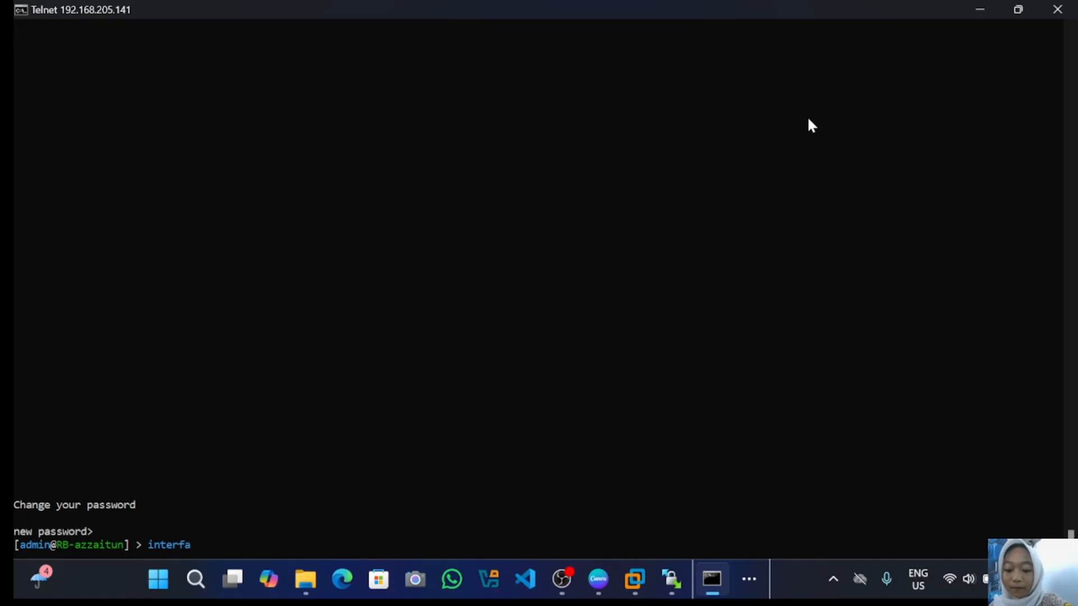
{"action": "type", "text": "ce print"}
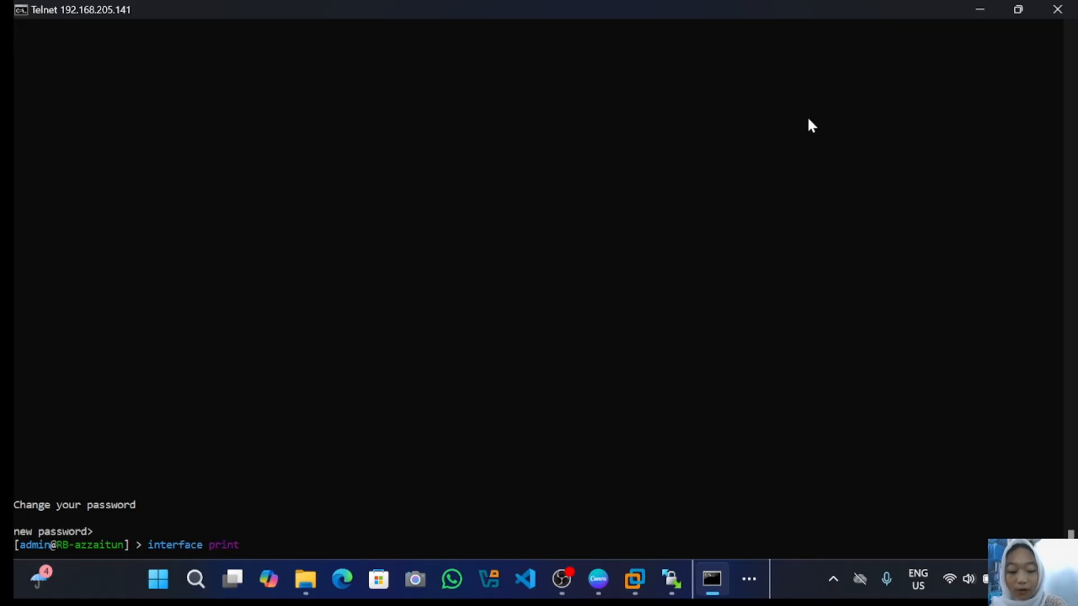
{"action": "key", "text": "Return"}
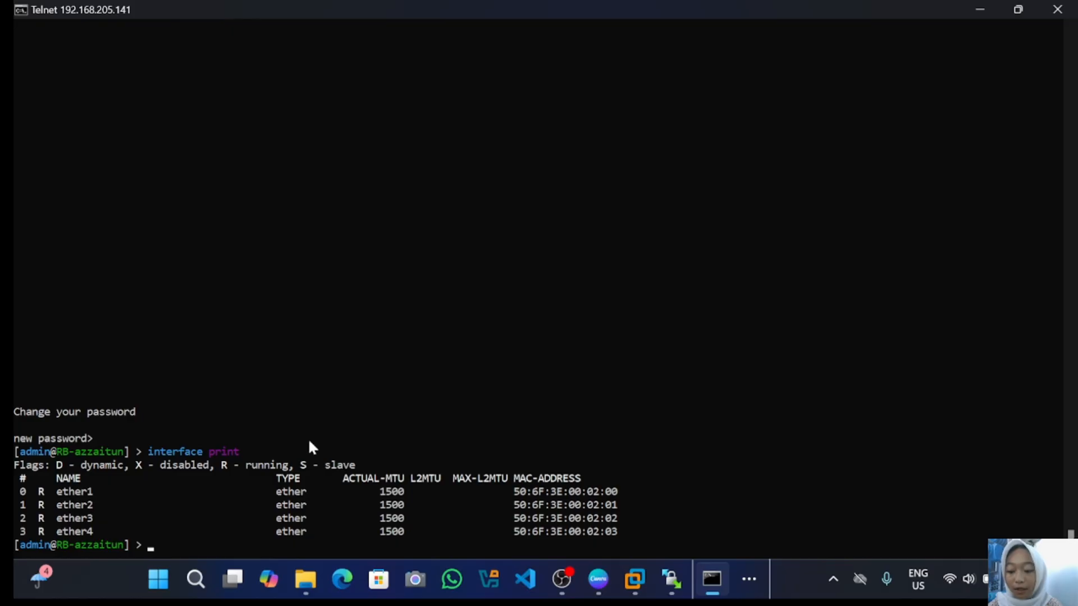
{"action": "left_click", "coordinate": [739, 581]}
- Assign the new 192.168.32.1 address to interface ether2 and save it
{"action": "left_click", "coordinate": [741, 525]}
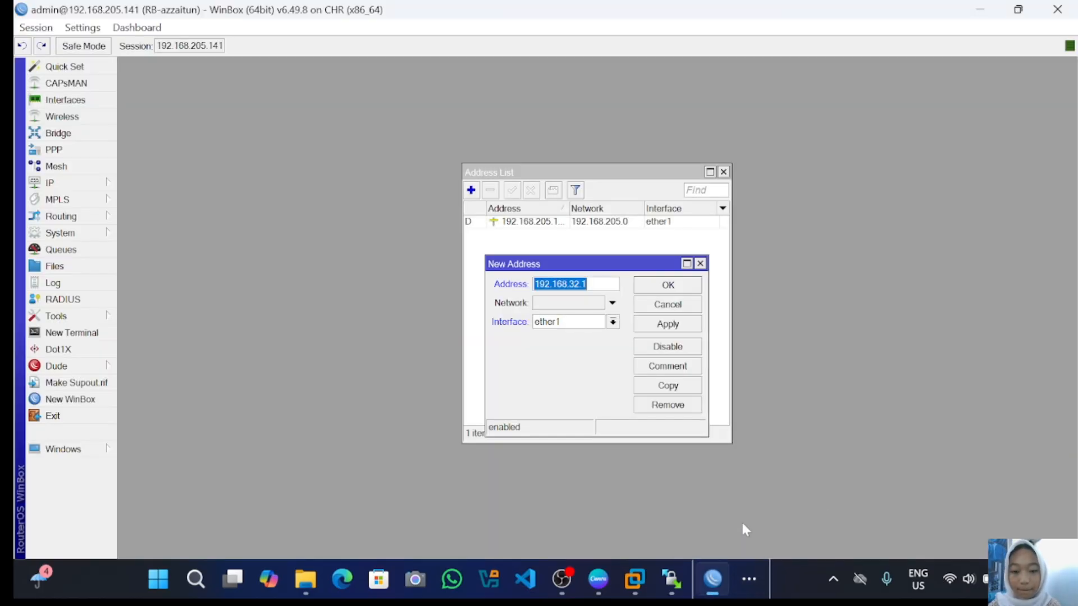
{"action": "left_click", "coordinate": [612, 322]}
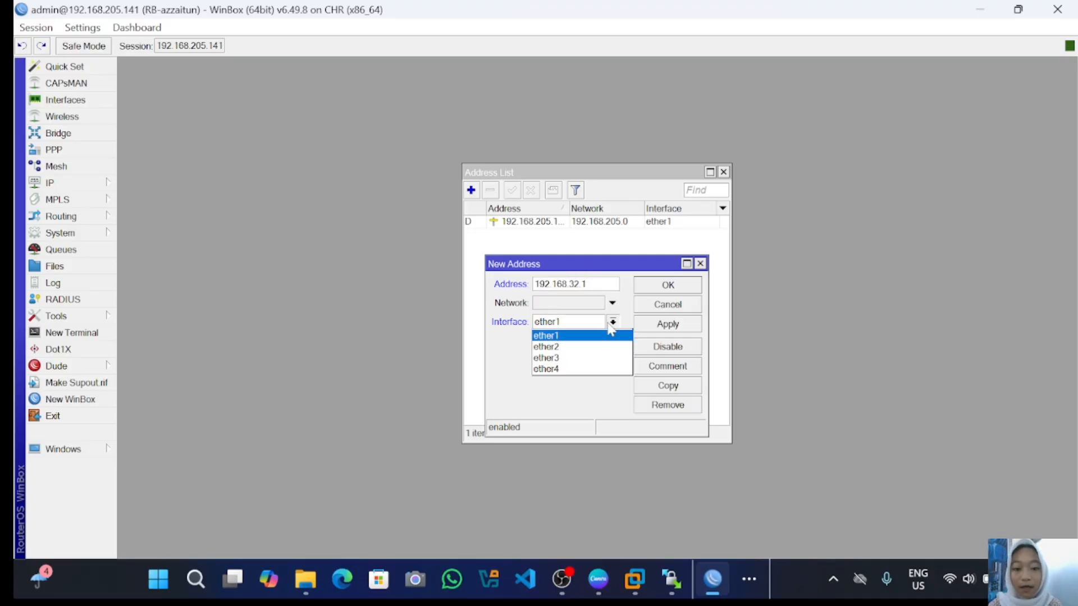
{"action": "left_click", "coordinate": [571, 350]}
{"action": "left_click", "coordinate": [650, 323]}
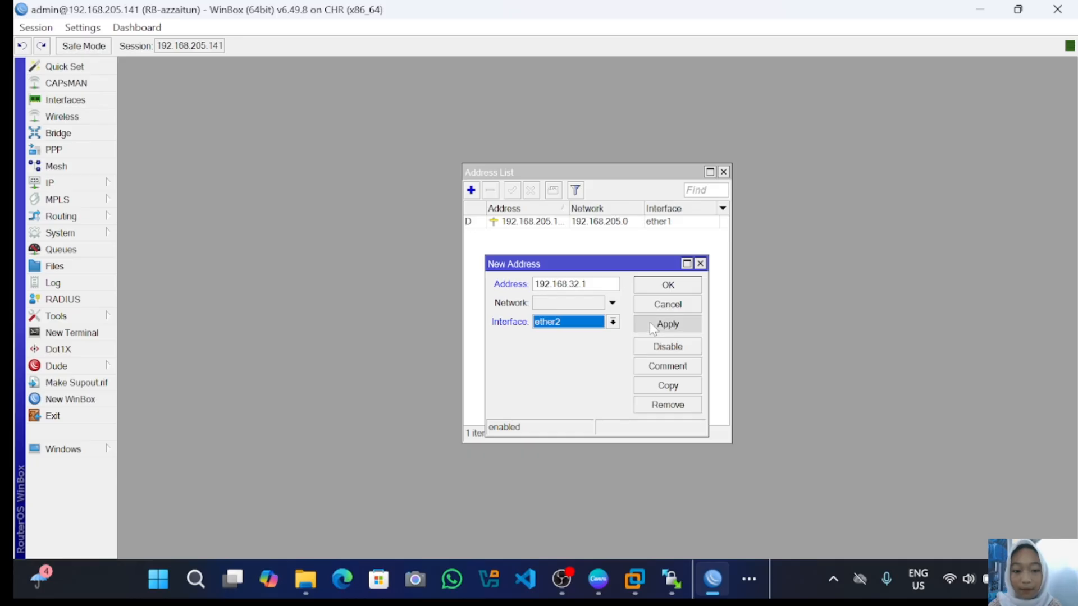
{"action": "left_click", "coordinate": [680, 286]}
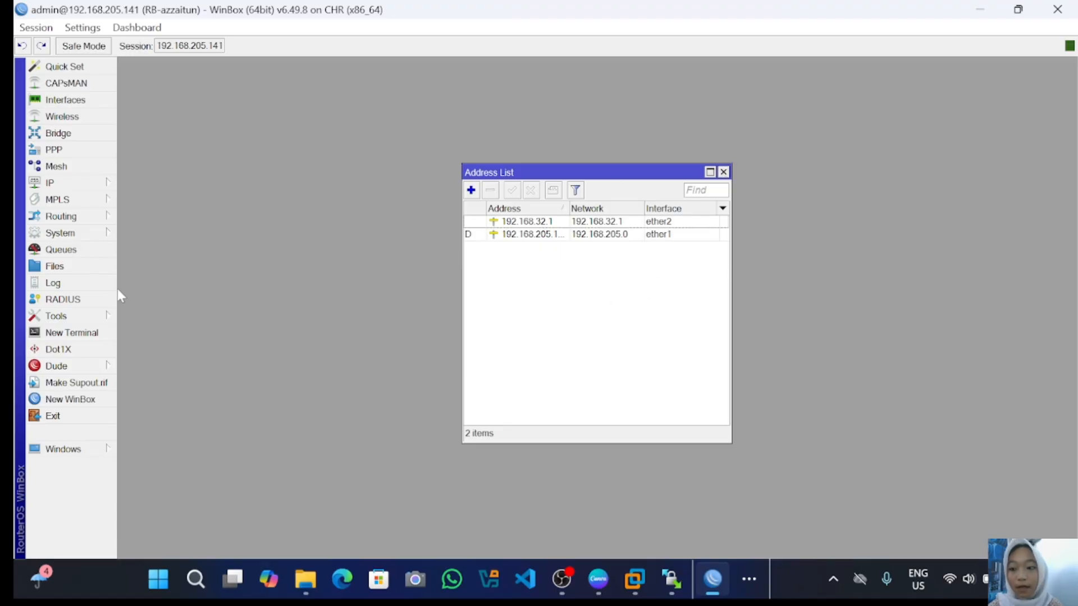
{"action": "left_click", "coordinate": [72, 332]}
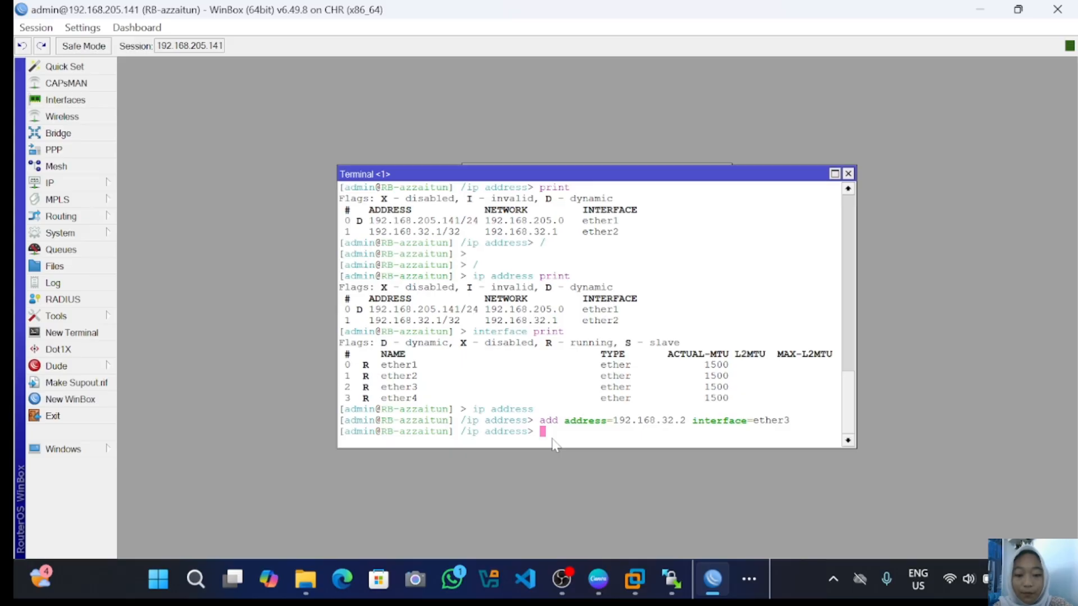
- List the IP addresses, remove entry number 2 (192.168.32.2 on ether3), and print to confirm
{"action": "type", "text": "pri"}
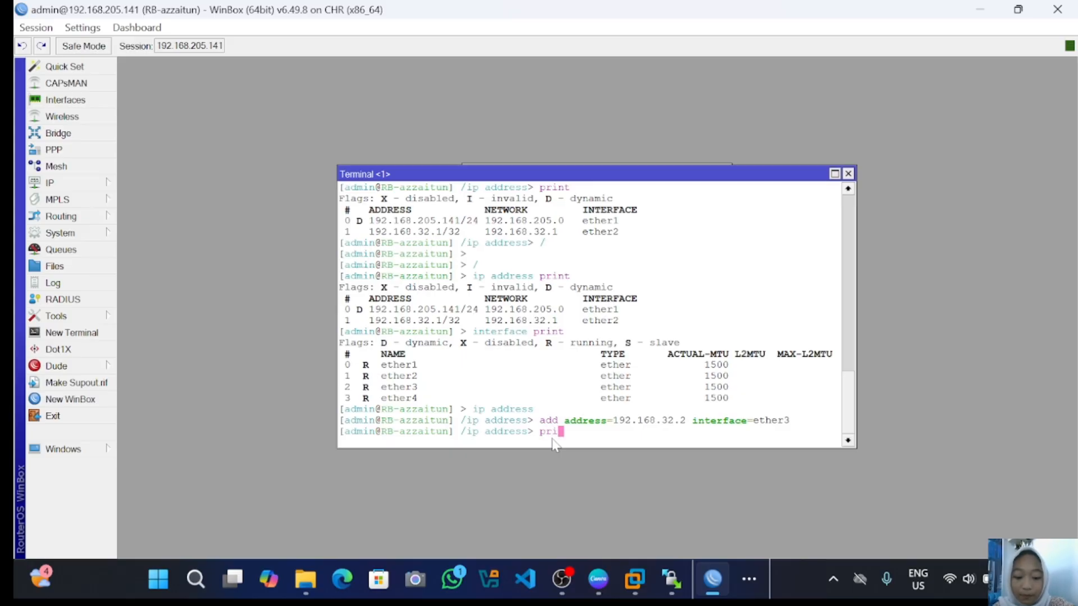
{"action": "type", "text": "nt"}
{"action": "key", "text": "Return"}
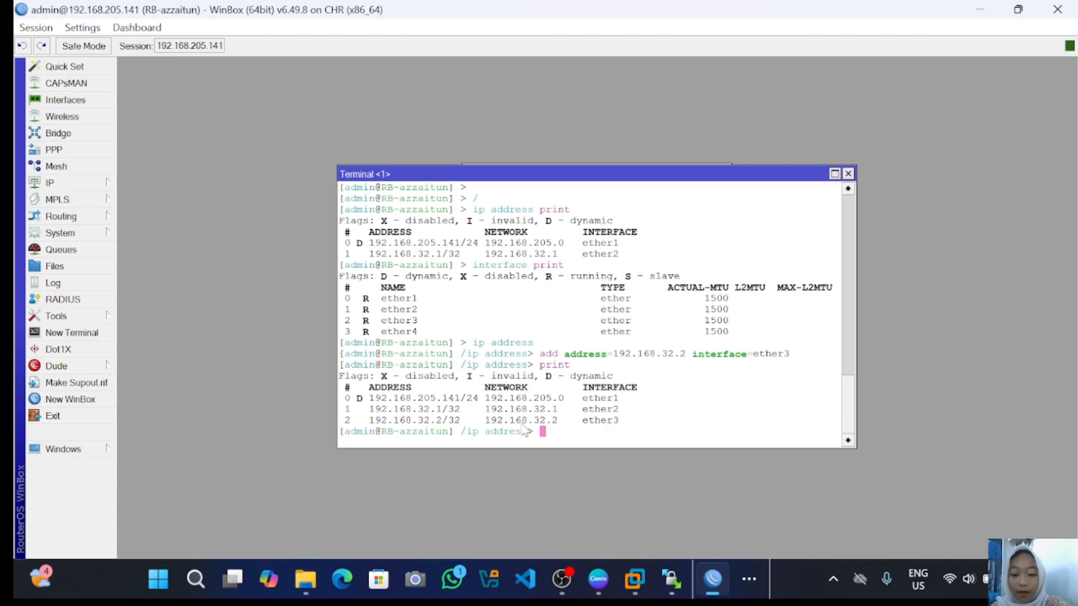
{"action": "type", "text": "remo"}
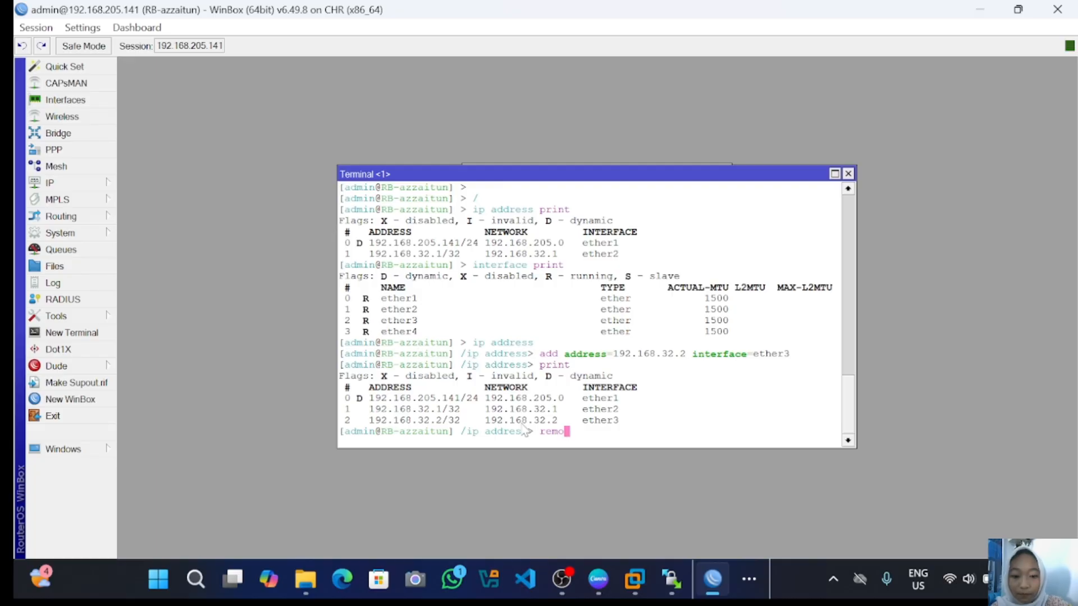
{"action": "type", "text": "ve nuber"}
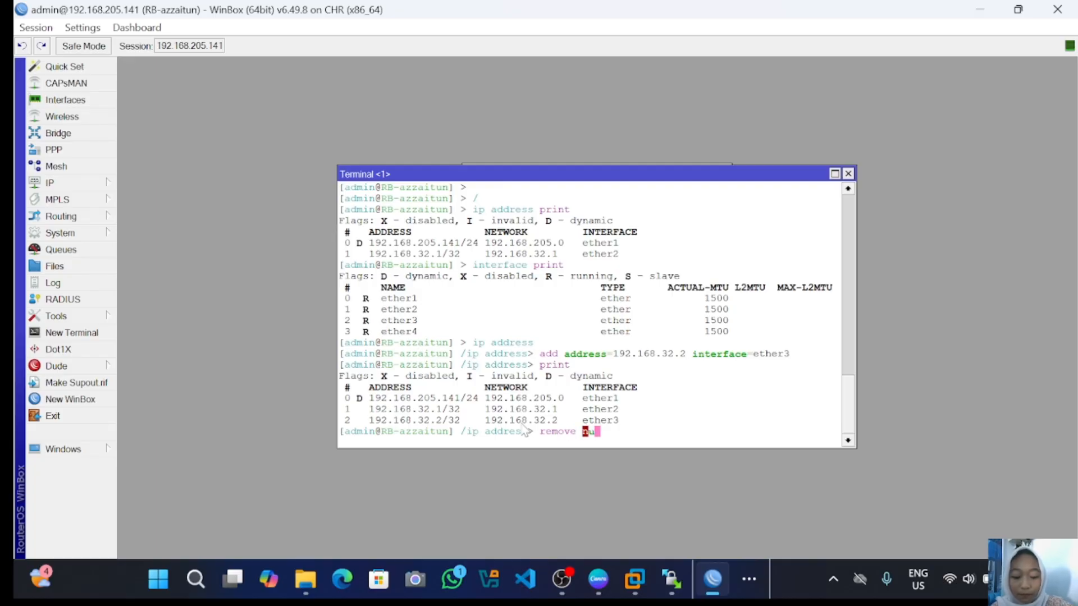
{"action": "key", "text": "BackSpace"}
{"action": "key", "text": "BackSpace"}
{"action": "key", "text": "BackSpace"}
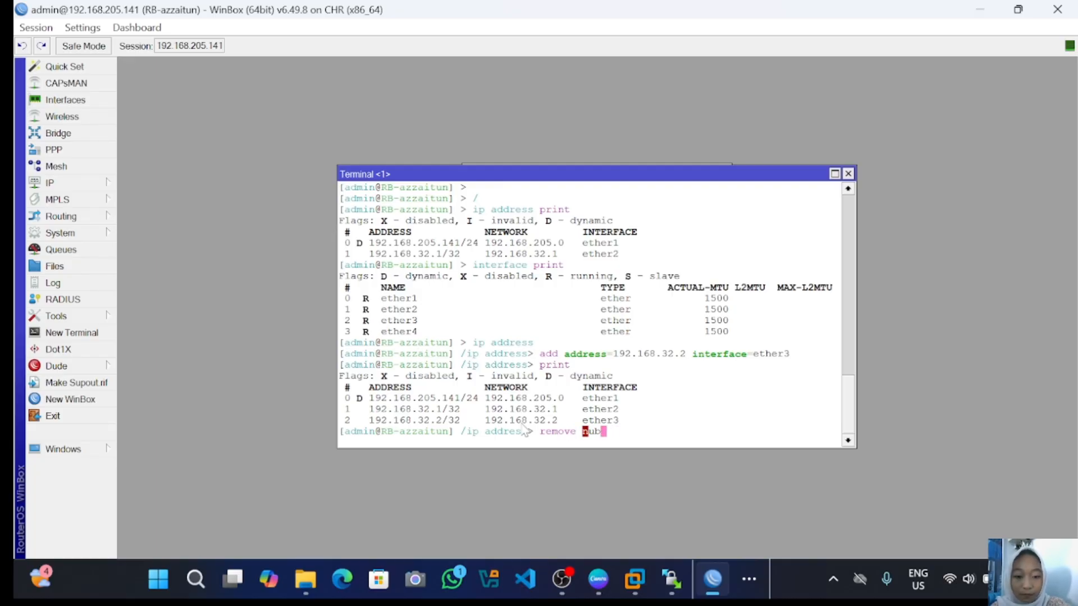
{"action": "type", "text": "m"}
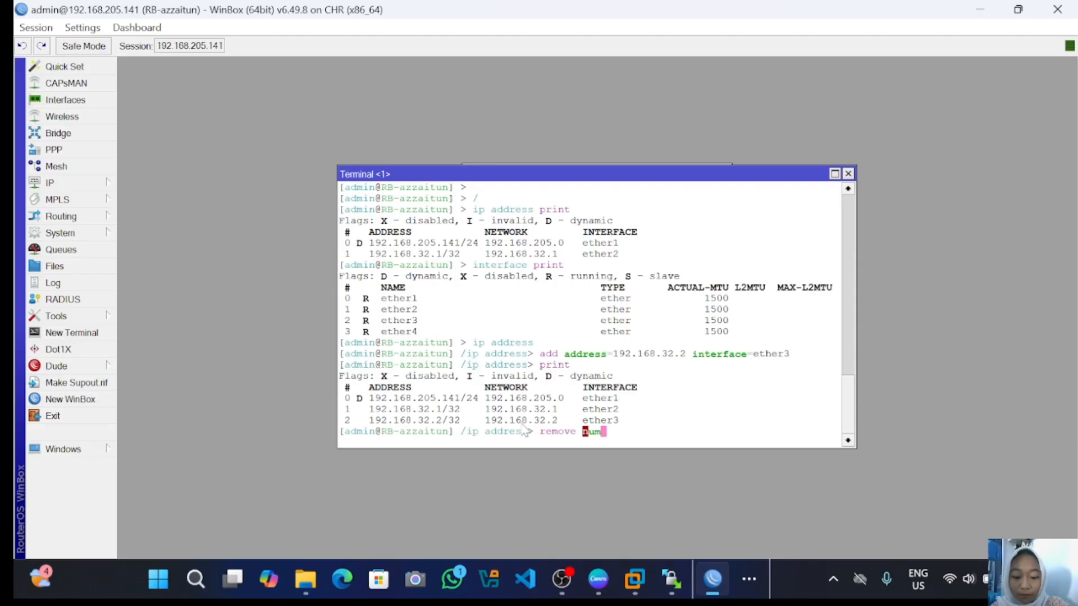
{"action": "type", "text": "ber"}
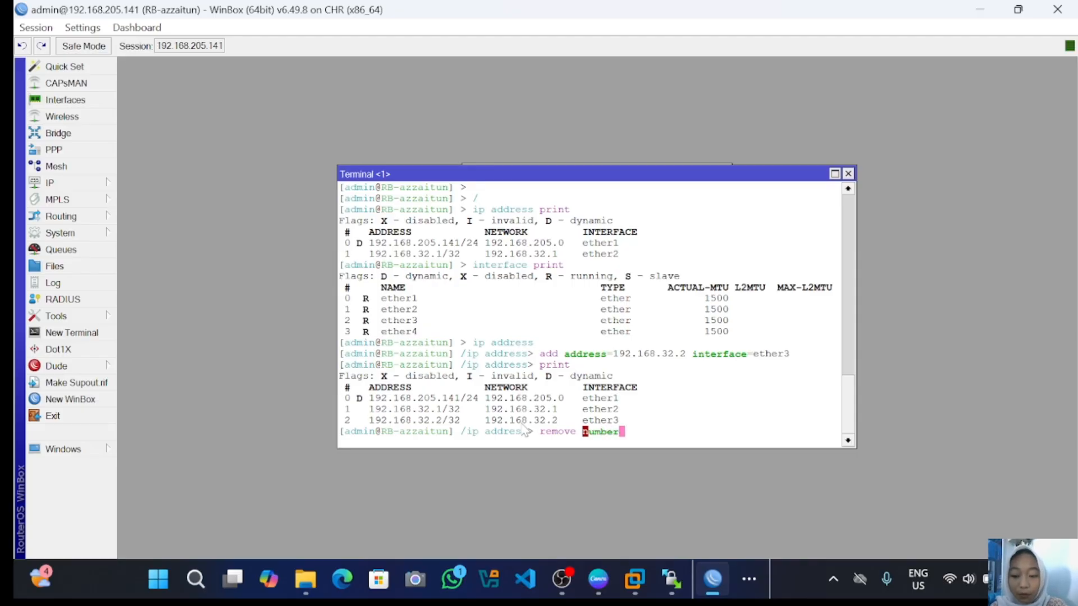
{"action": "type", "text": "="}
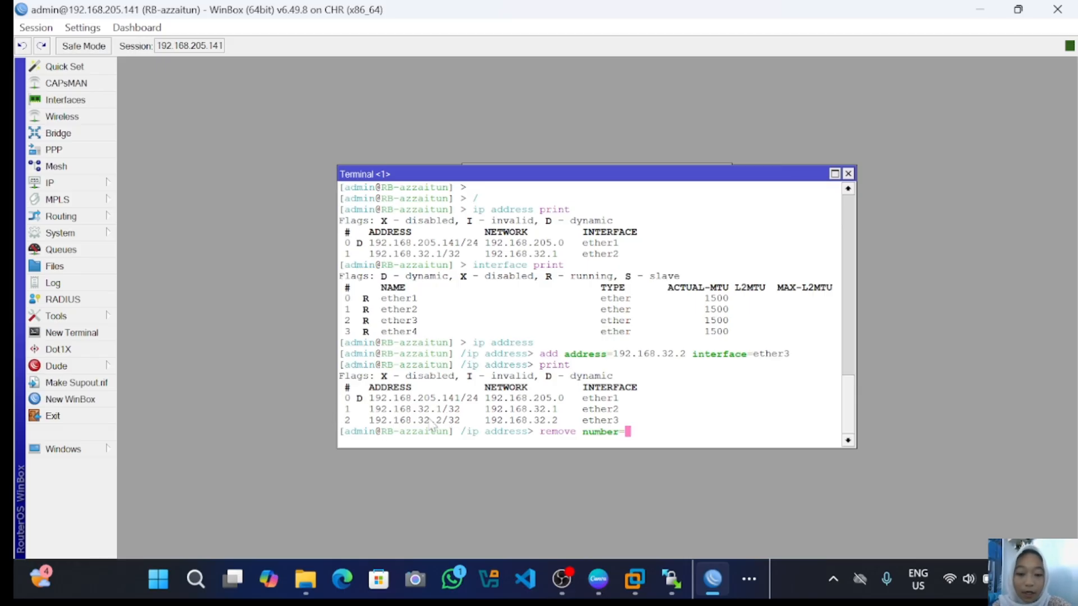
{"action": "type", "text": "2"}
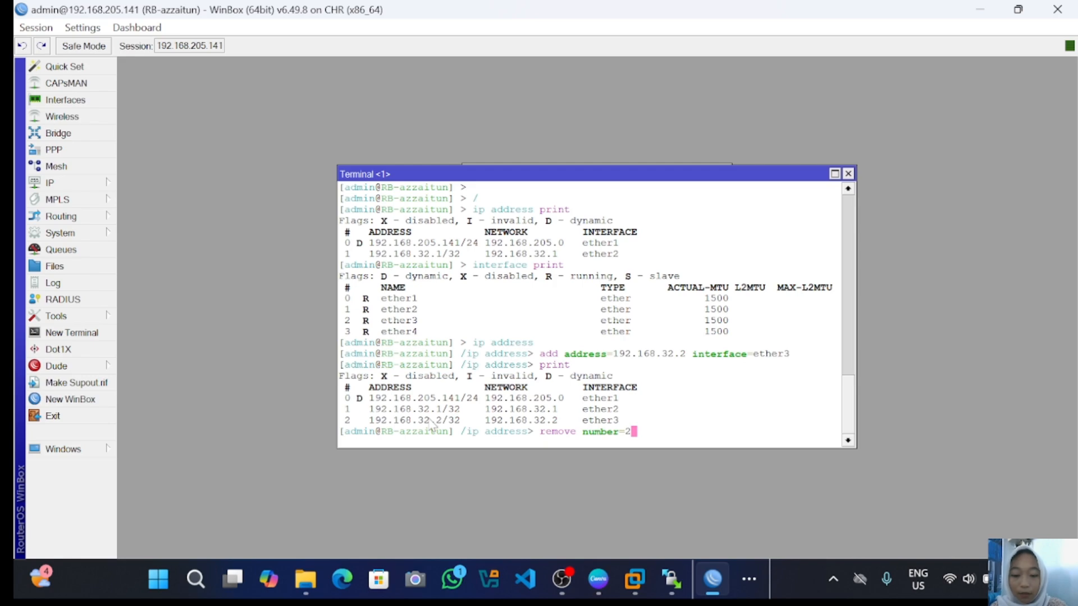
{"action": "key", "text": "Return"}
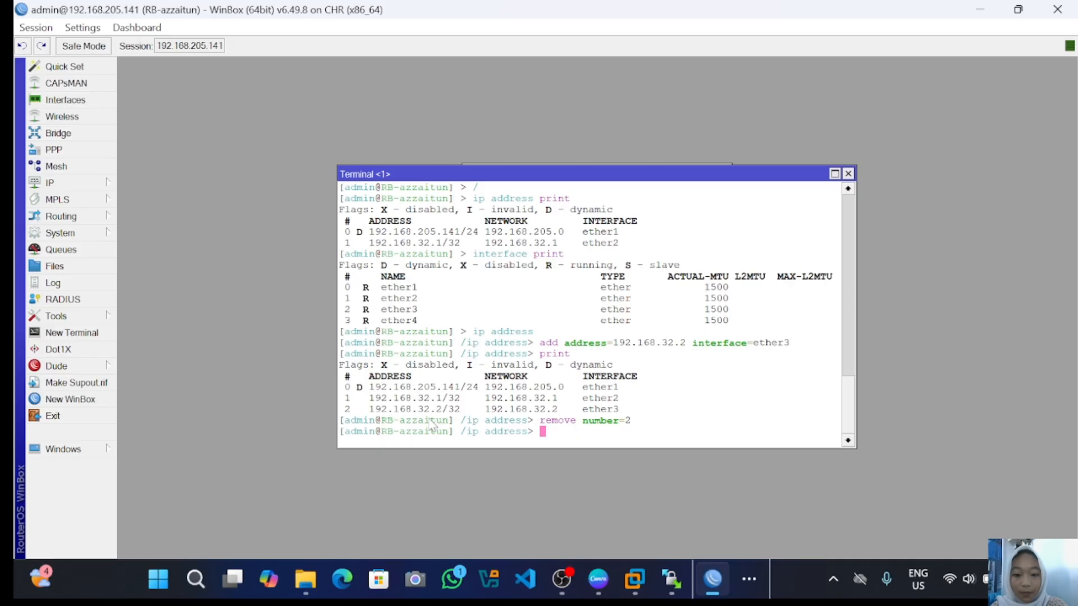
{"action": "type", "text": "pr"}
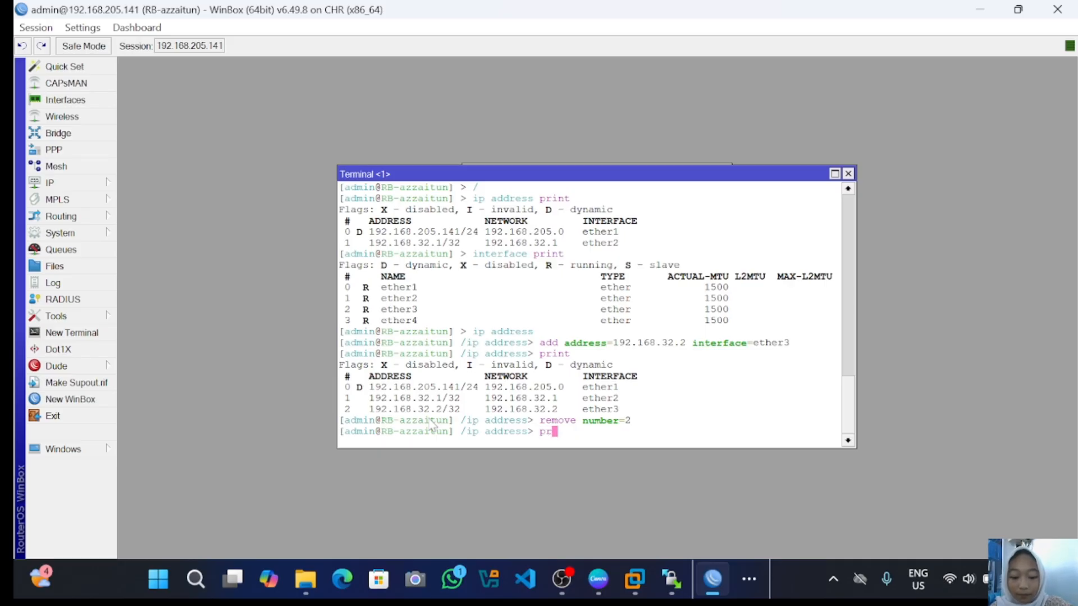
{"action": "type", "text": "int"}
{"action": "key", "text": "Return"}
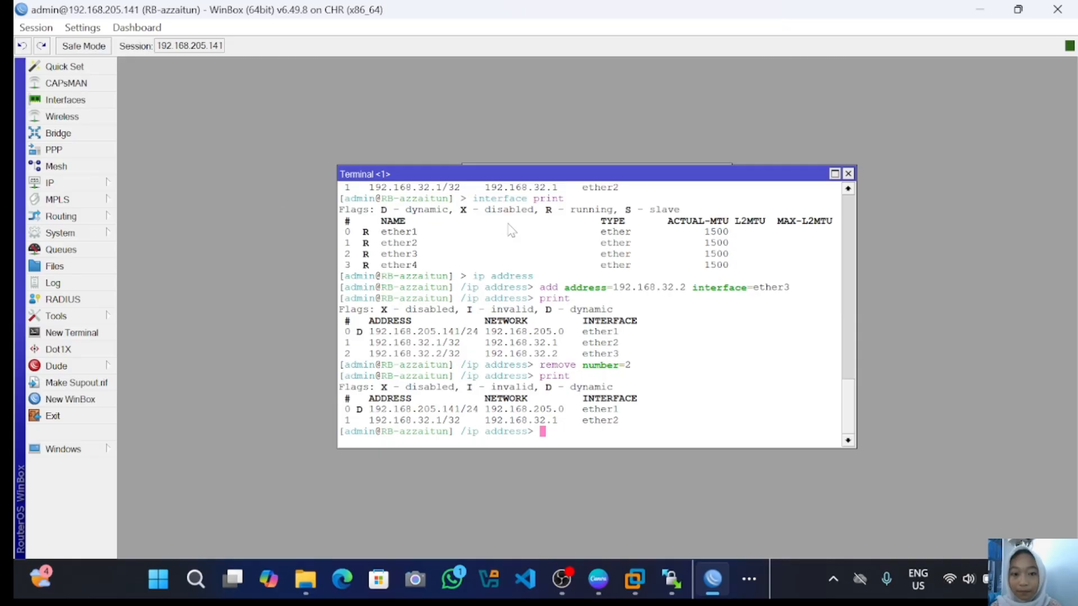
- Select 192.168.32.1 in the IP address list and disable it
{"action": "left_click", "coordinate": [66, 186]}
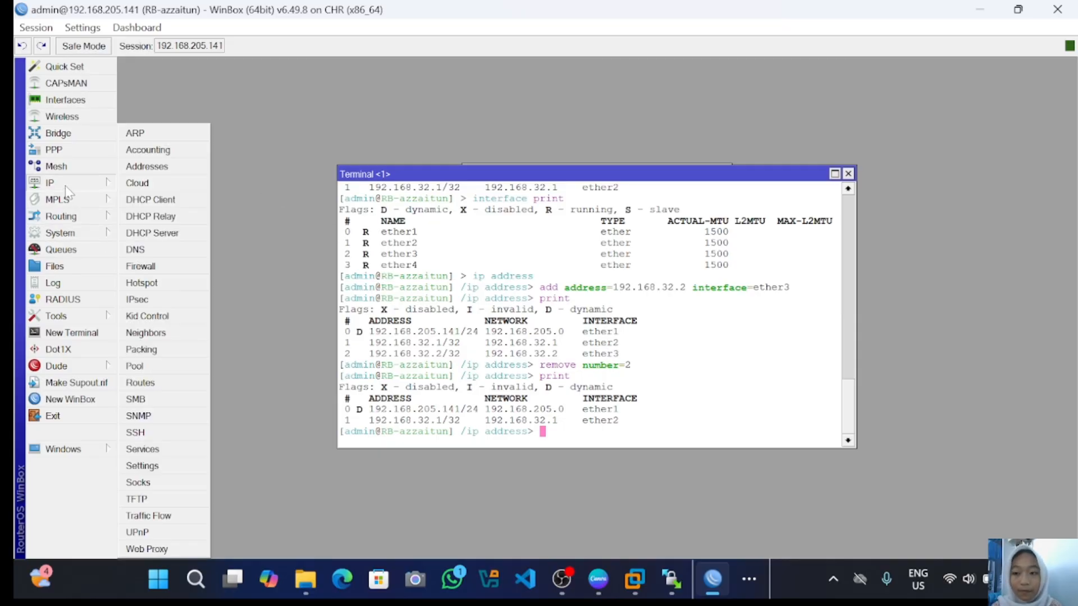
{"action": "left_click", "coordinate": [177, 173]}
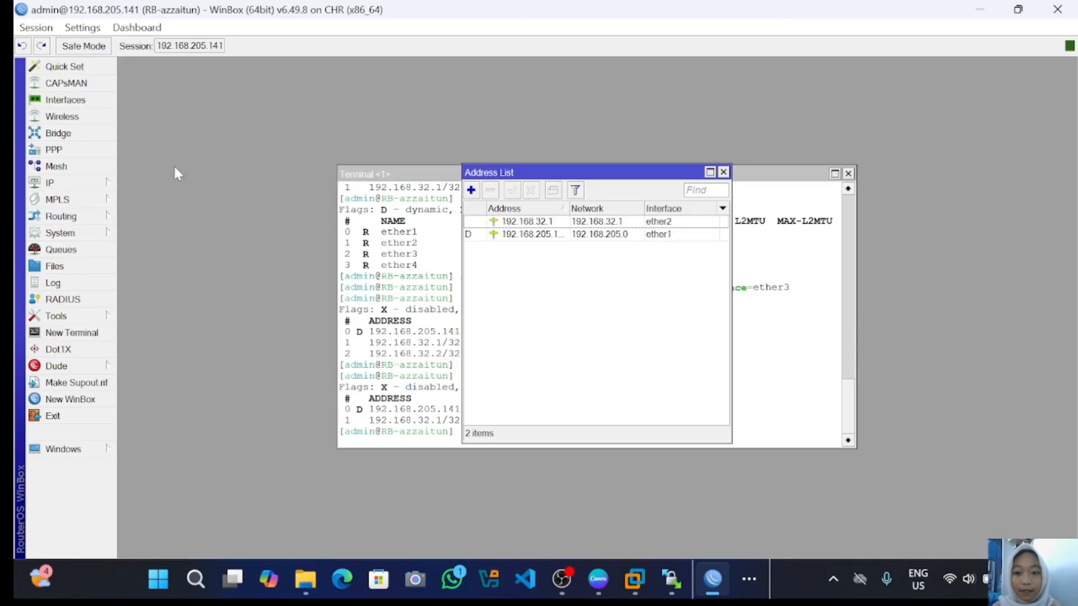
{"action": "left_click", "coordinate": [477, 222]}
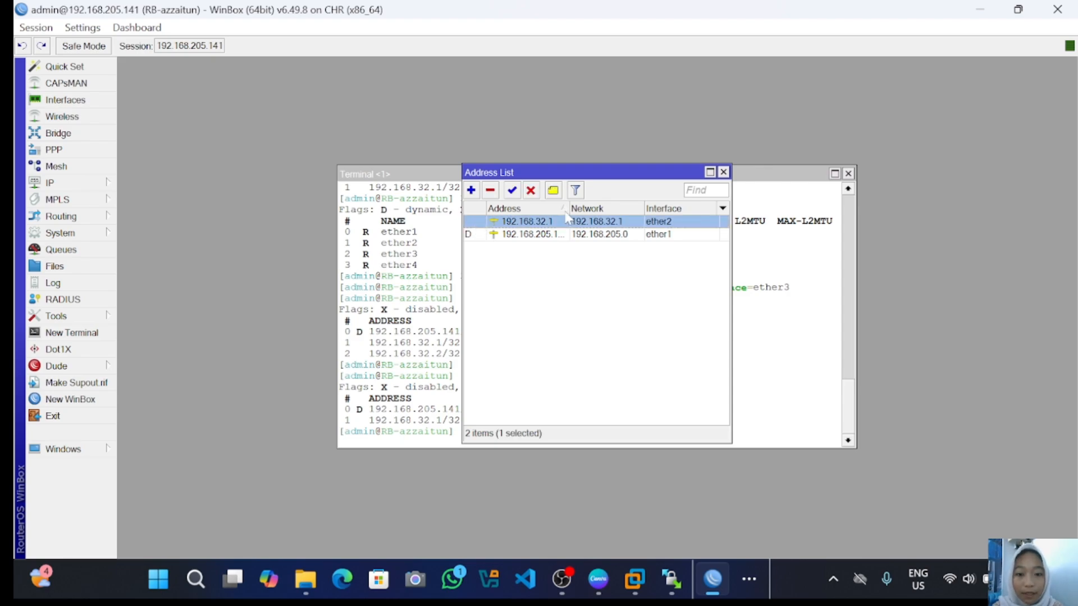
{"action": "left_click", "coordinate": [531, 190]}
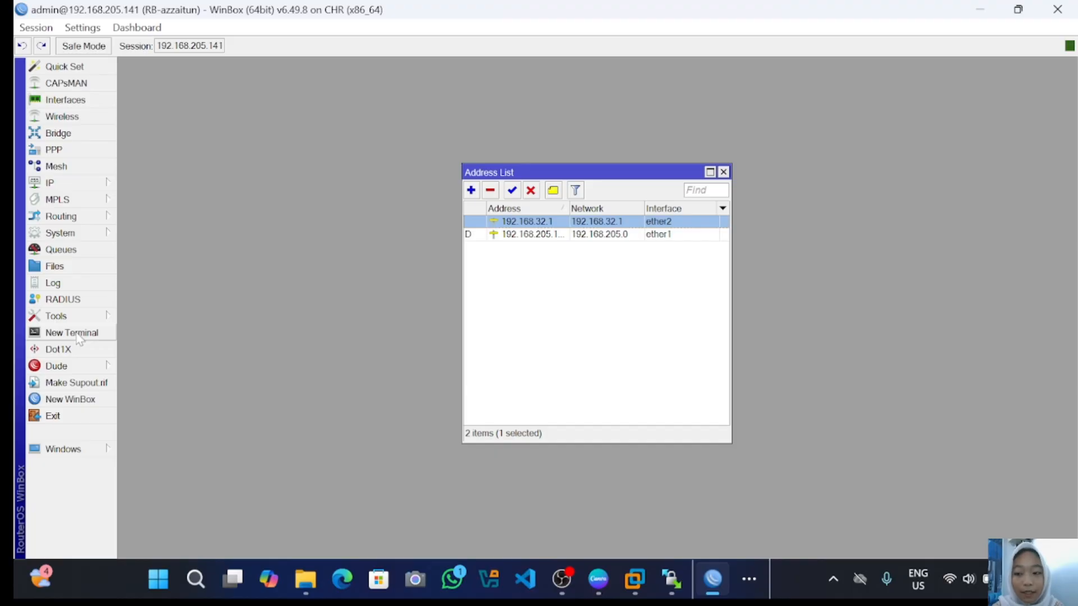
{"action": "left_click", "coordinate": [77, 335]}
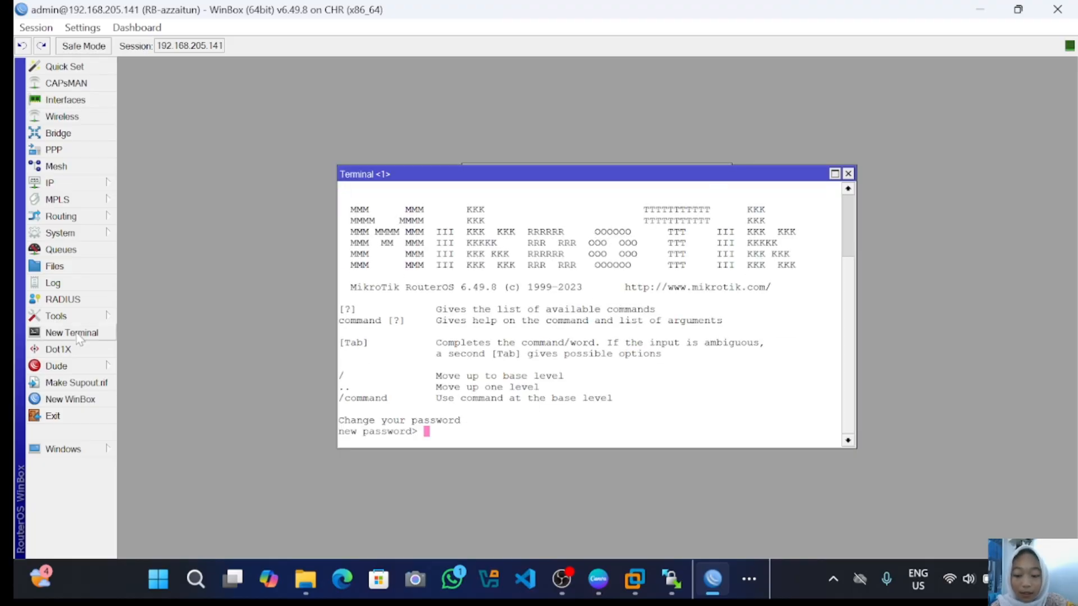
- In the new terminal, go to the ip address level and print the current addresses
{"action": "key", "text": "Return"}
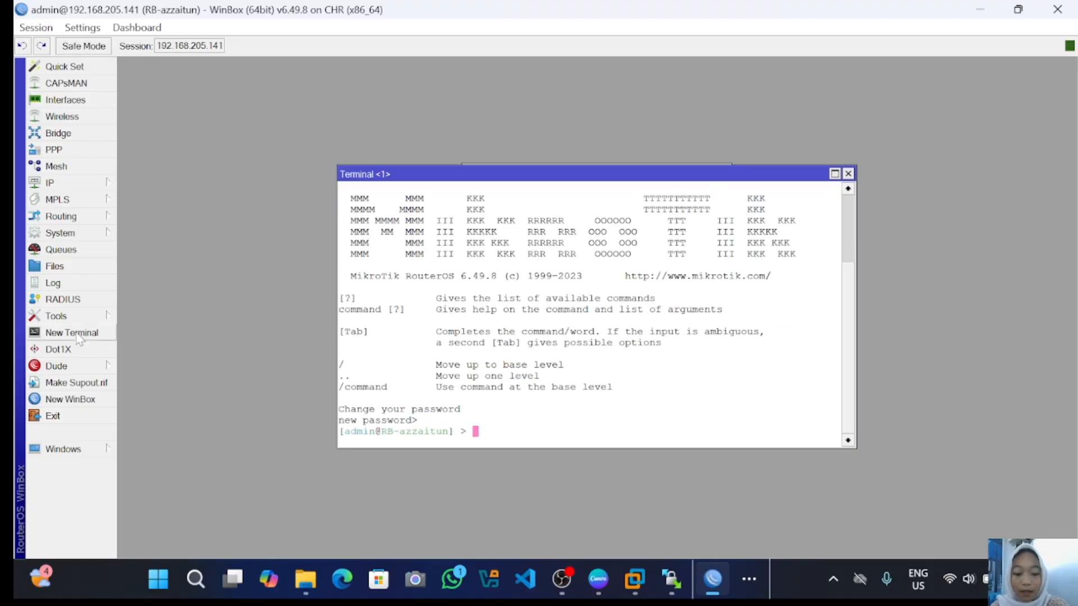
{"action": "type", "text": "ip "}
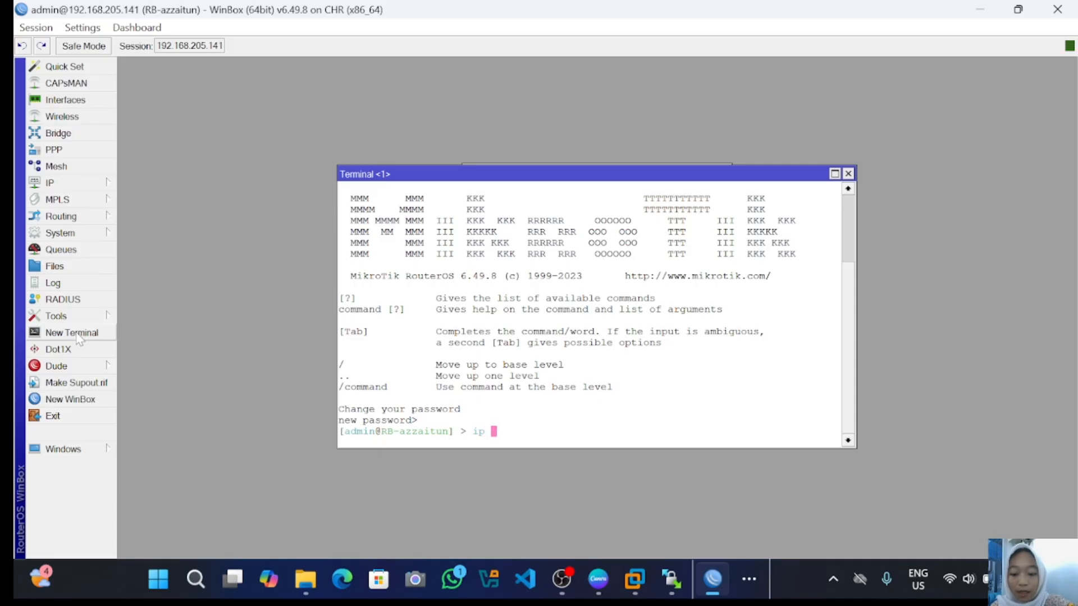
{"action": "type", "text": "address"}
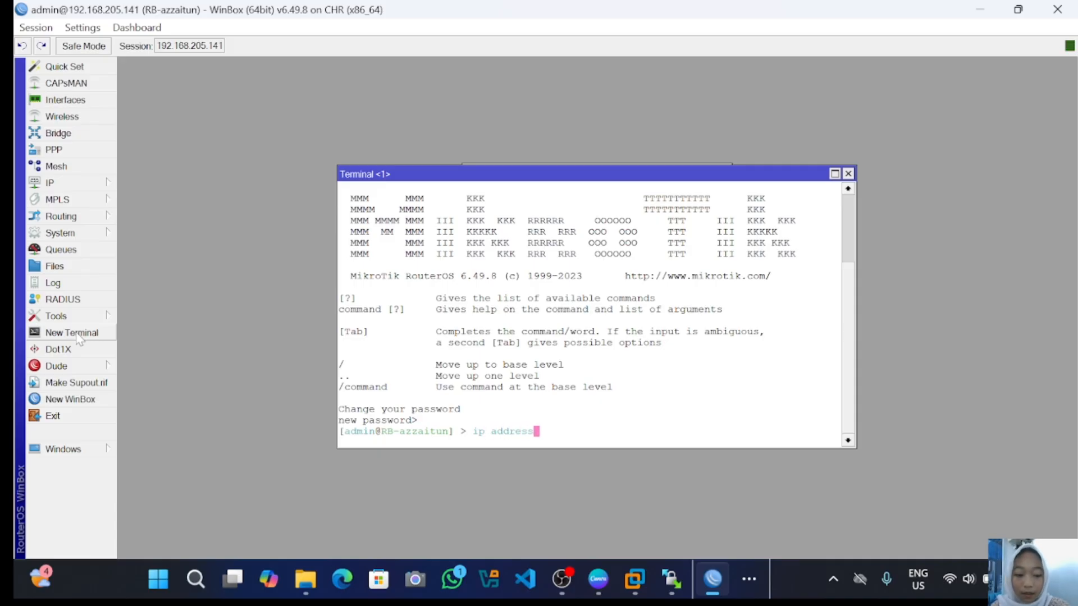
{"action": "key", "text": "Return"}
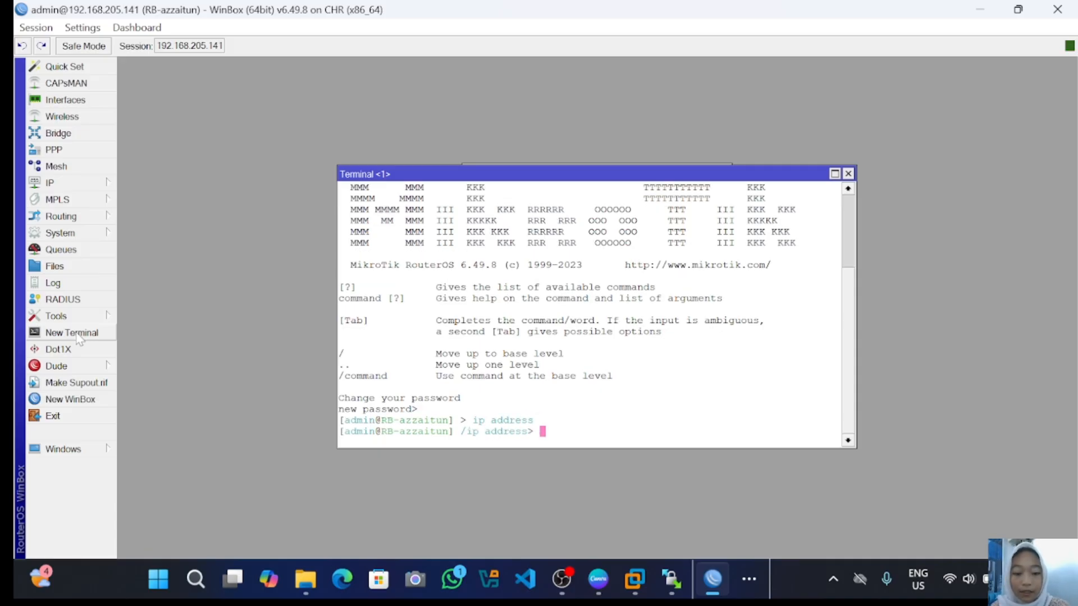
{"action": "type", "text": "print"}
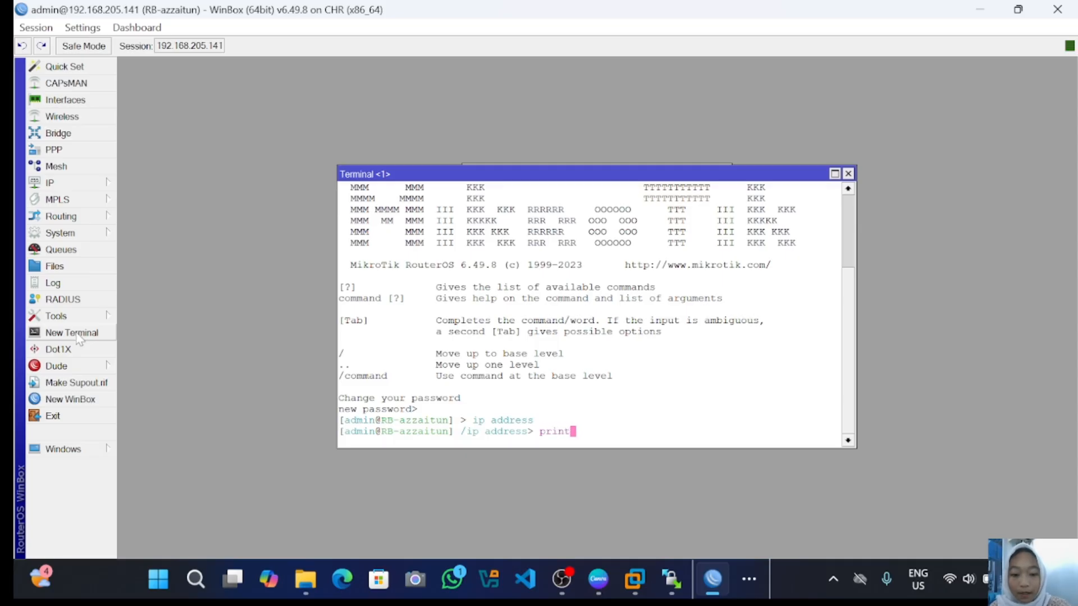
{"action": "key", "text": "Return"}
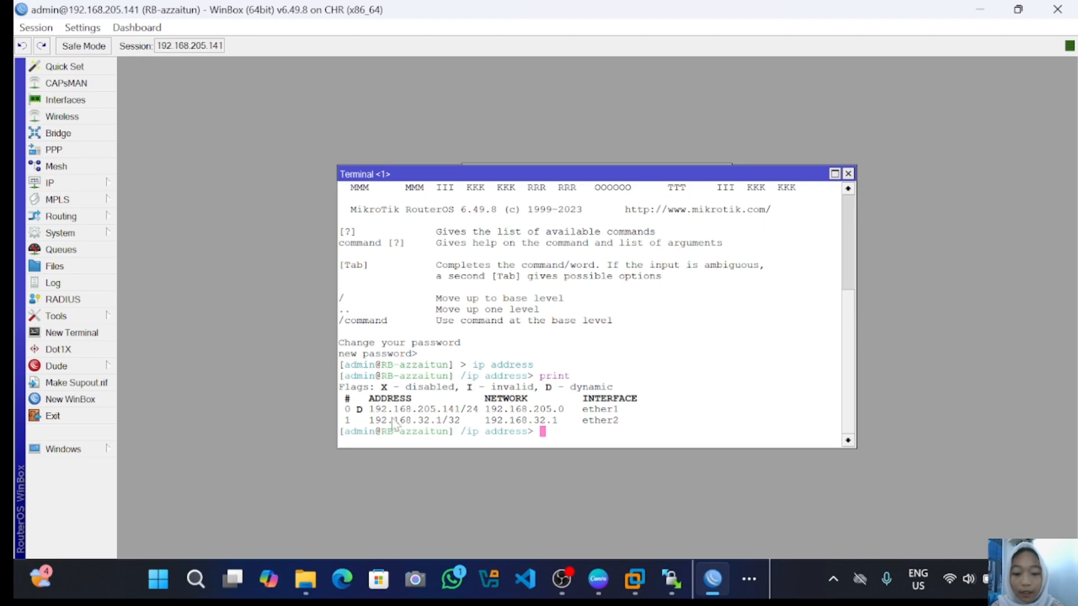
- Run disable number=1 and print to confirm 192.168.32.1/32 shows the X flag
{"action": "type", "text": "di"}
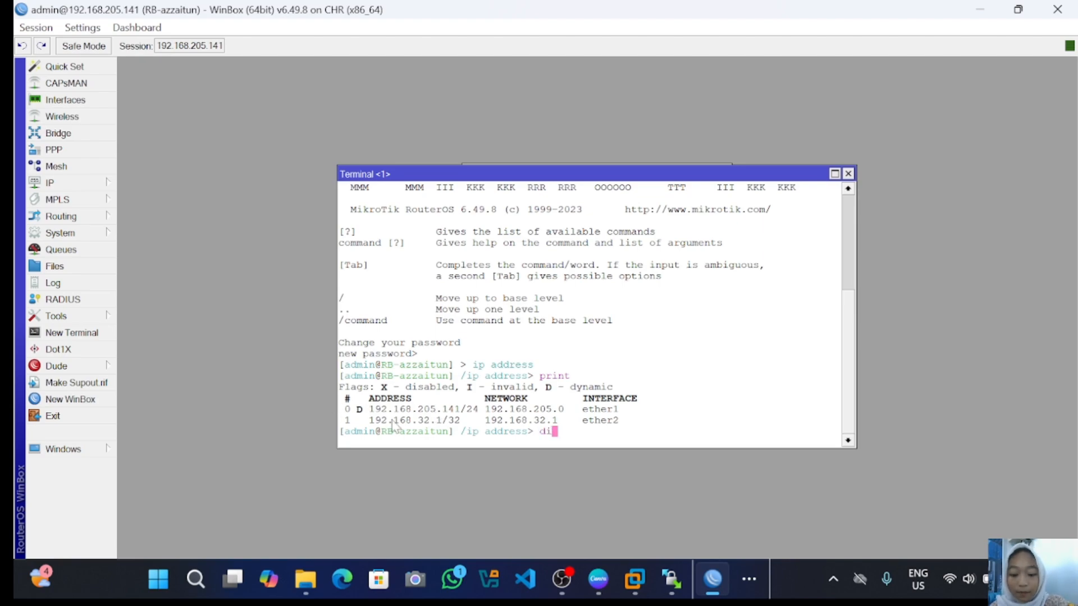
{"action": "type", "text": "sable"}
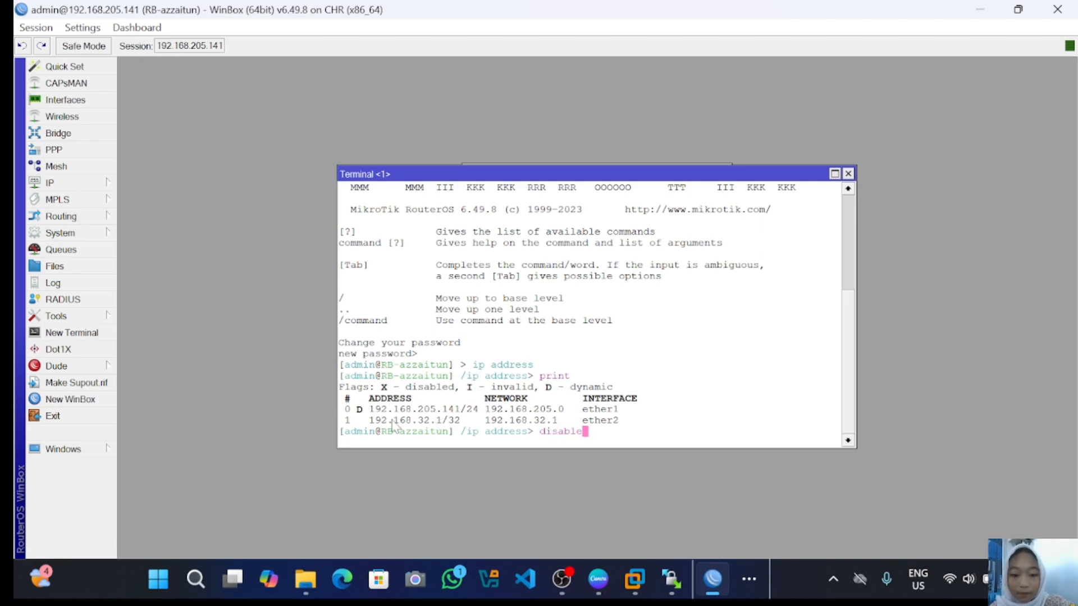
{"action": "type", "text": " numer="}
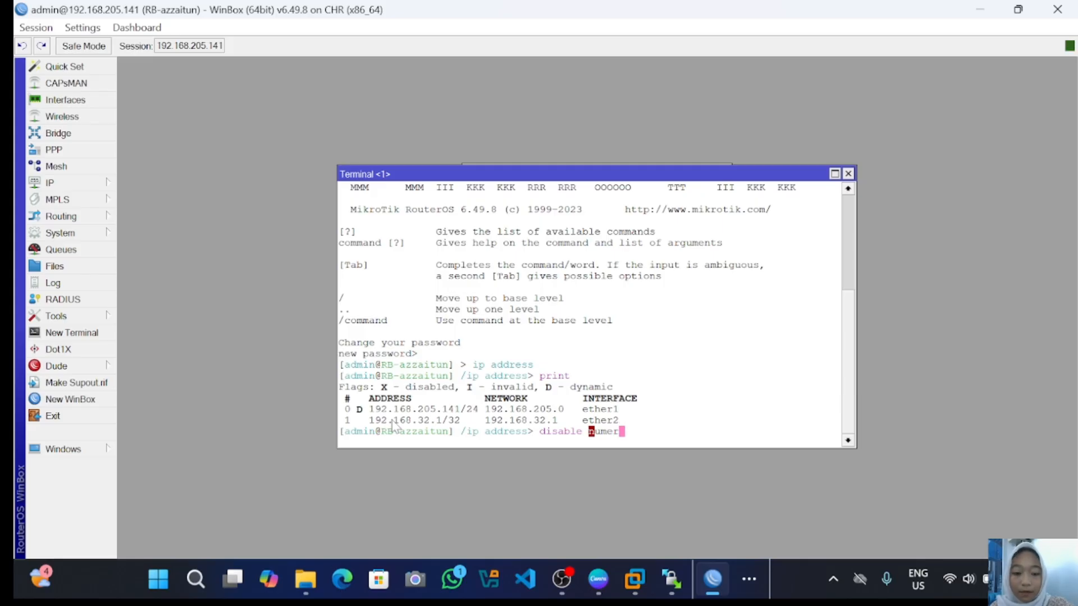
{"action": "key", "text": "BackSpace"}
{"action": "key", "text": "BackSpace"}
{"action": "key", "text": "BackSpace"}
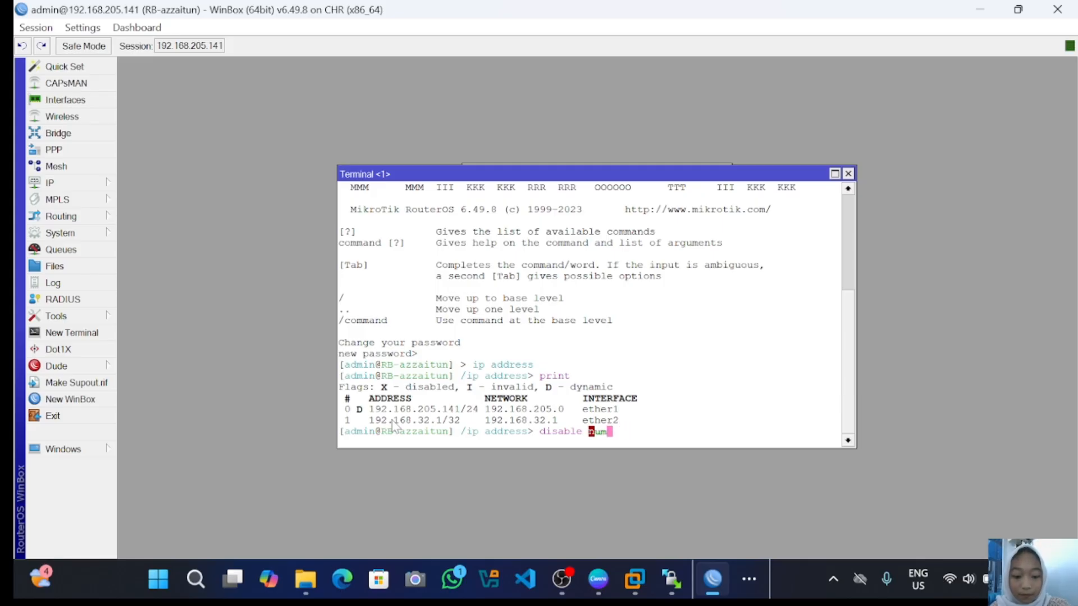
{"action": "type", "text": "ber"}
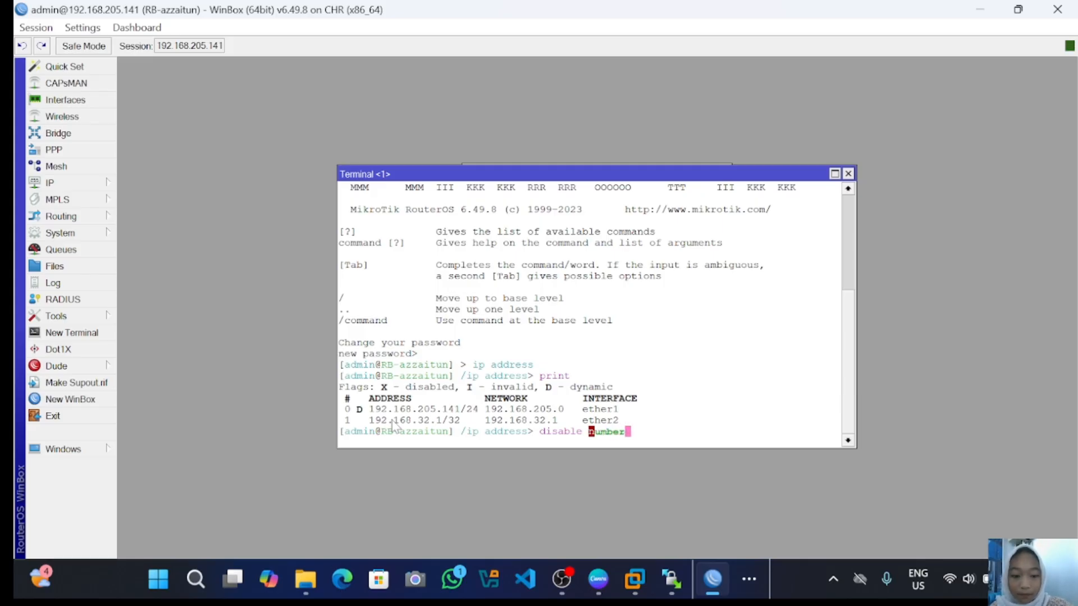
{"action": "type", "text": "=1"}
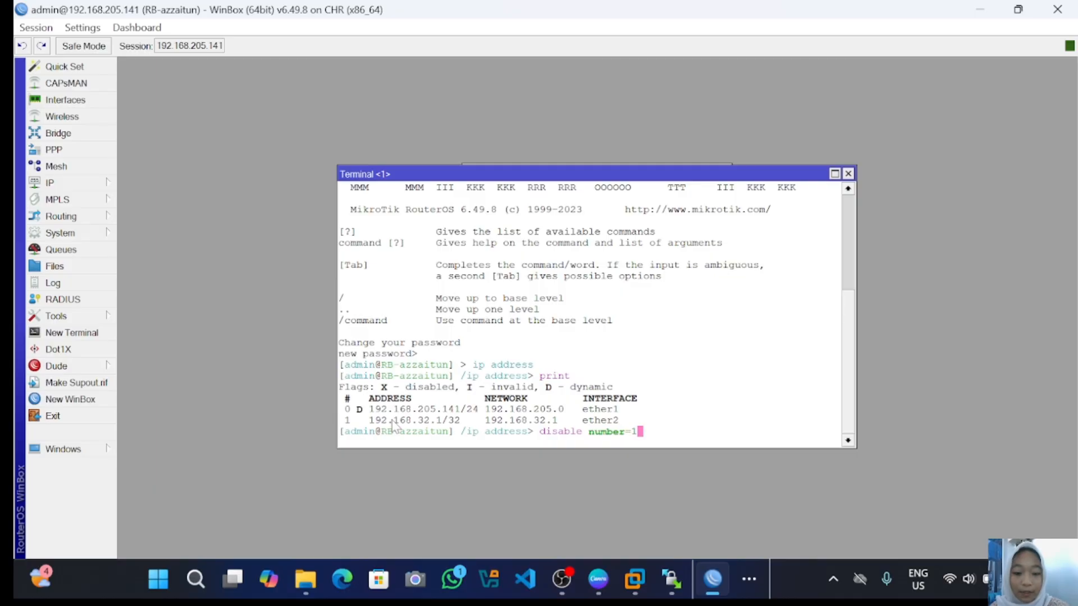
{"action": "key", "text": "Return"}
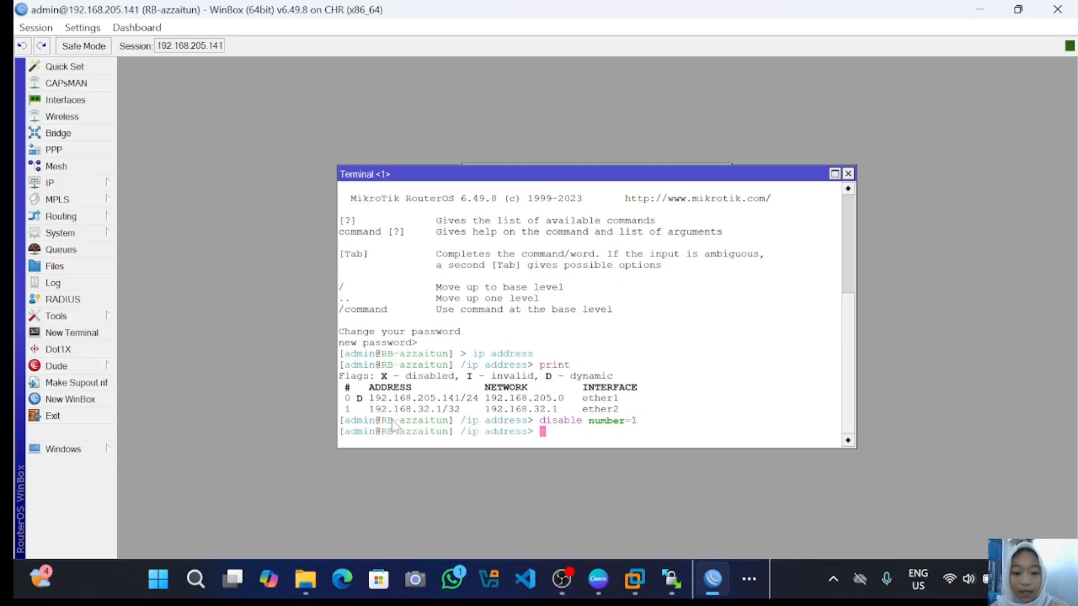
{"action": "type", "text": "print"}
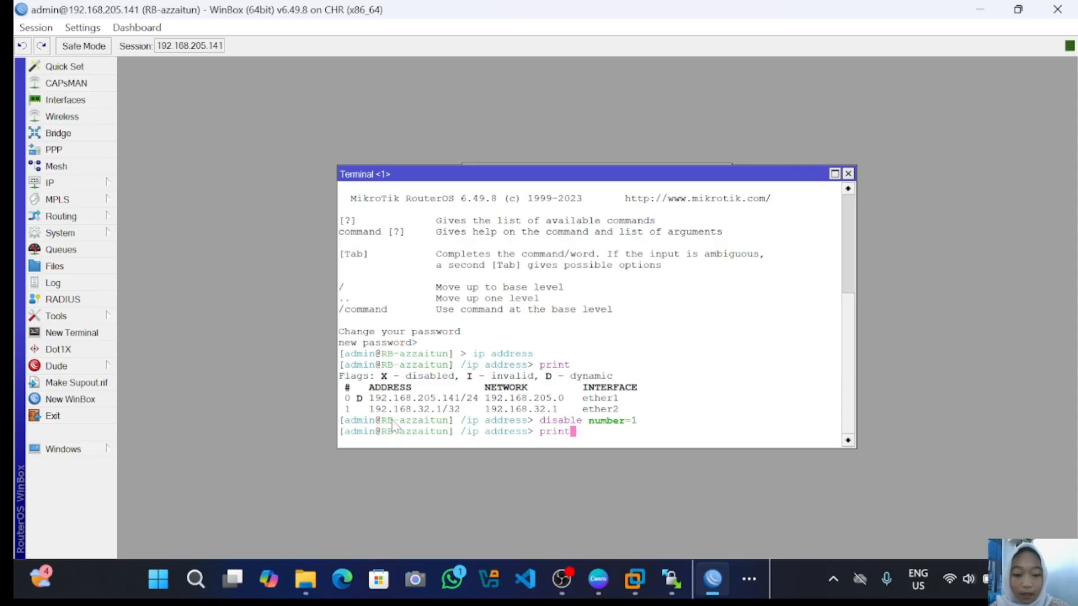
{"action": "key", "text": "Return"}
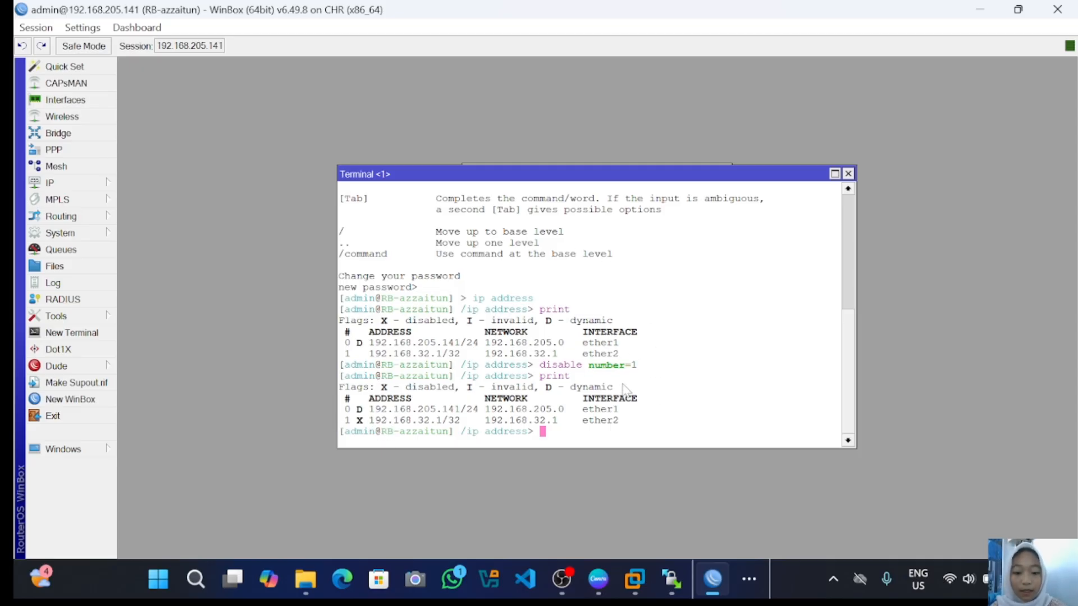
- Run 'enable number=1' and print to confirm 192.168.32.1/32 no longer shows X
{"action": "type", "text": "en"}
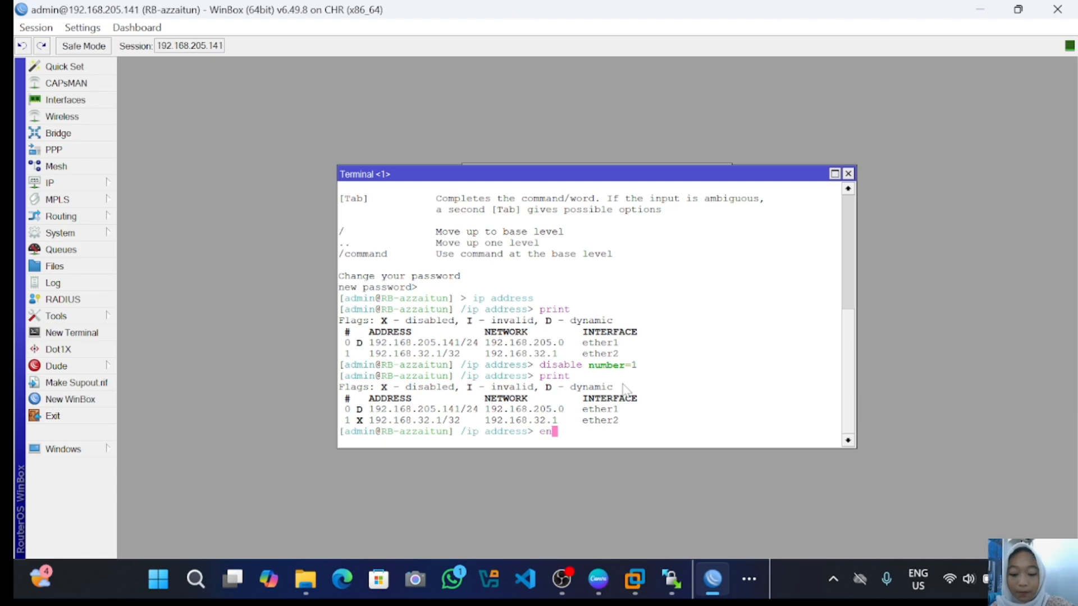
{"action": "type", "text": "able "}
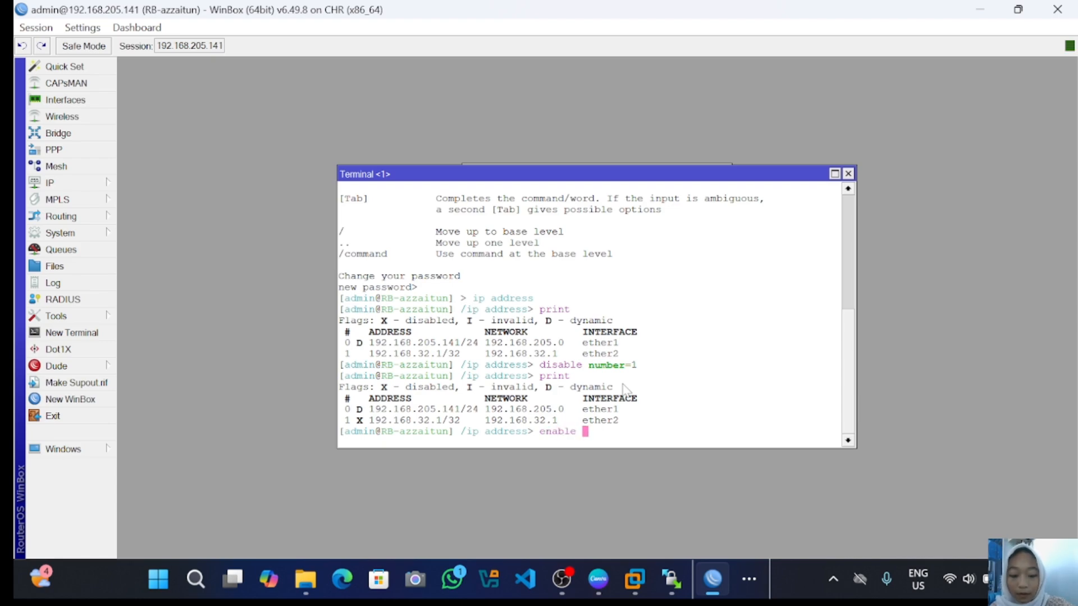
{"action": "type", "text": "number"}
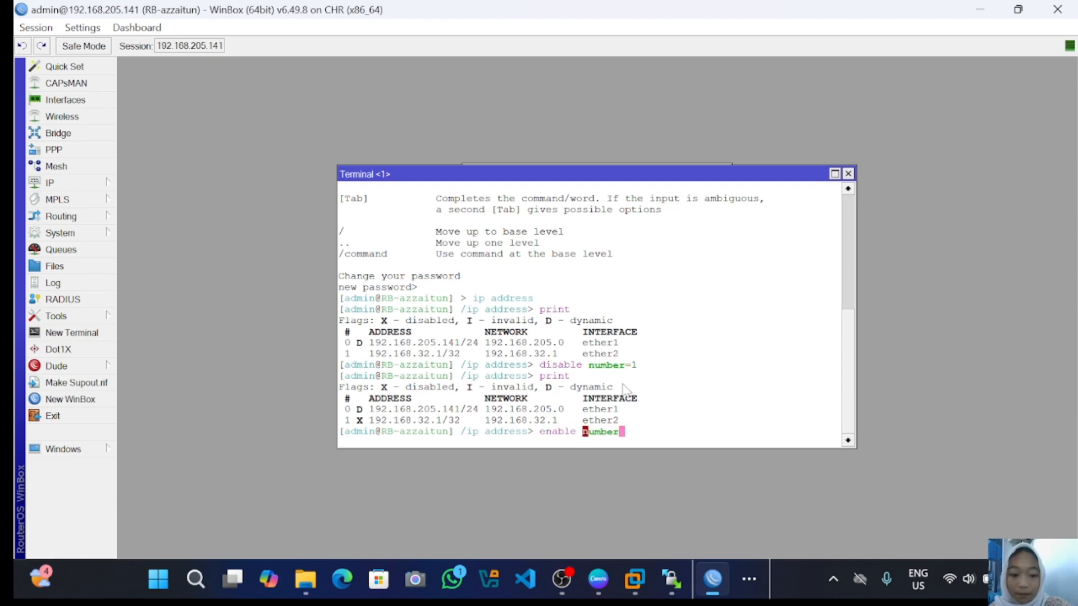
{"action": "type", "text": "=1"}
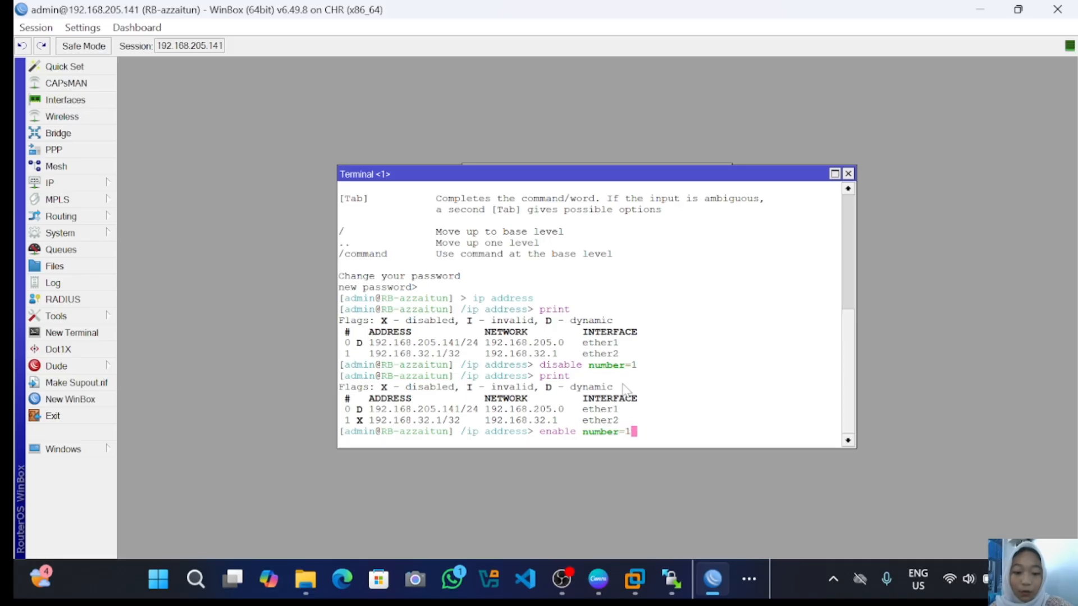
{"action": "key", "text": "Return"}
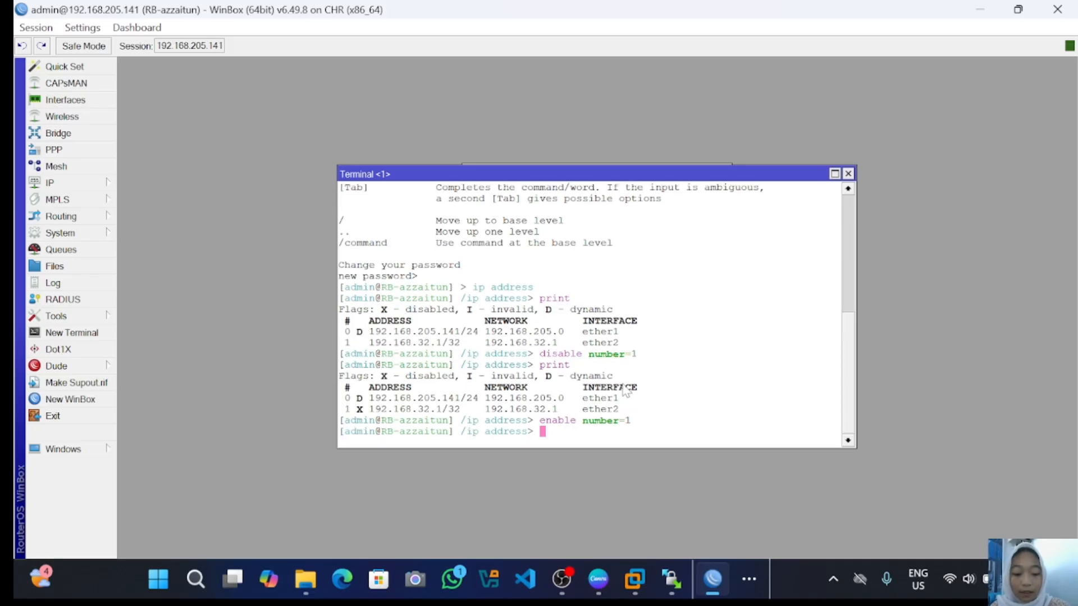
{"action": "type", "text": "print"}
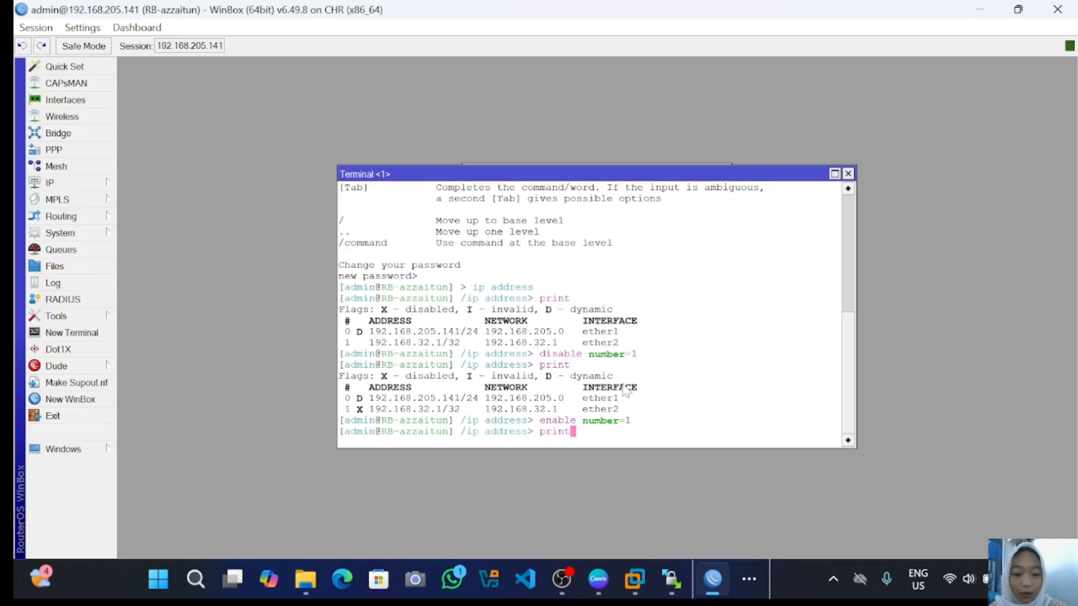
{"action": "key", "text": "Return"}
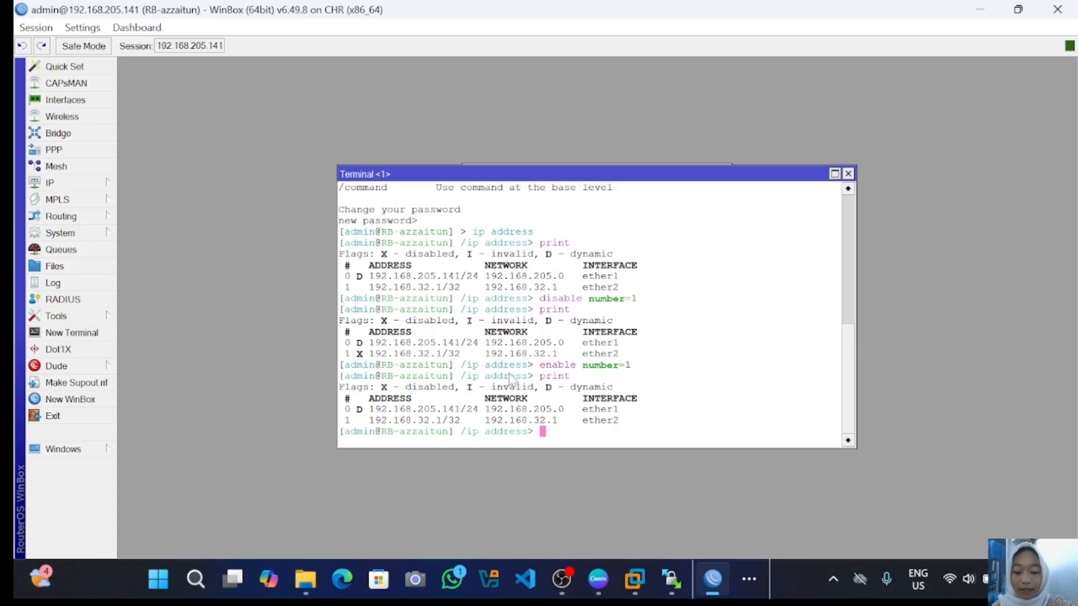
- Run 'set 1 address=192.168.33.1' and print to confirm ether2 now reads 192.168.33.1/32
{"action": "type", "text": "set"}
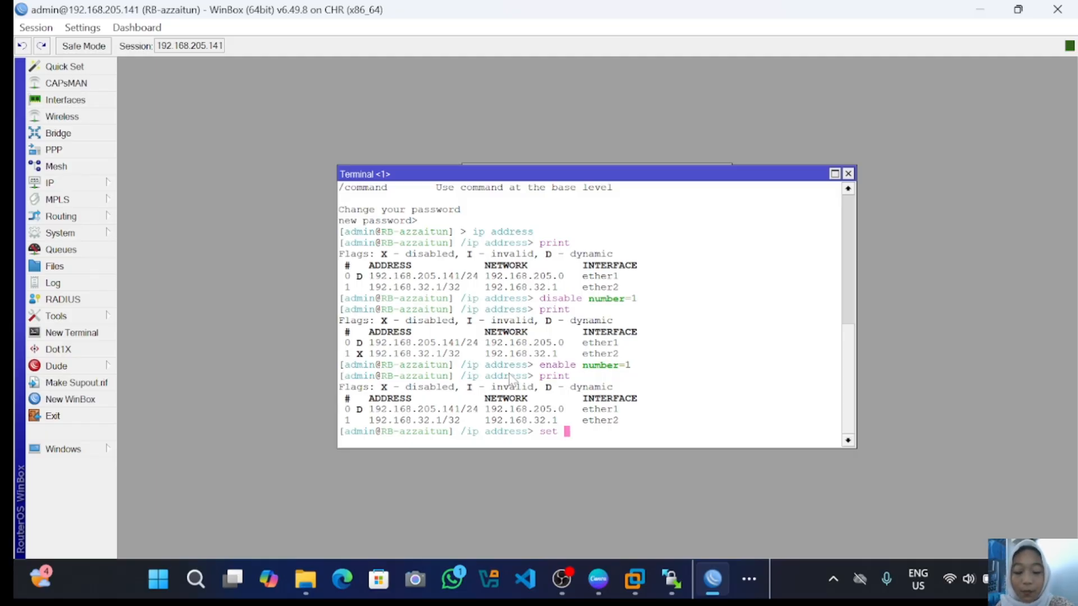
{"action": "type", "text": "1"}
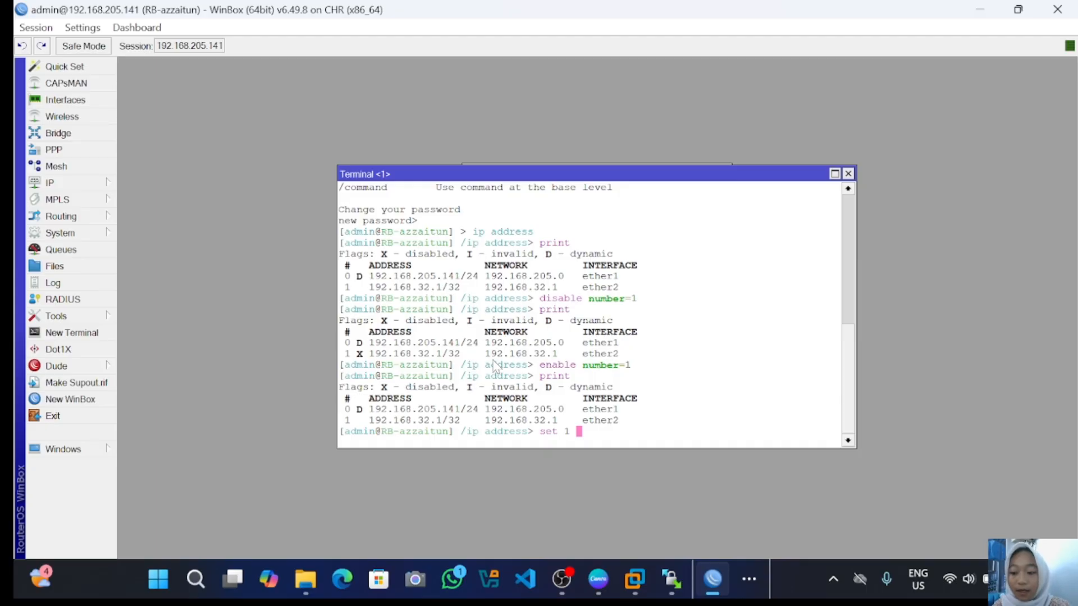
{"action": "type", "text": " add"}
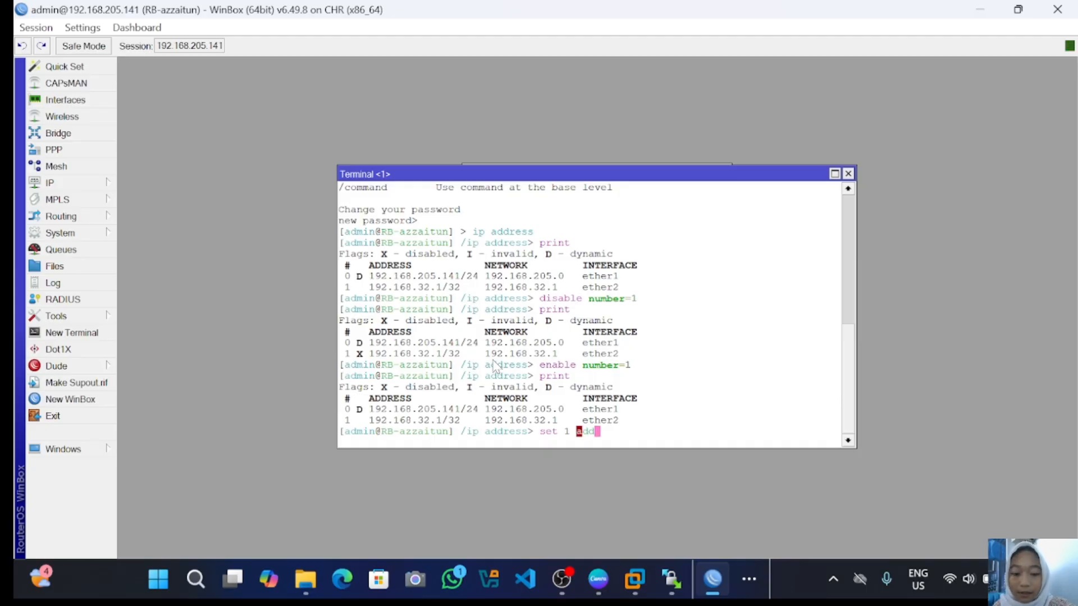
{"action": "type", "text": "ress"}
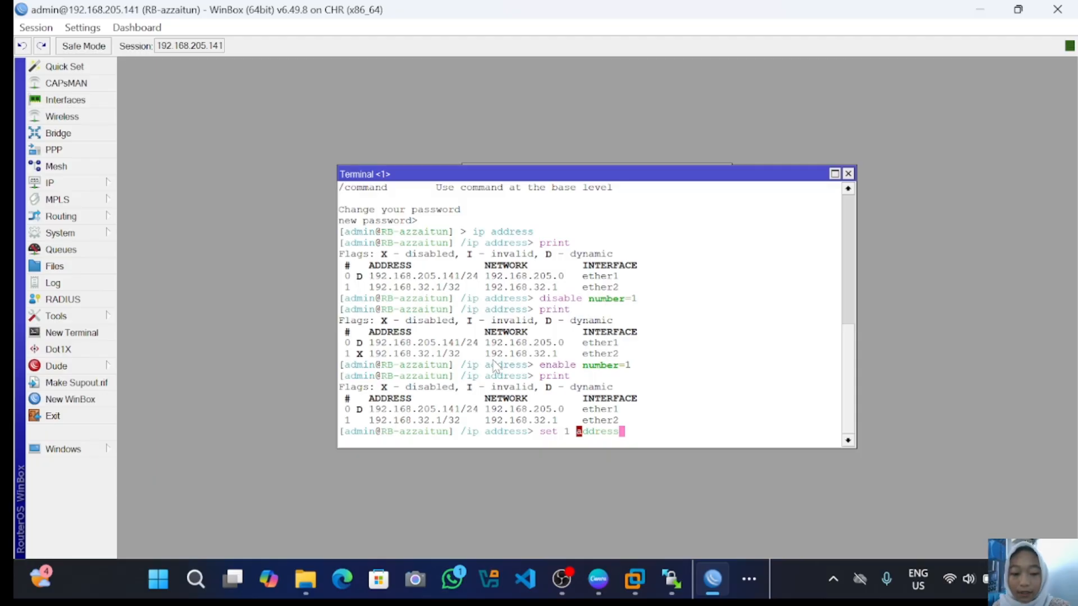
{"action": "type", "text": "="}
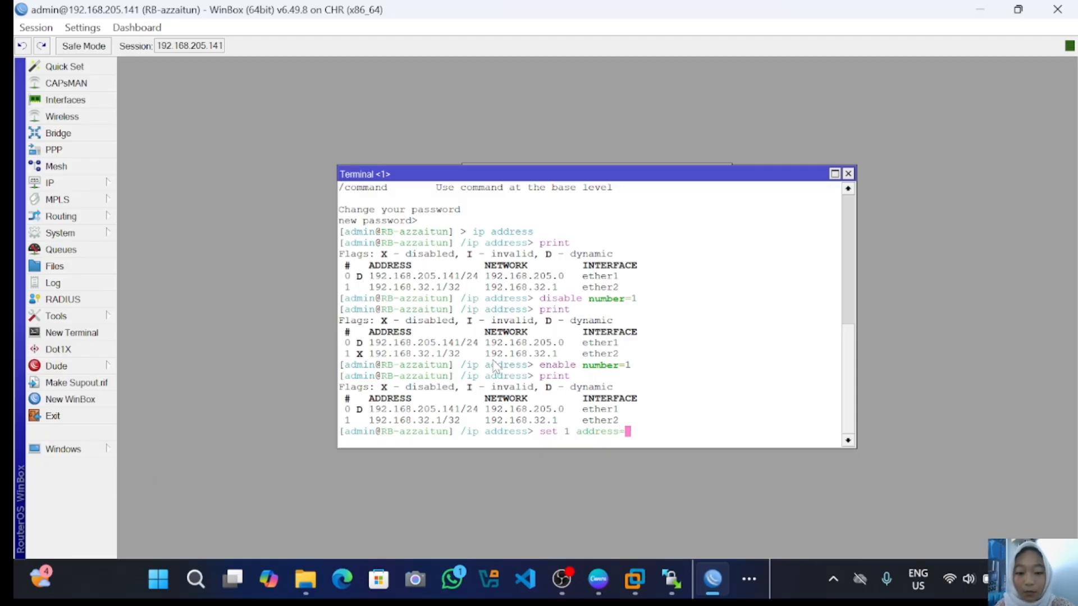
{"action": "type", "text": "192"}
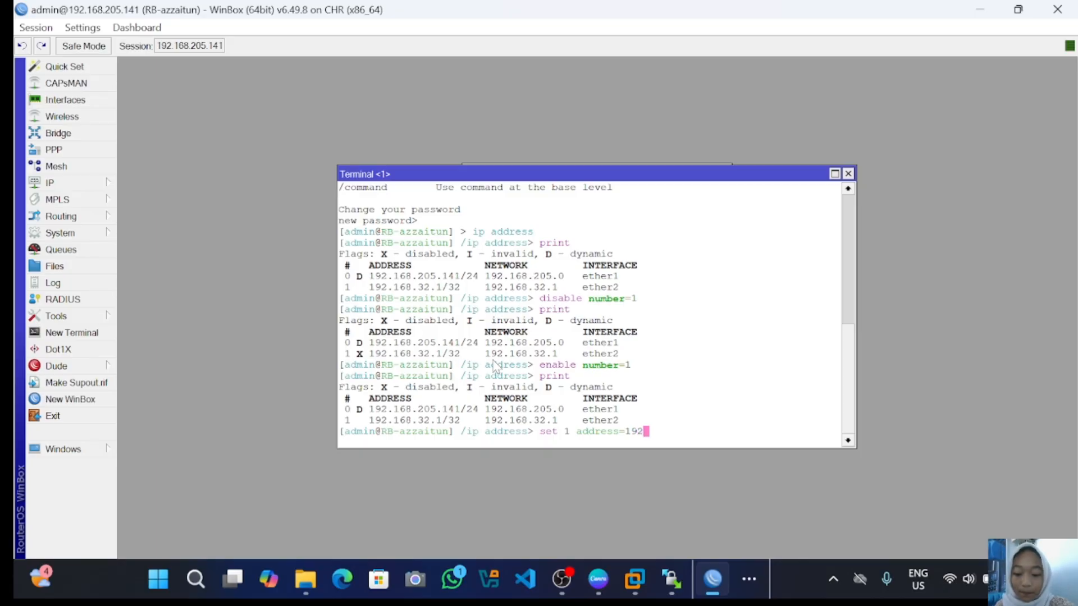
{"action": "type", "text": "."}
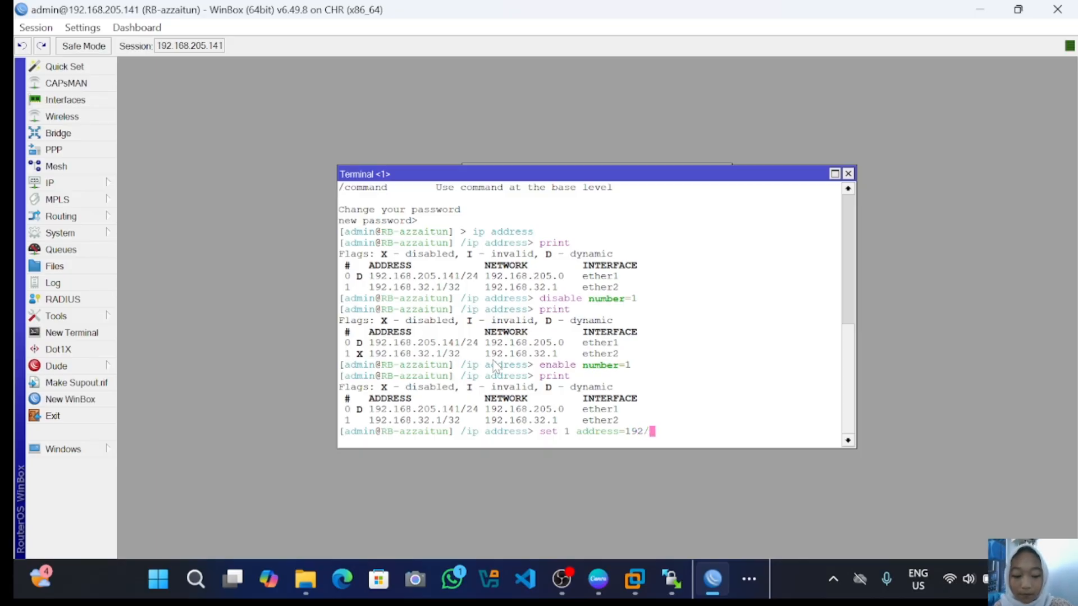
{"action": "type", "text": "1"}
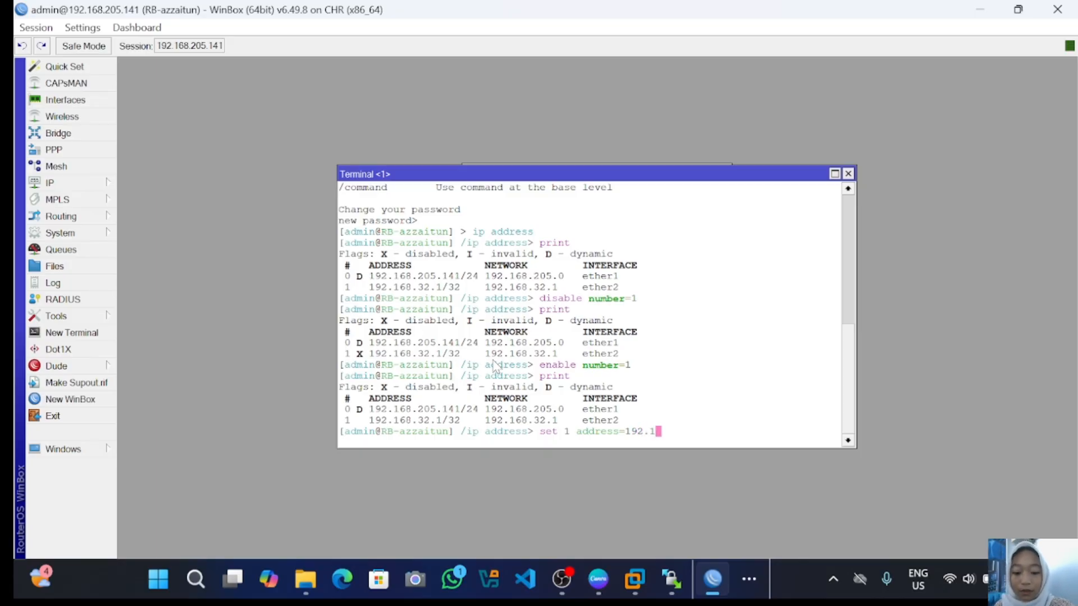
{"action": "type", "text": "68"}
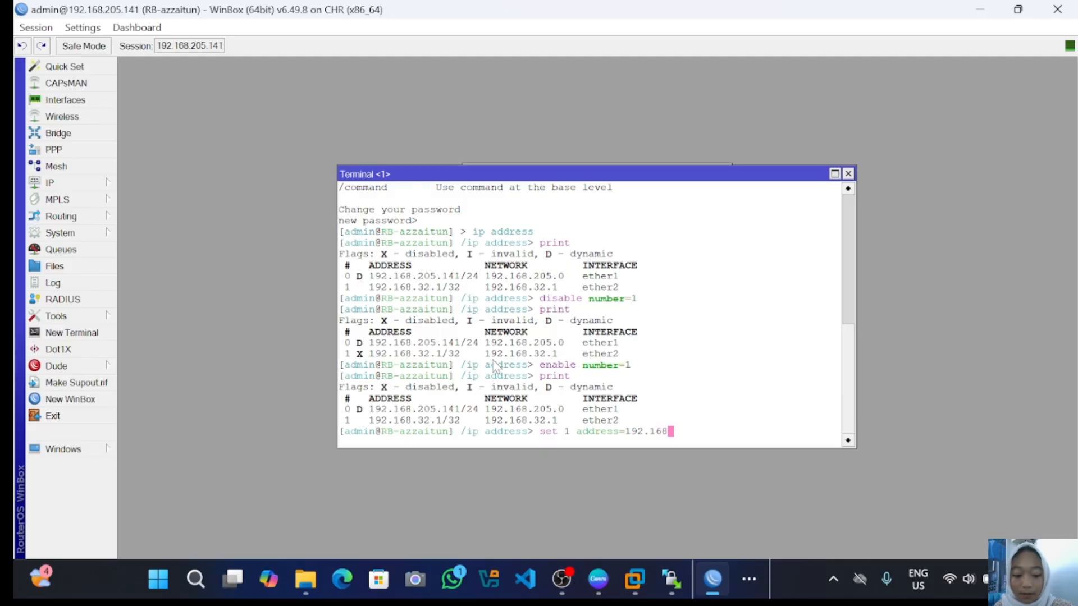
{"action": "type", "text": ".3"}
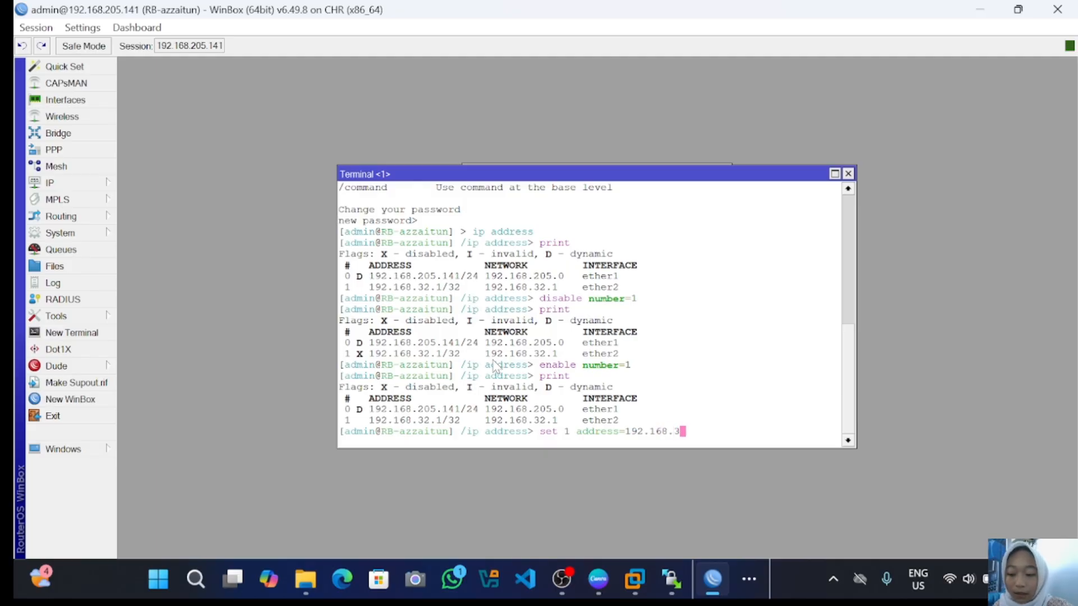
{"action": "type", "text": "3.1"}
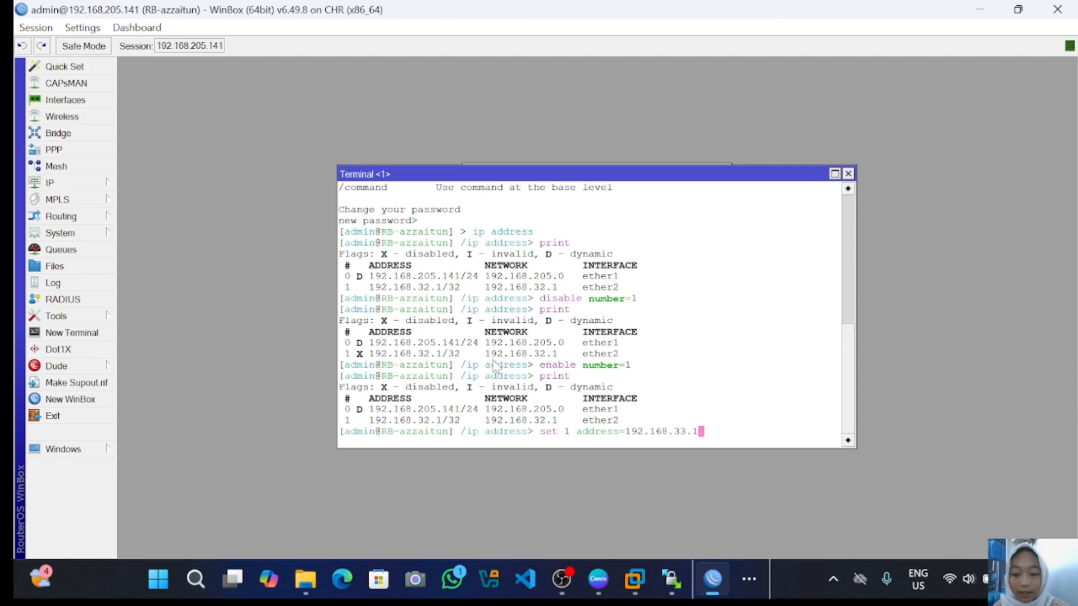
{"action": "key", "text": "Return"}
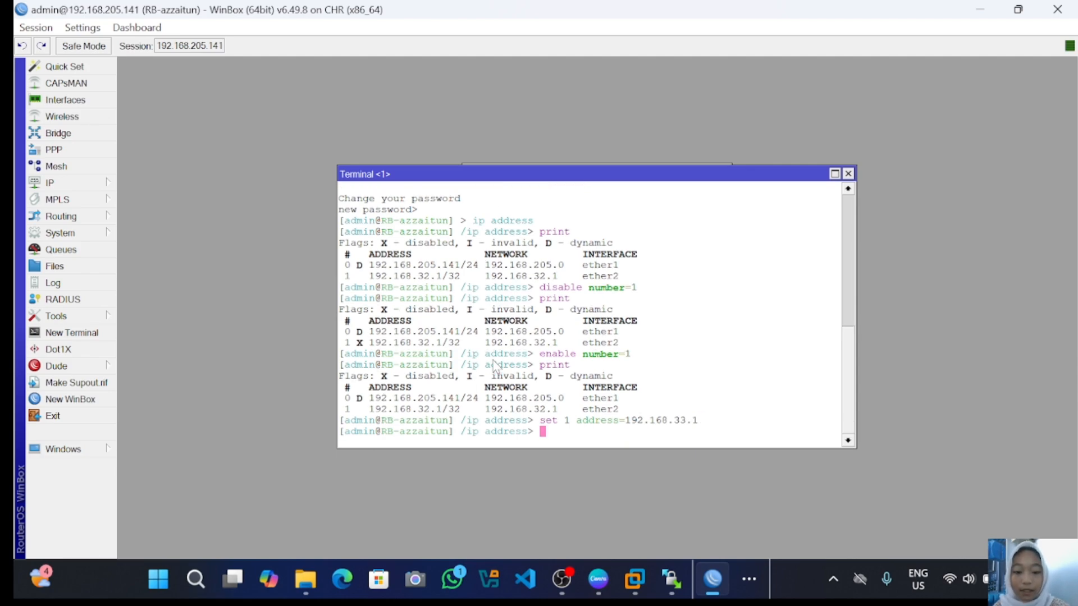
{"action": "type", "text": "print"}
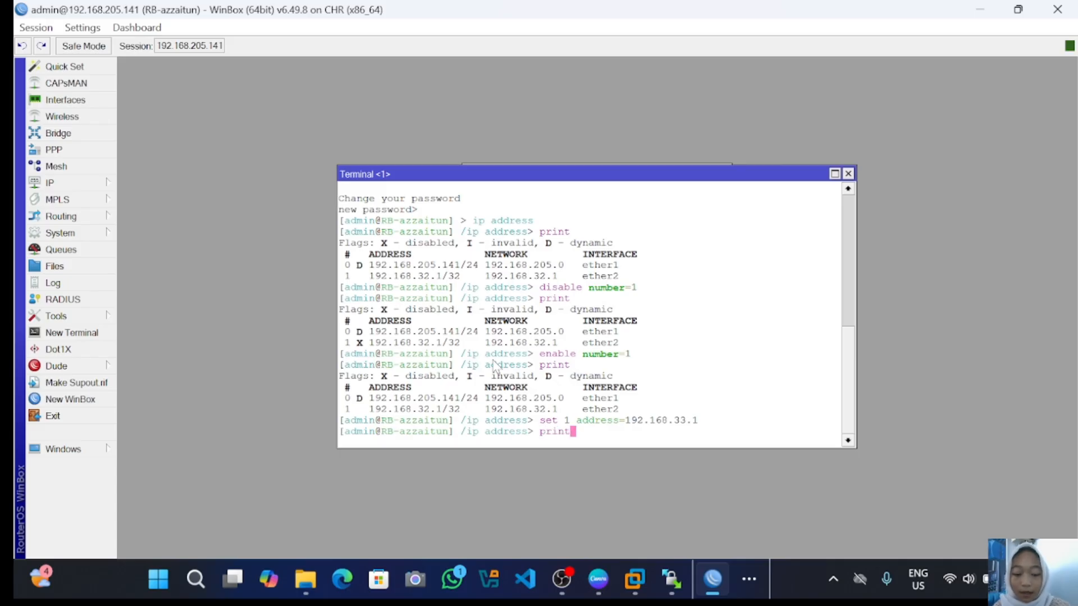
{"action": "key", "text": "Return"}
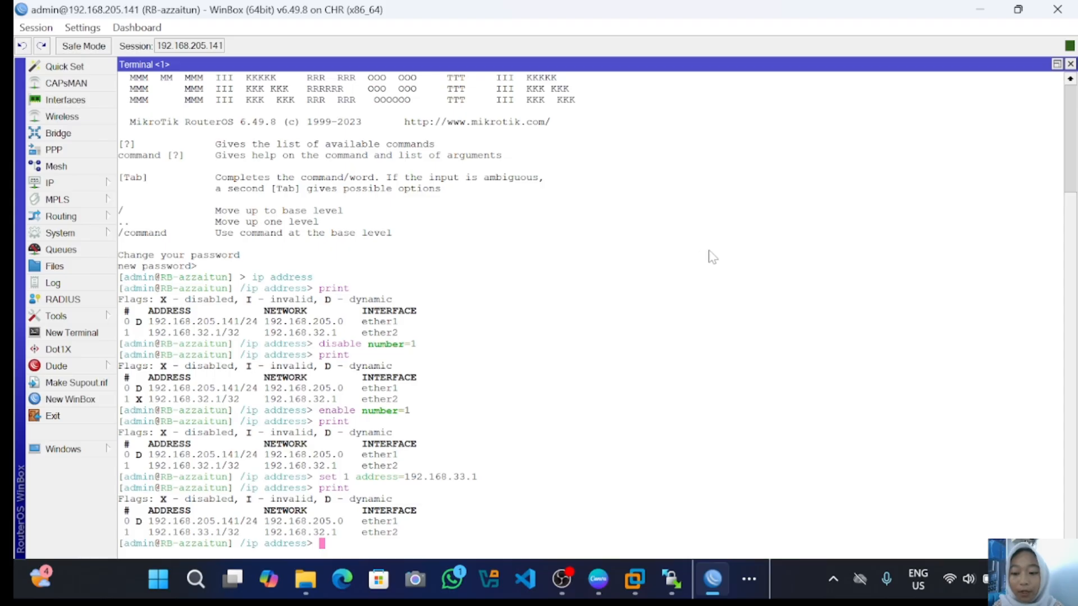
- In the terminal, go to the /system menu and run the identity command
{"action": "type", "text": "/"}
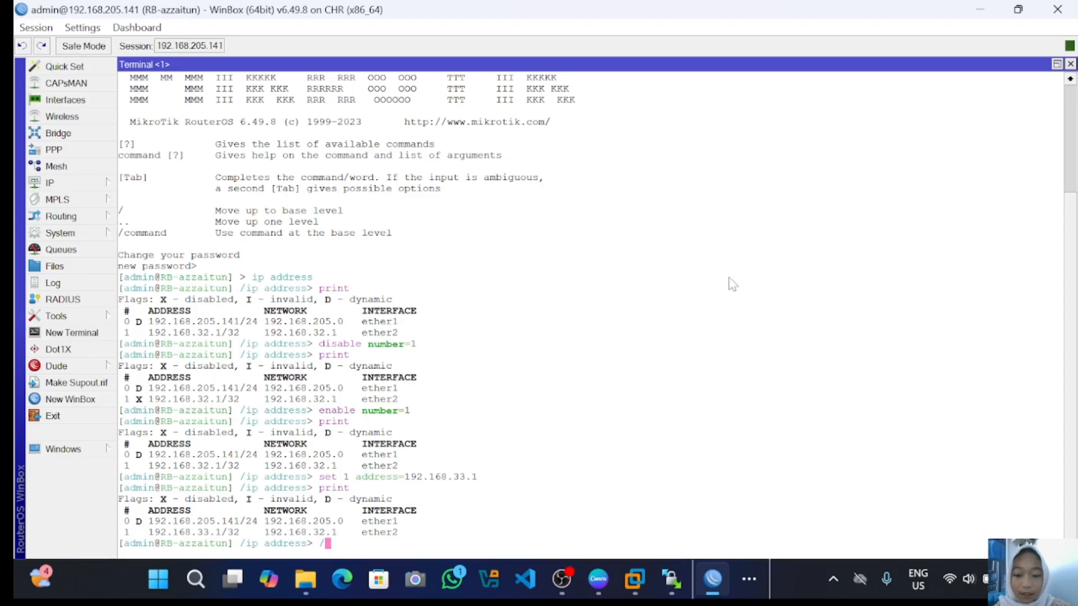
{"action": "key", "text": "Return"}
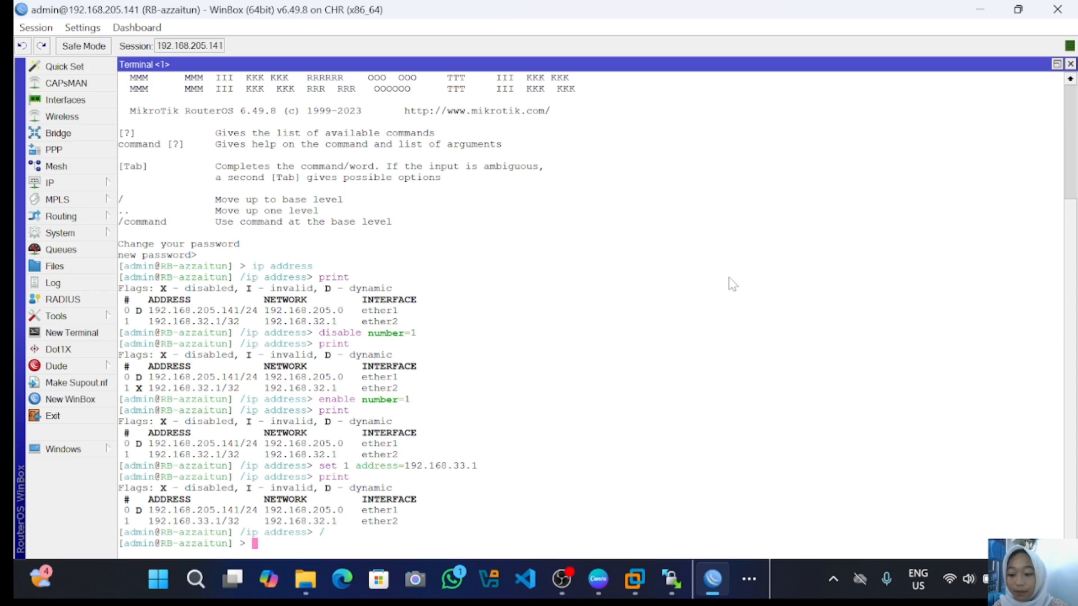
{"action": "type", "text": "syst"}
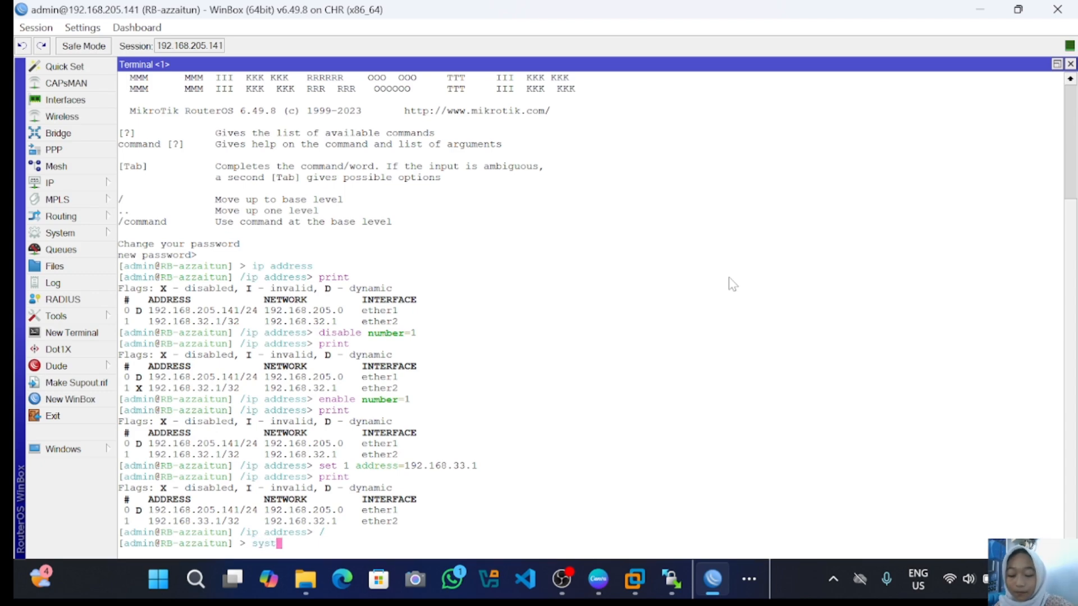
{"action": "type", "text": "em"}
{"action": "key", "text": "Return"}
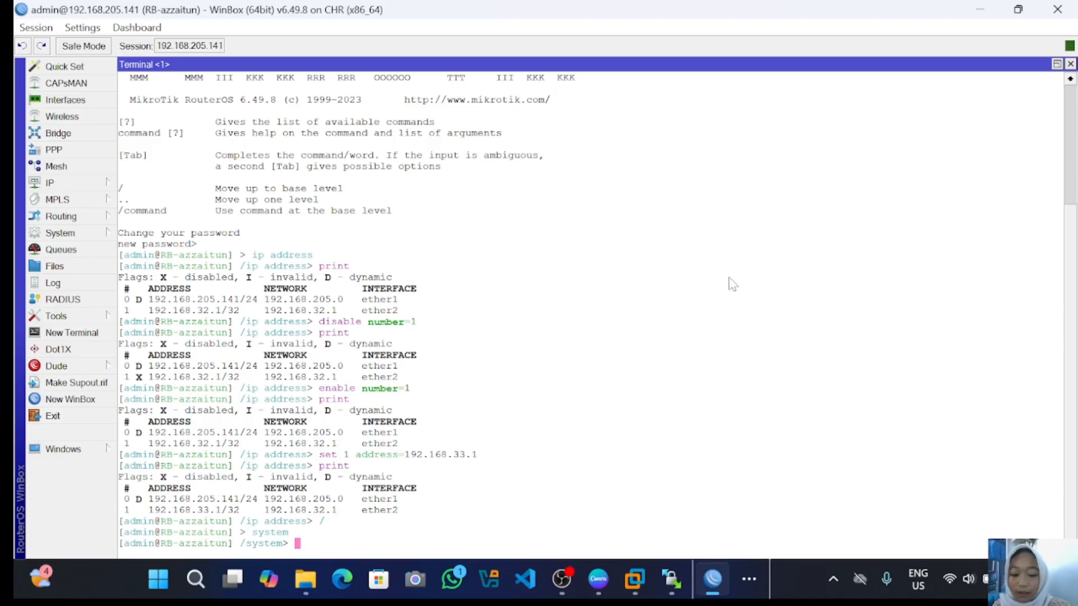
{"action": "type", "text": "i"}
{"action": "type", "text": "denty"}
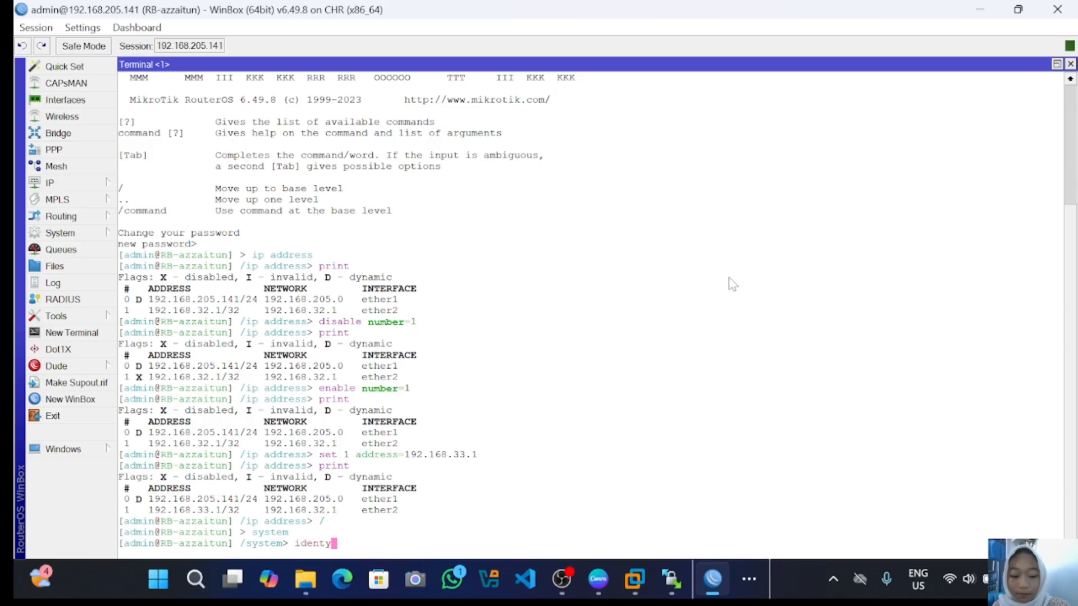
{"action": "key", "text": "BackSpace"}
{"action": "type", "text": "ity"}
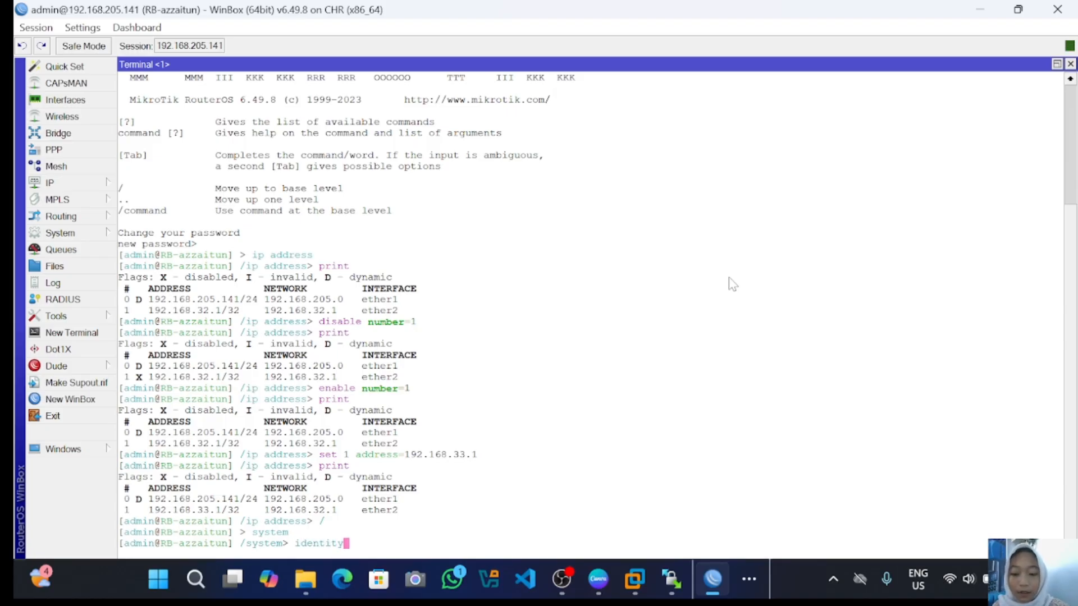
{"action": "key", "text": "Return"}
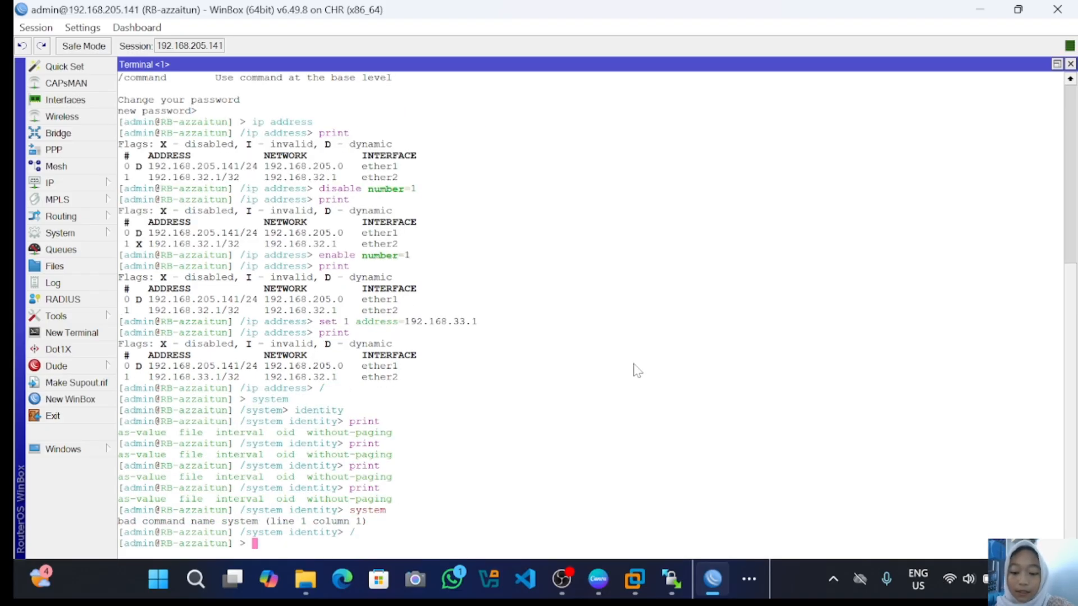
- List the available /system commands with ?, then close the Terminal window
{"action": "type", "text": "syste"}
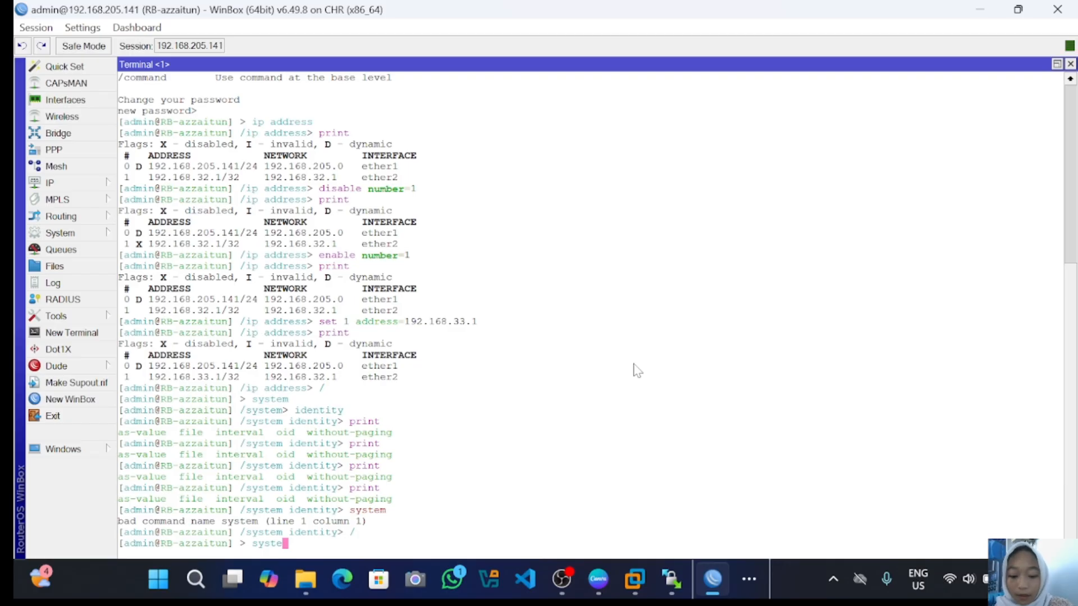
{"action": "type", "text": "m"}
{"action": "key", "text": "Return"}
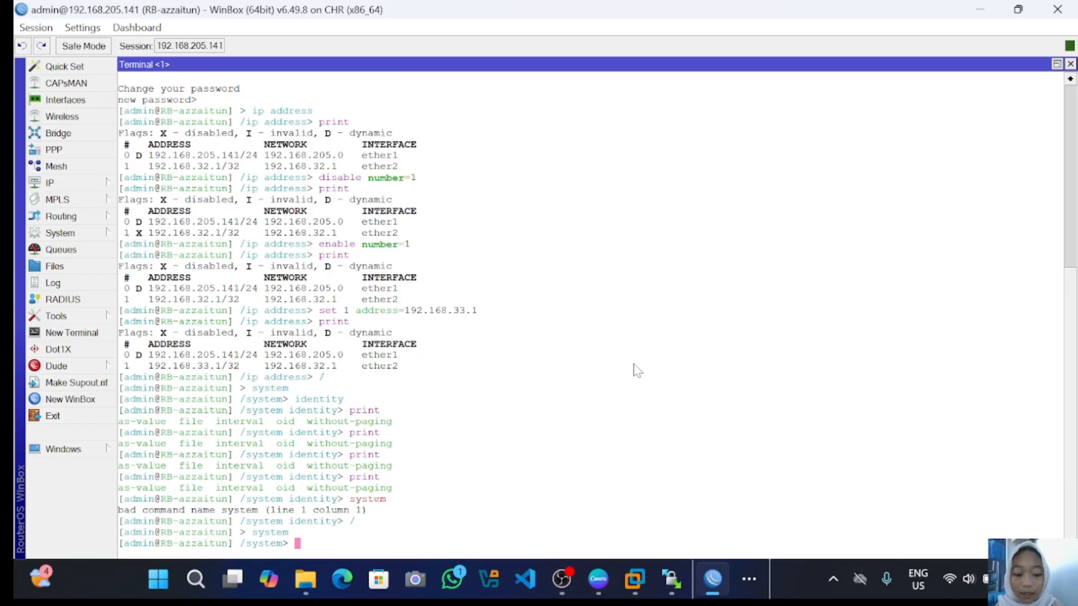
{"action": "key", "text": "question"}
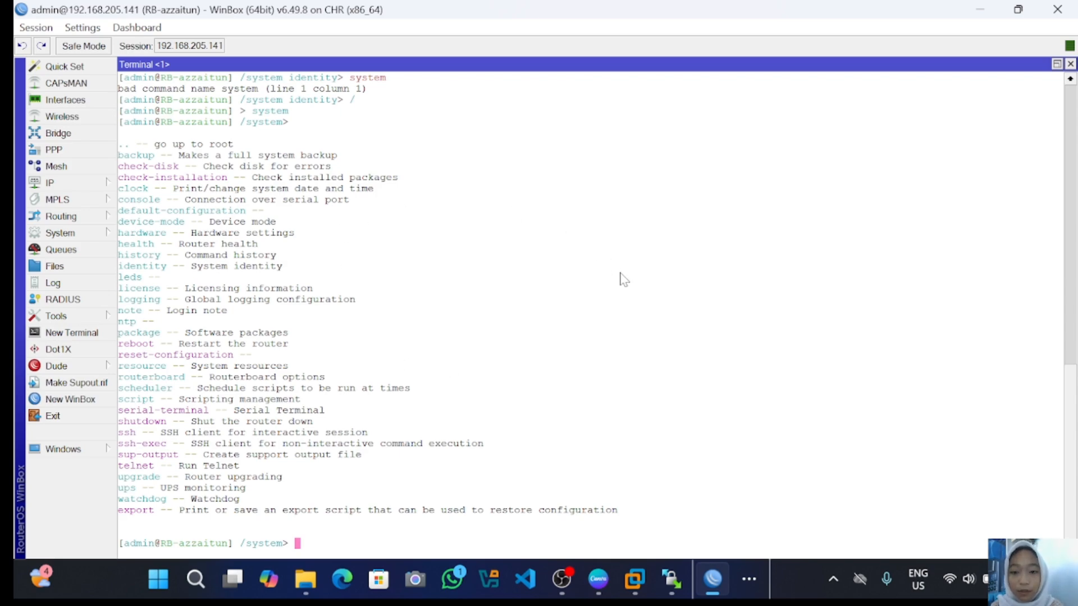
{"action": "left_click", "coordinate": [1067, 192]}
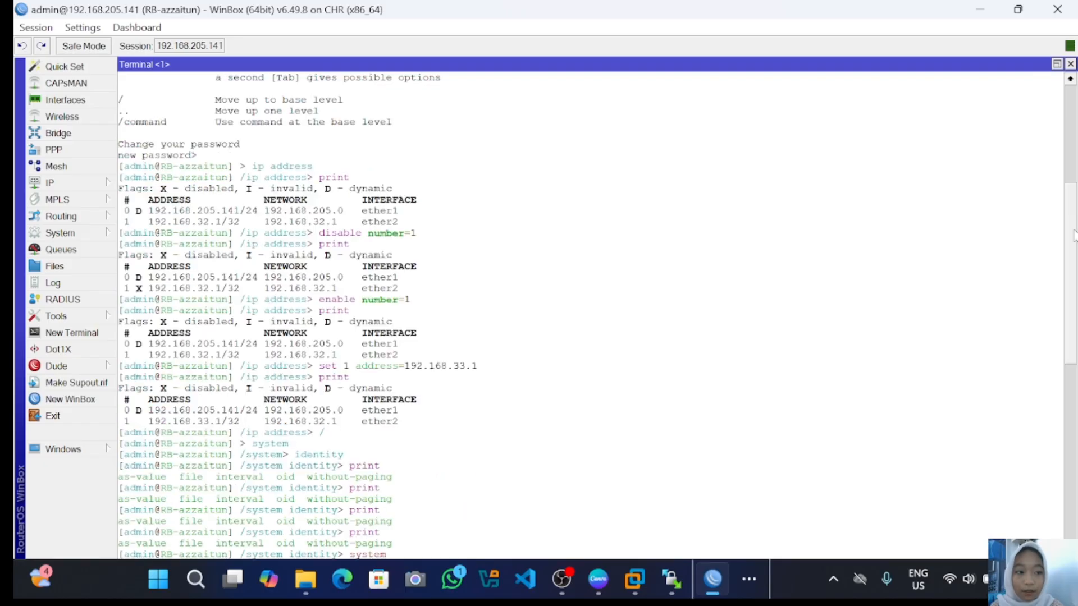
{"action": "left_click", "coordinate": [1070, 79]}
{"action": "left_click", "coordinate": [1069, 79]}
{"action": "left_click", "coordinate": [1070, 79]}
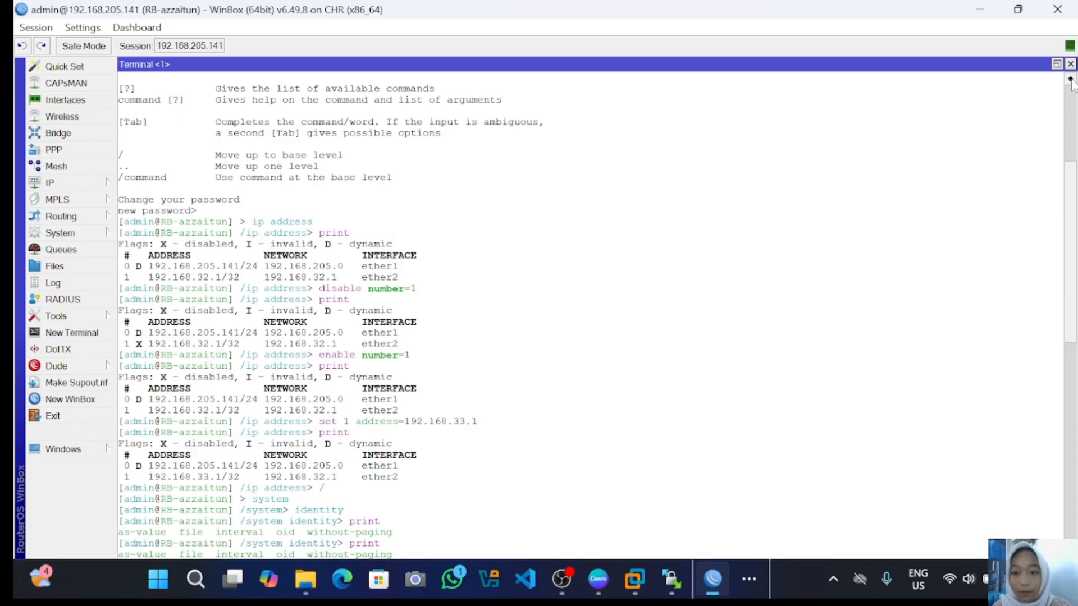
{"action": "left_click", "coordinate": [1070, 64]}
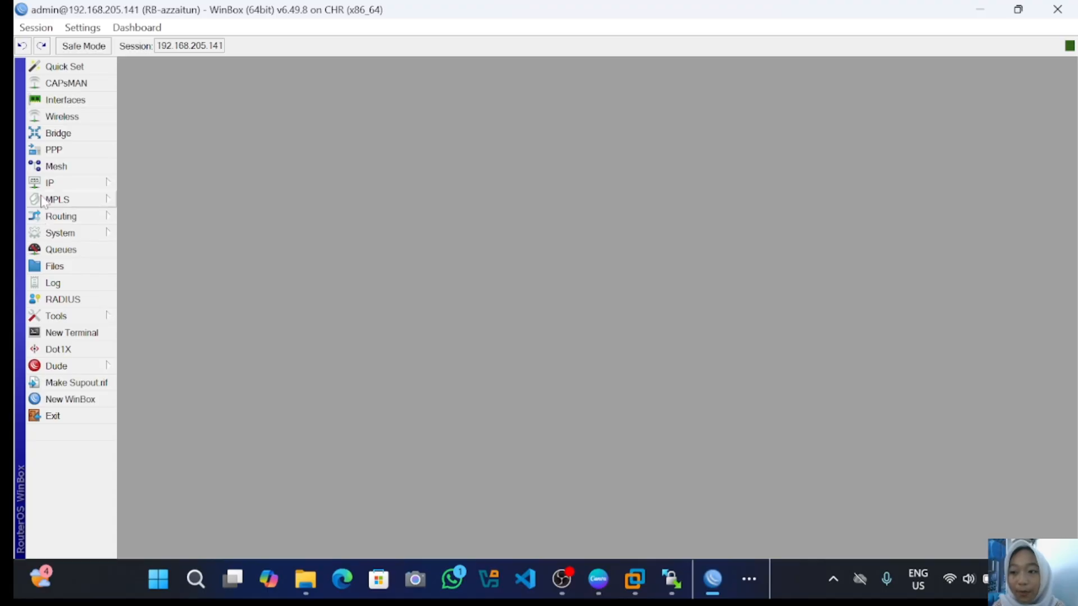
- Open the IP Service List from the IP menu
{"action": "left_click", "coordinate": [86, 184]}
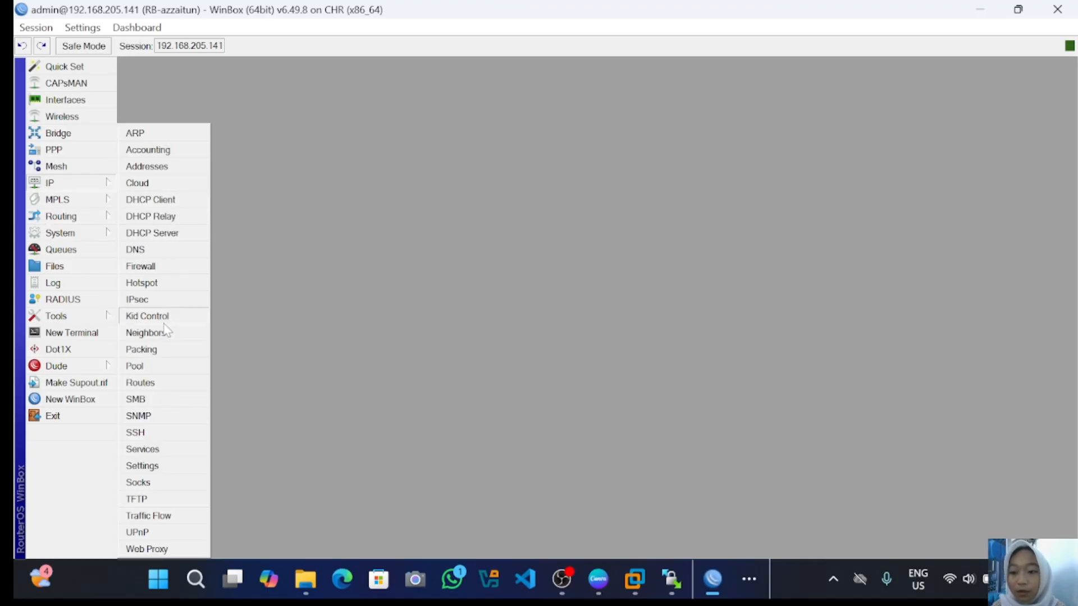
{"action": "left_click", "coordinate": [164, 452]}
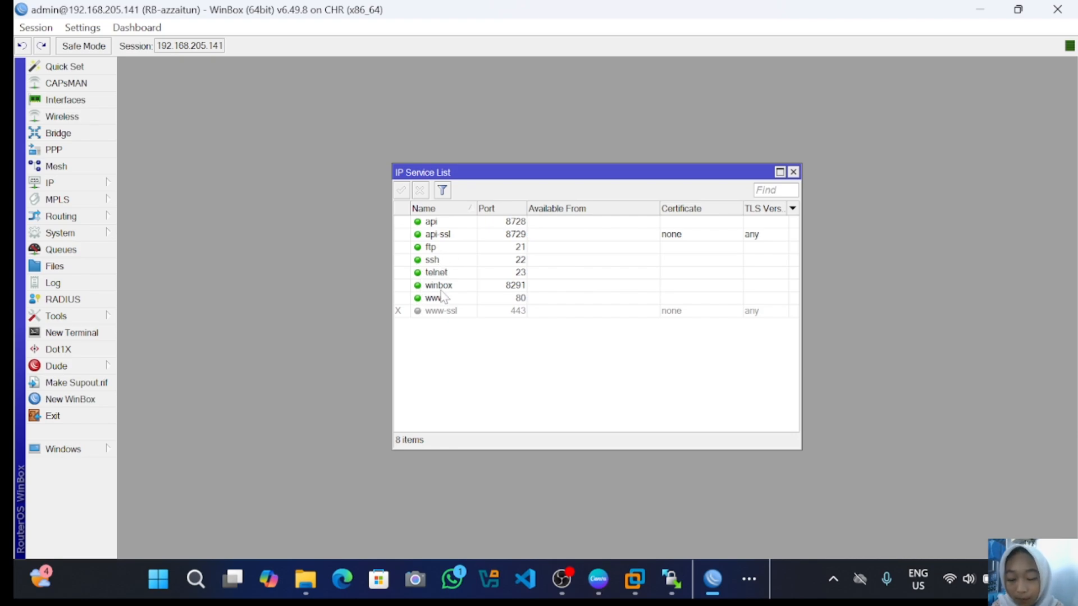
- Disable the api, api-ssl, ftp, telnet and www services
{"action": "left_click", "coordinate": [426, 222]}
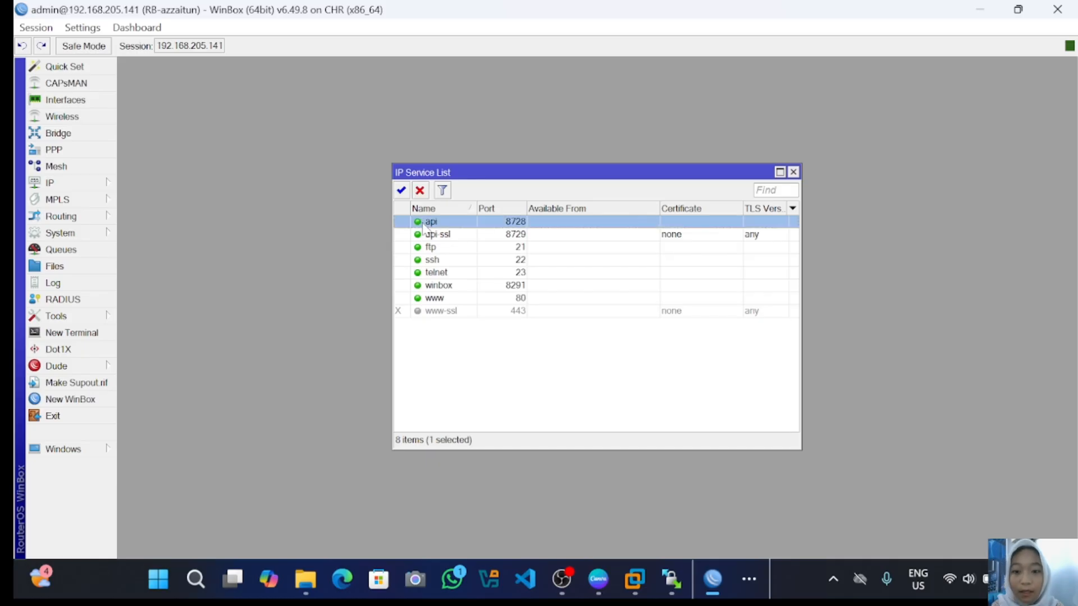
{"action": "left_click", "coordinate": [420, 191]}
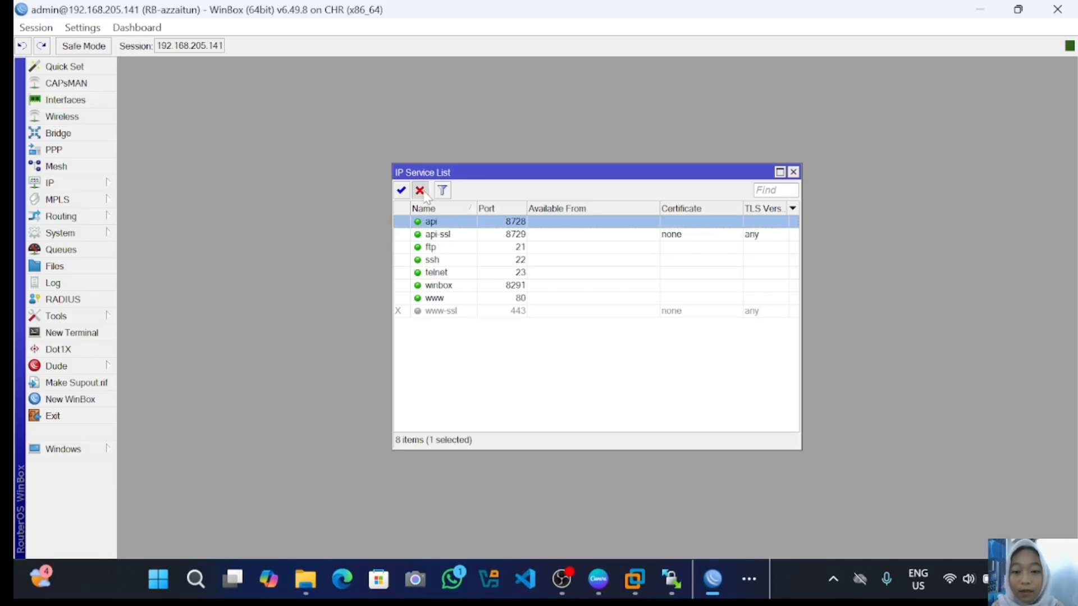
{"action": "left_click", "coordinate": [404, 235]}
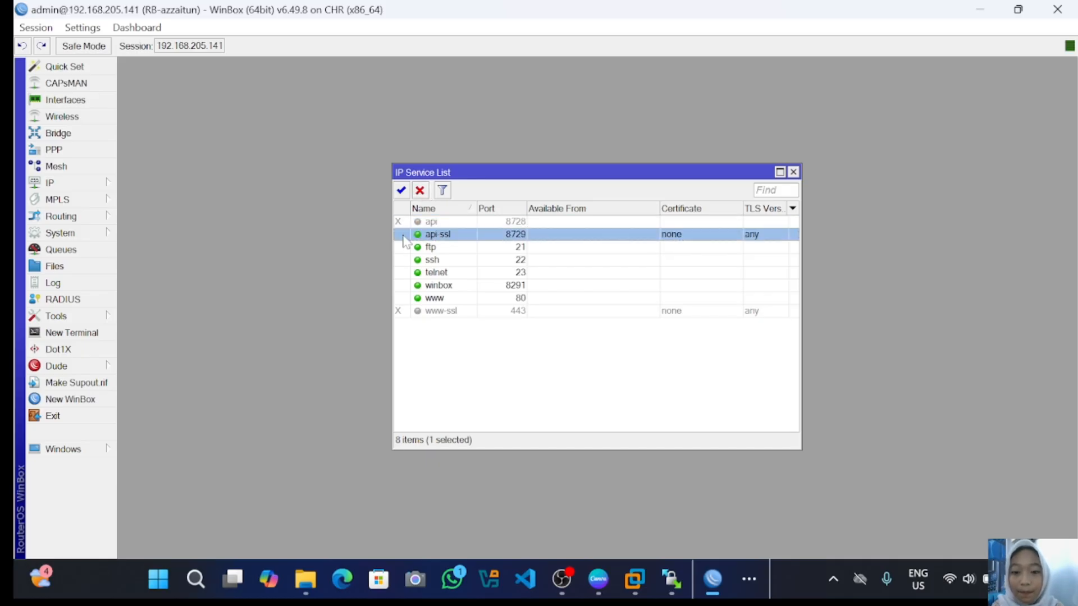
{"action": "left_click", "coordinate": [420, 190]}
{"action": "left_click", "coordinate": [404, 248]}
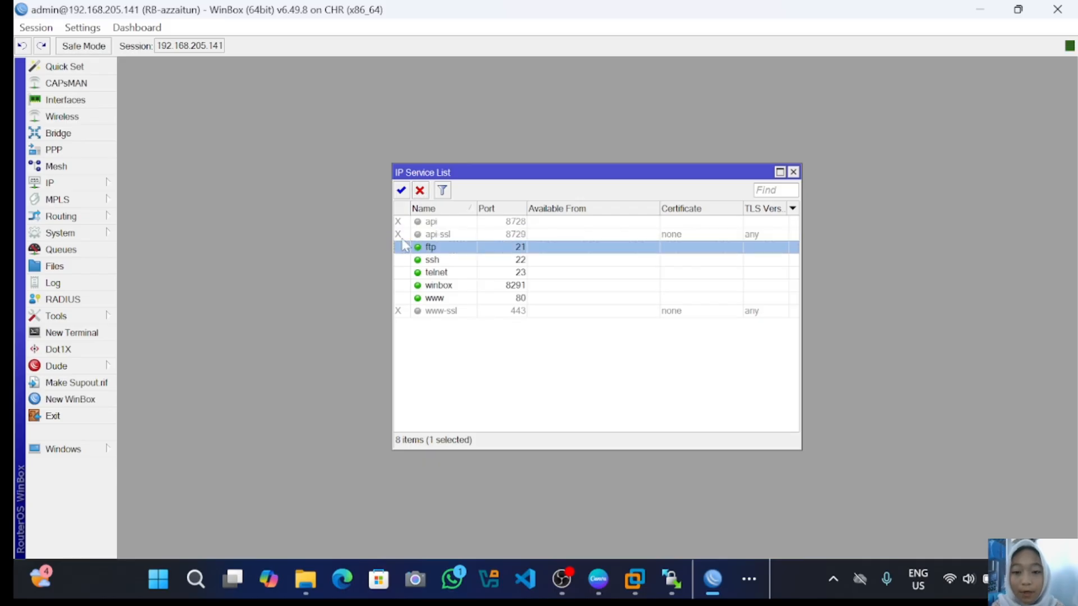
{"action": "left_click", "coordinate": [421, 192]}
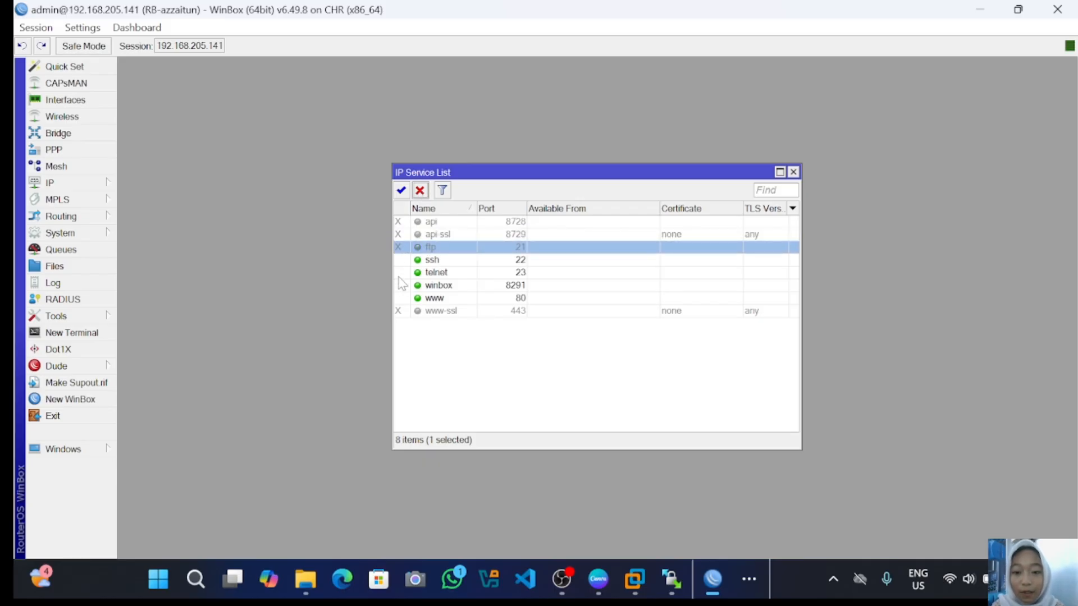
{"action": "left_click", "coordinate": [401, 275]}
{"action": "left_click", "coordinate": [420, 191]}
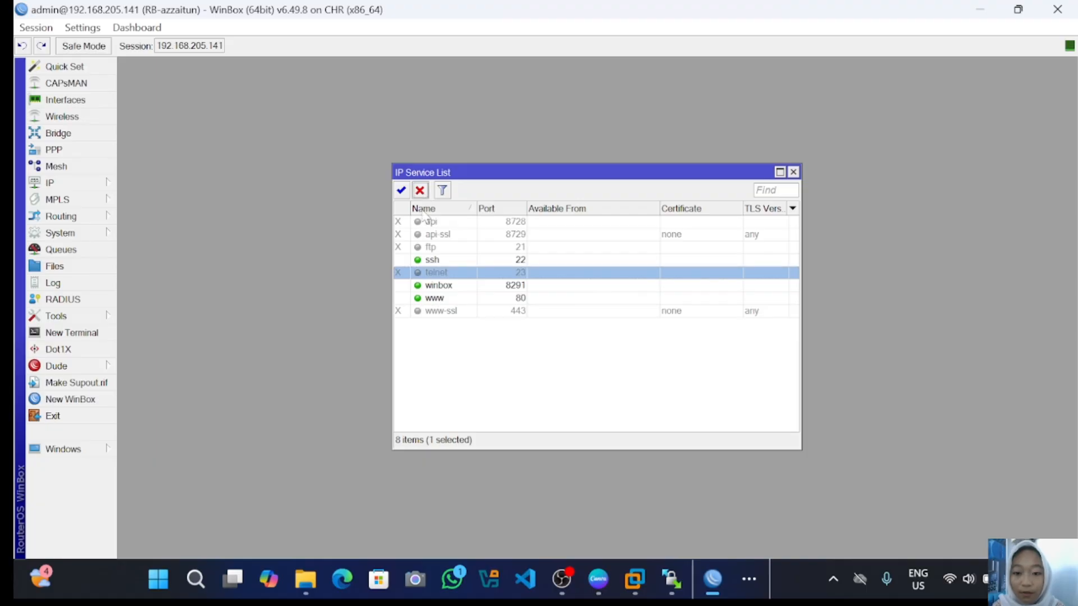
{"action": "left_click", "coordinate": [402, 298]}
{"action": "left_click", "coordinate": [420, 191]}
- Change the ssh service port to 9022 and save it
{"action": "double_click", "coordinate": [452, 260]}
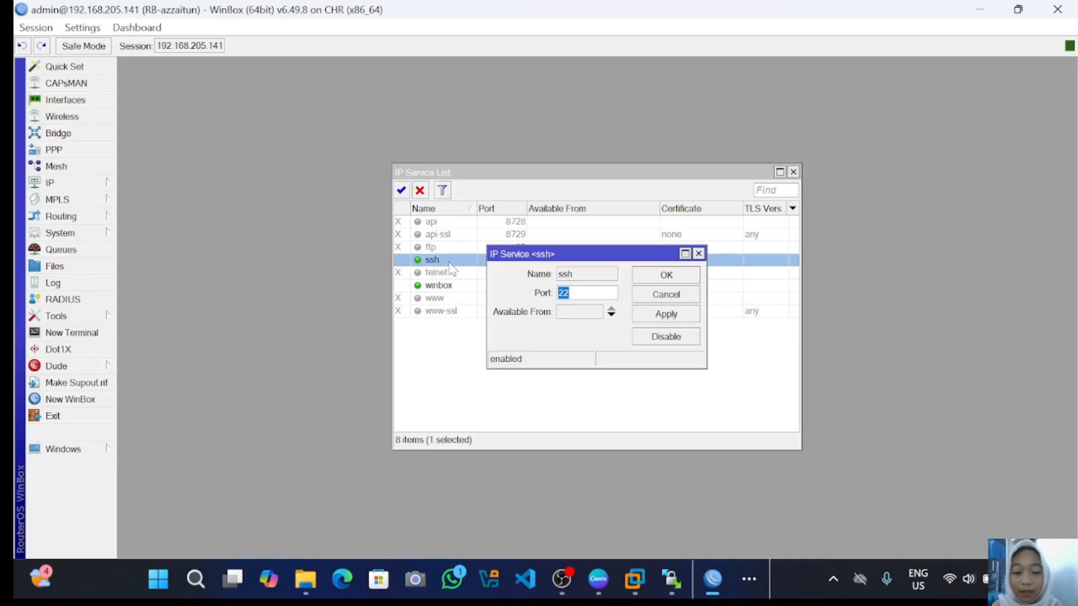
{"action": "left_click", "coordinate": [581, 293]}
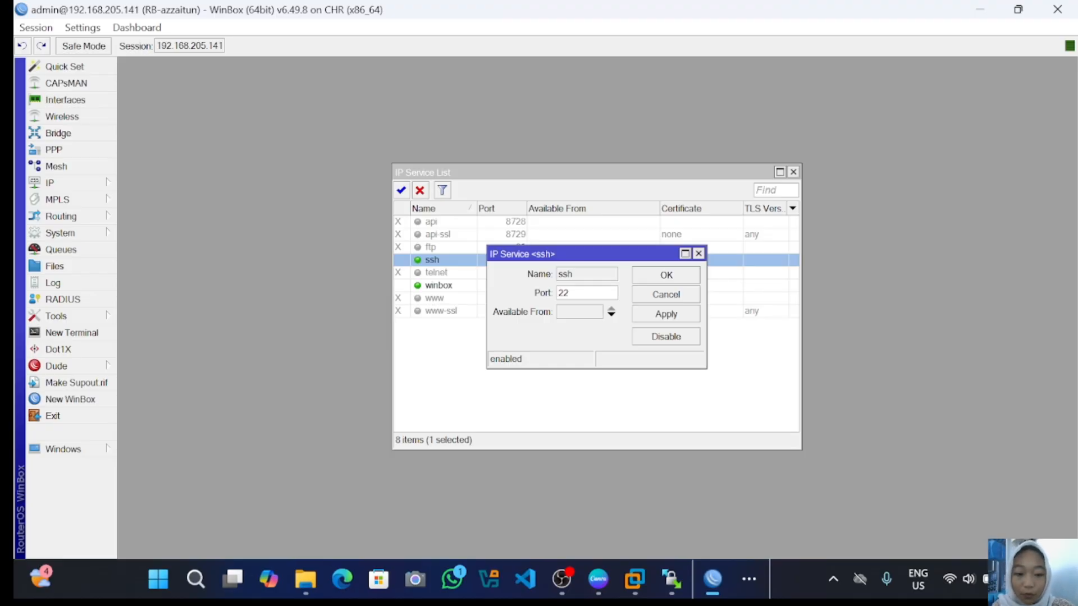
{"action": "type", "text": "90"}
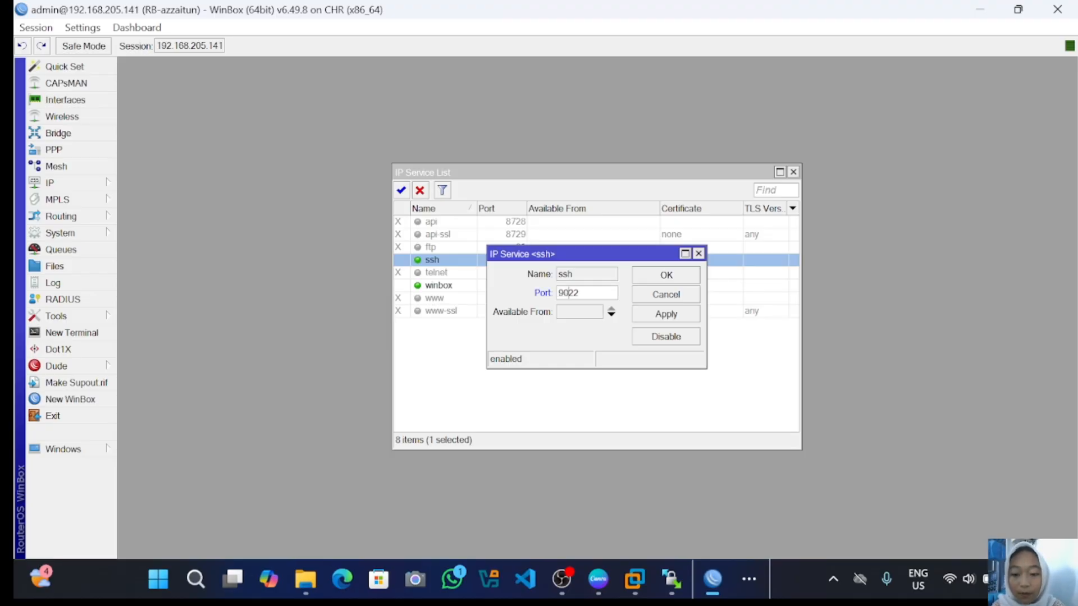
{"action": "left_click", "coordinate": [678, 316]}
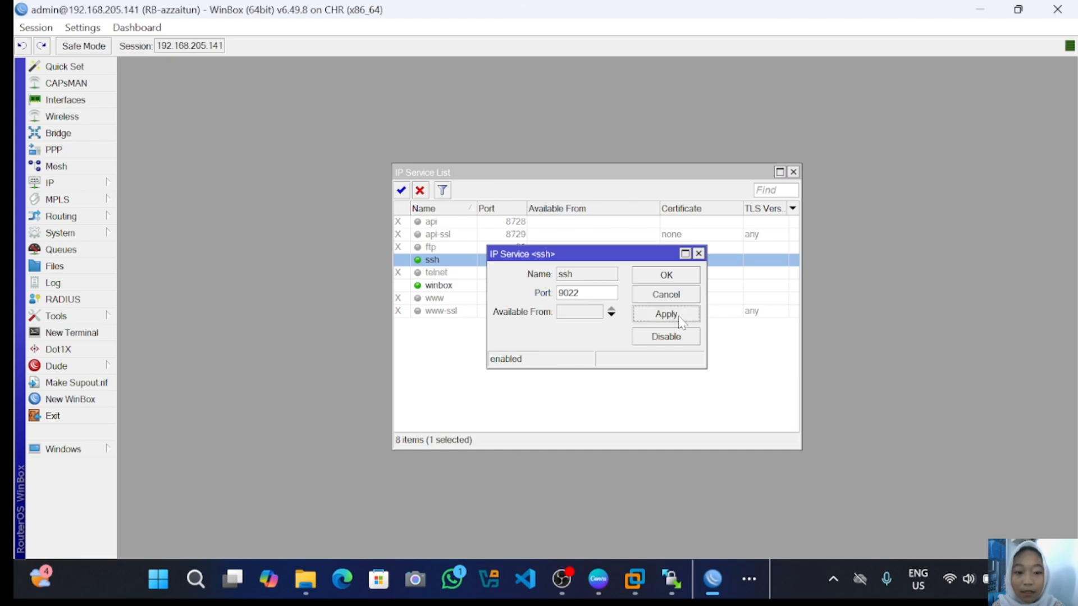
{"action": "left_click", "coordinate": [667, 276]}
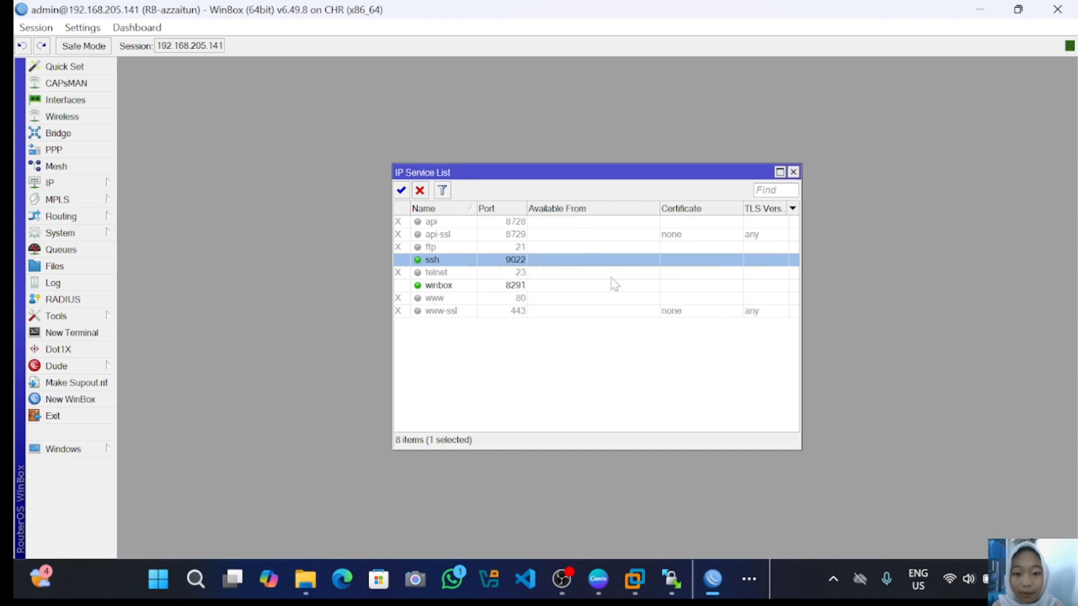
- Replace the winbox service's port 8291 with 3000 and save the setting
{"action": "double_click", "coordinate": [516, 288]}
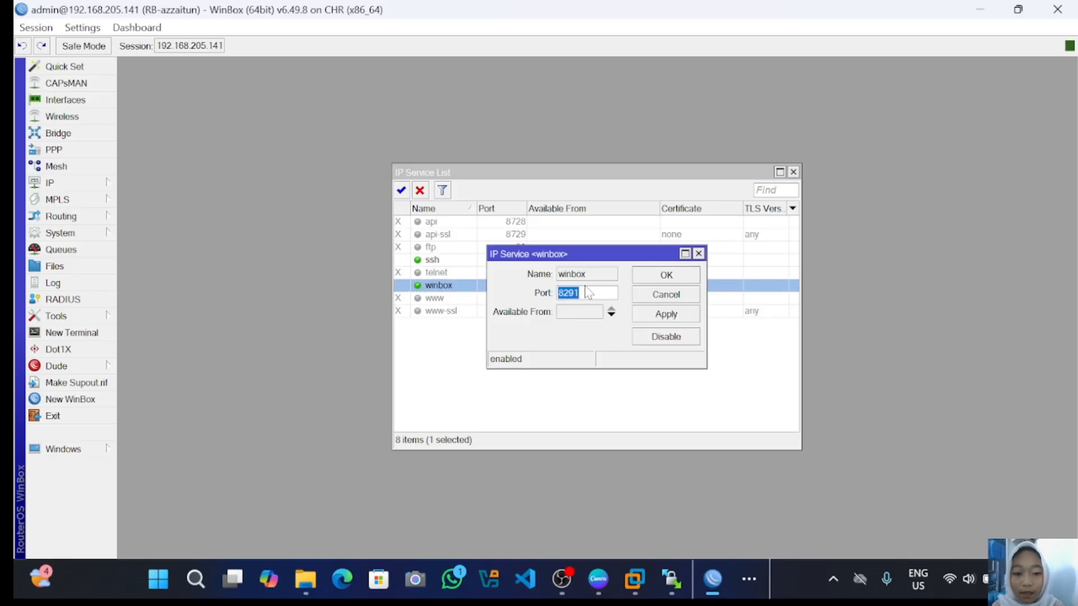
{"action": "key", "text": "BackSpace"}
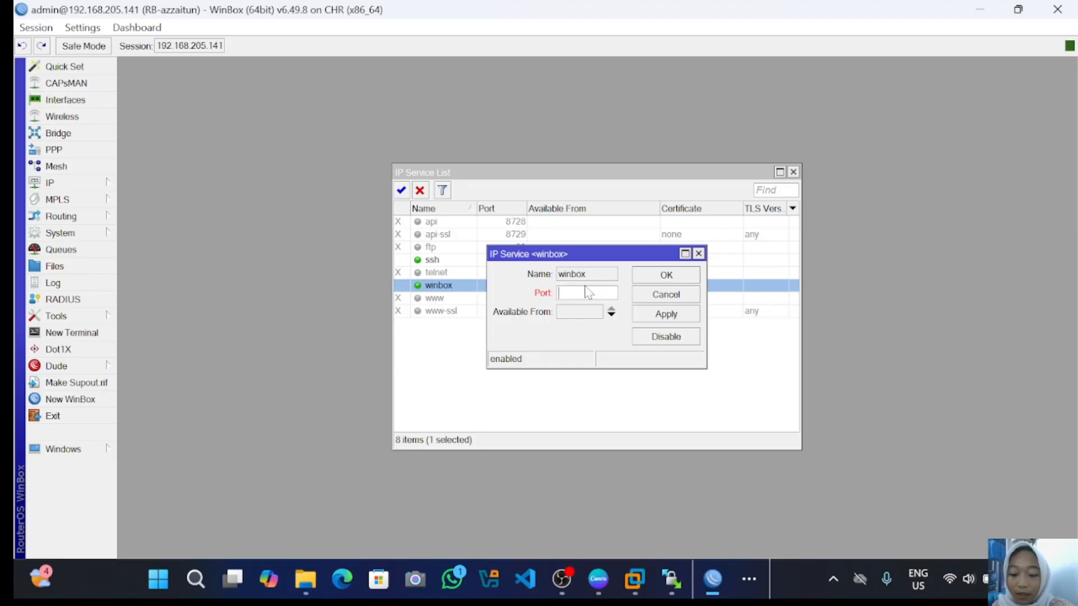
{"action": "type", "text": "300"}
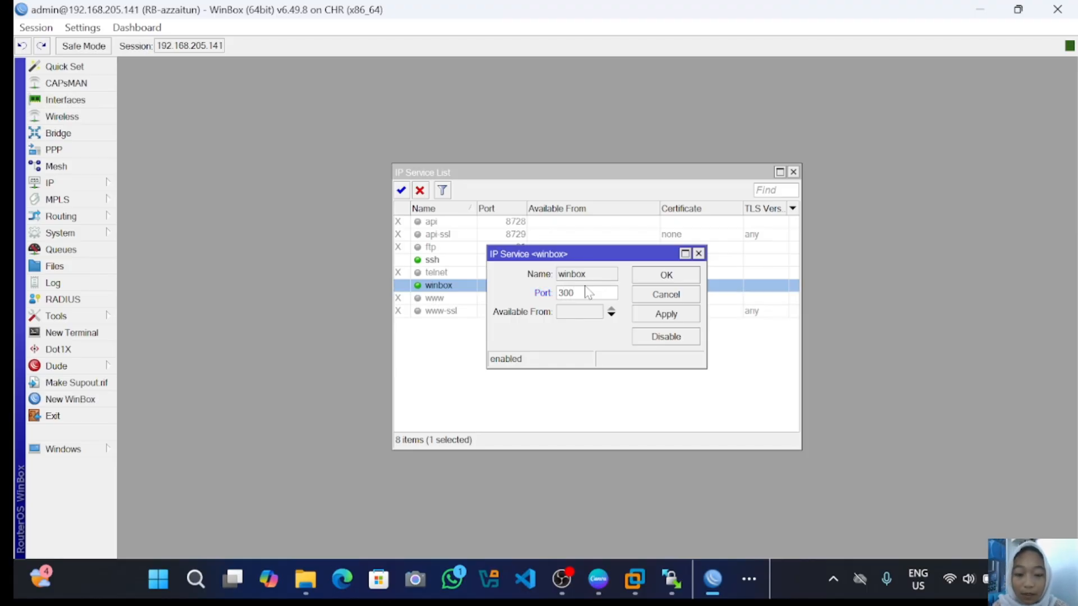
{"action": "type", "text": "0"}
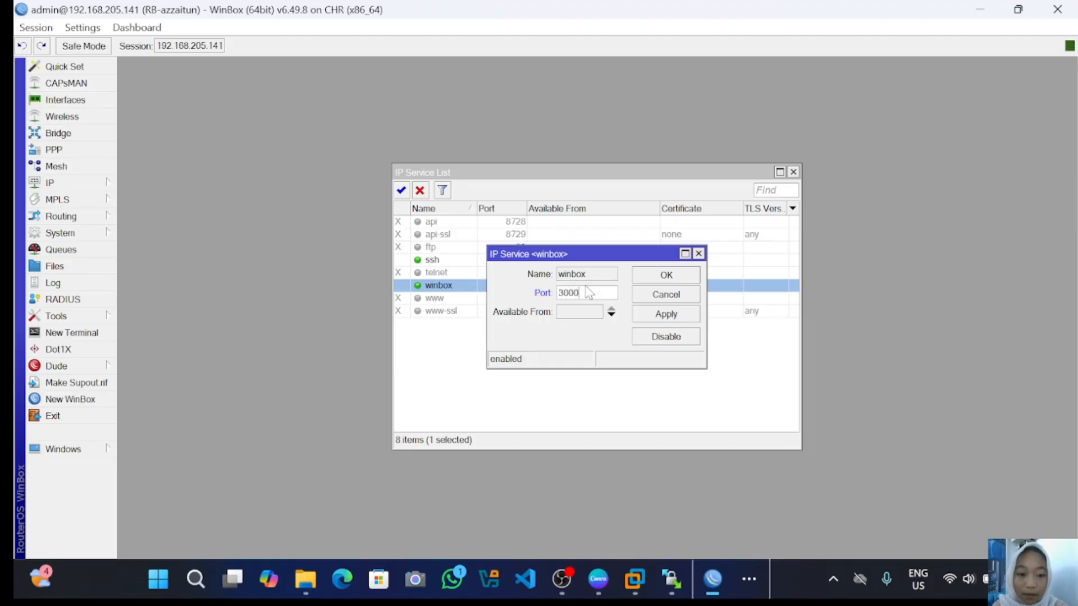
{"action": "left_click", "coordinate": [642, 312]}
{"action": "left_click", "coordinate": [661, 276]}
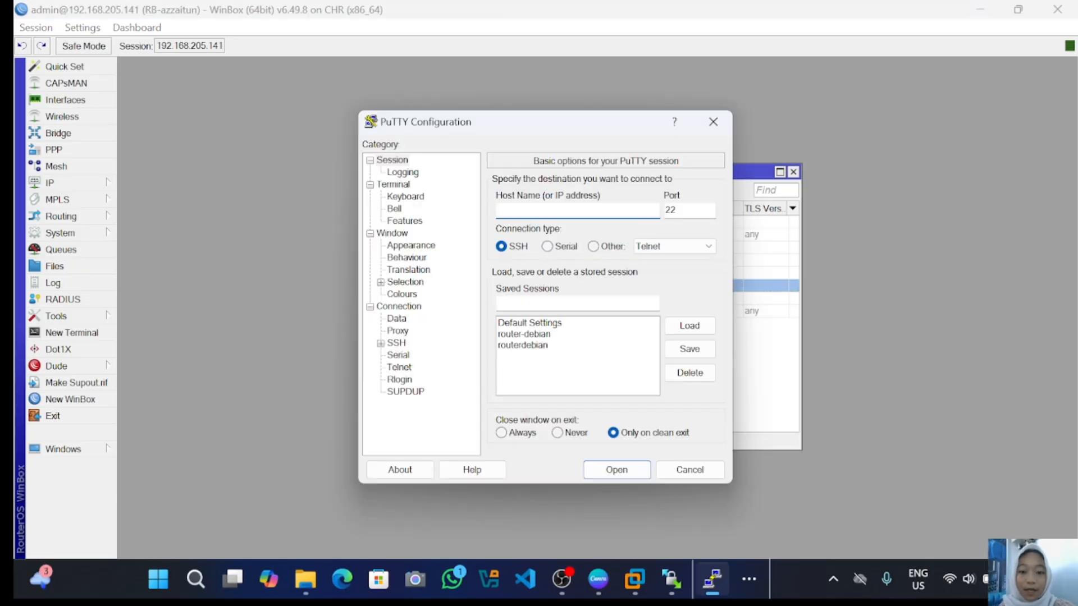
- SSH with PuTTY to 192.168.205.141 port 9022, accept the host key, and log in as admin
{"action": "type", "text": "1"}
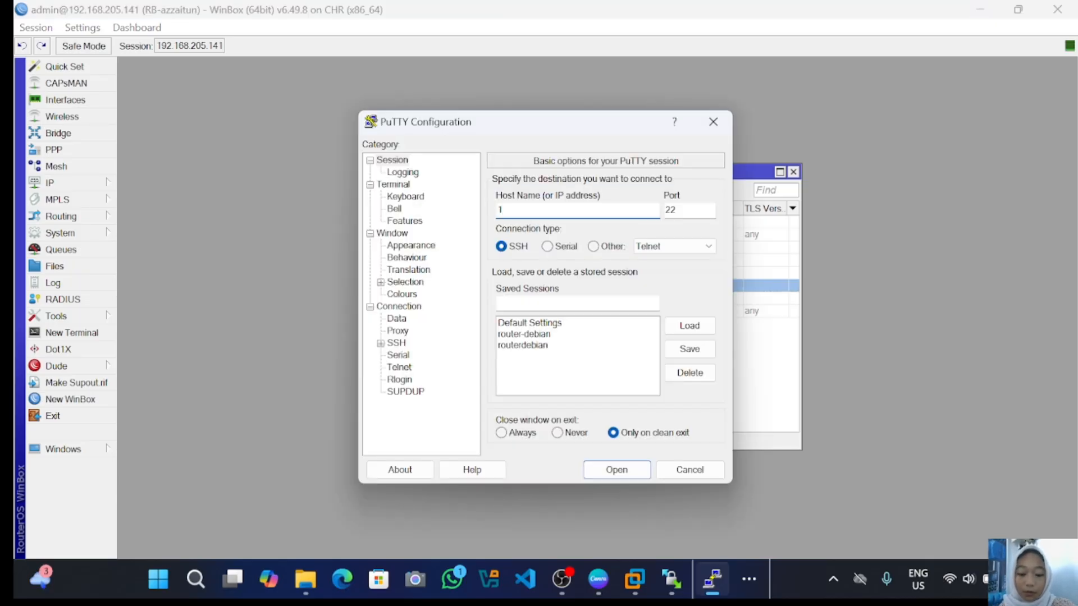
{"action": "type", "text": "92.168"}
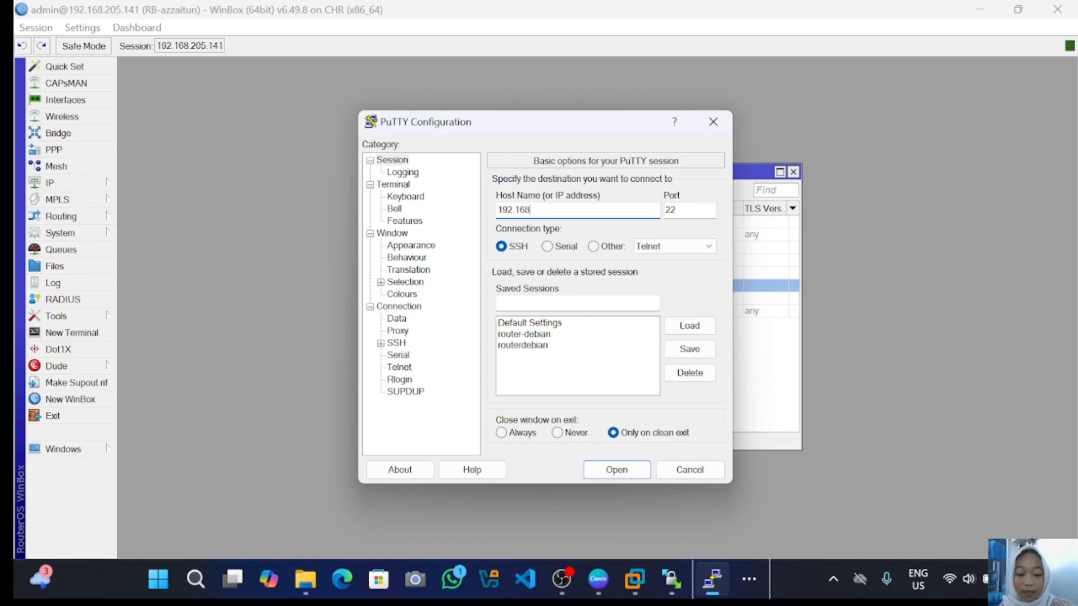
{"action": "type", "text": ".20"}
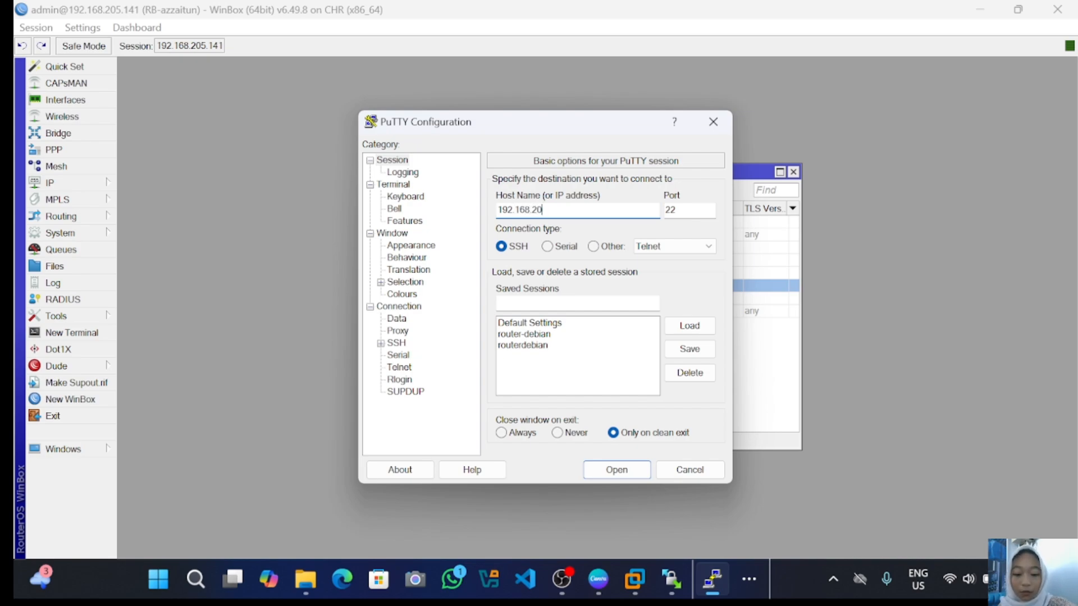
{"action": "type", "text": "5.1"}
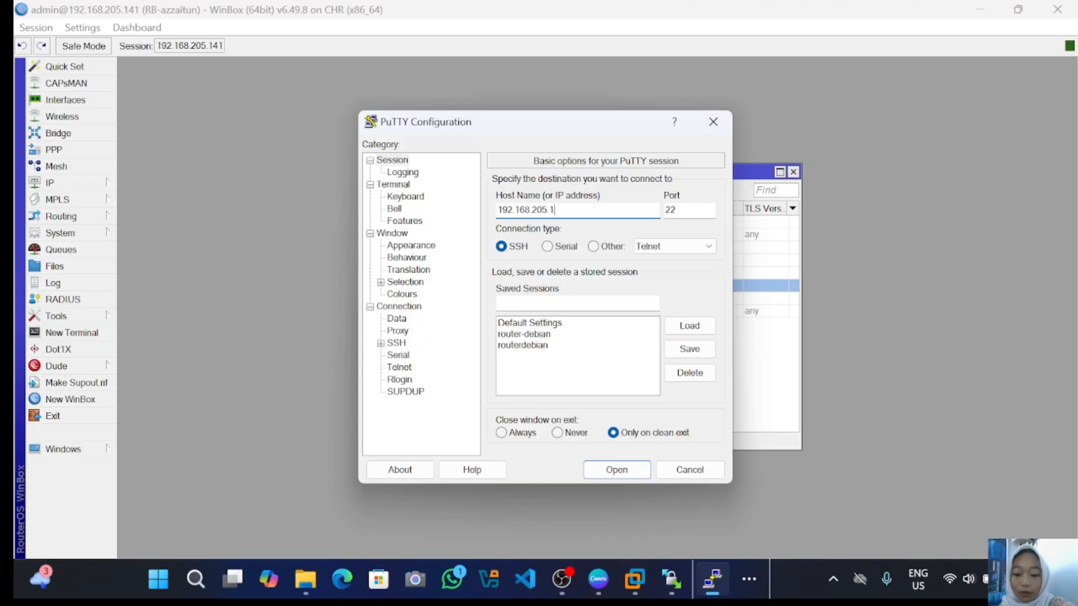
{"action": "type", "text": "41"}
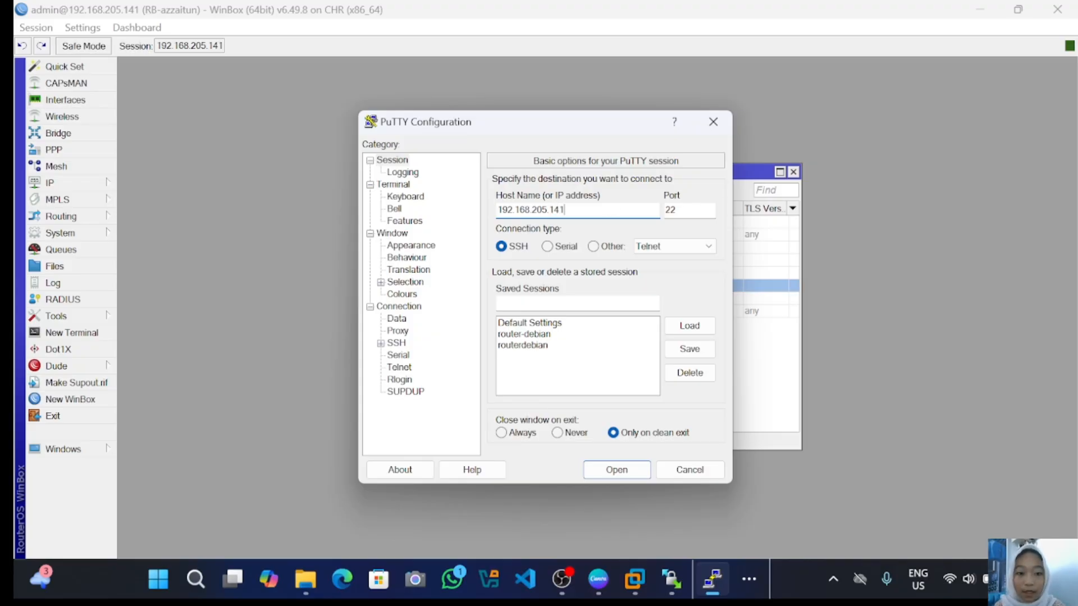
{"action": "left_click", "coordinate": [665, 210]}
{"action": "type", "text": "90"}
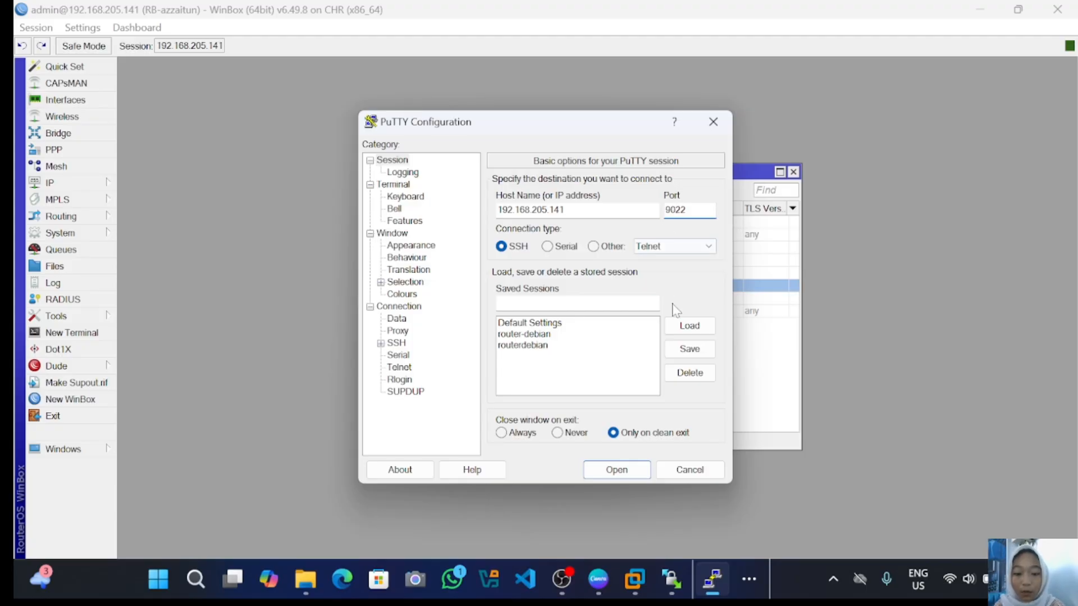
{"action": "left_click", "coordinate": [627, 472]}
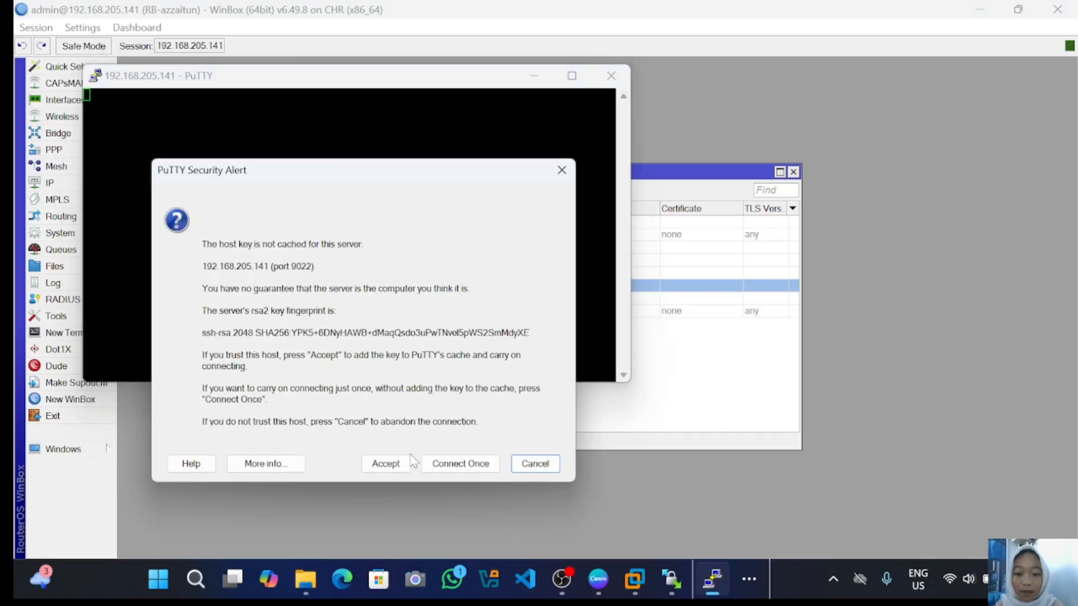
{"action": "left_click", "coordinate": [384, 463]}
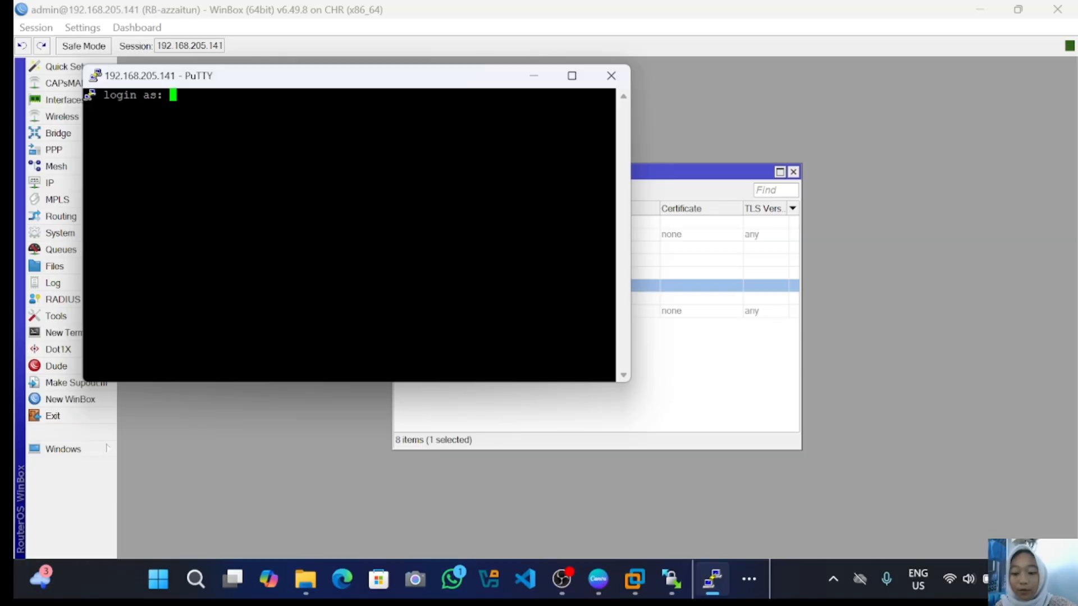
{"action": "type", "text": "admin"}
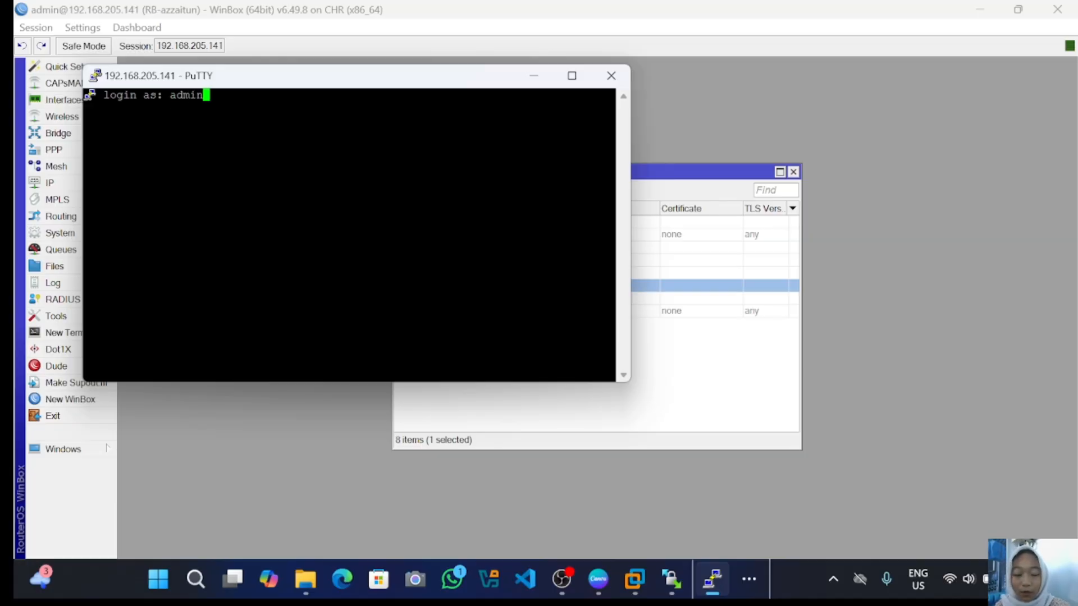
{"action": "key", "text": "Return"}
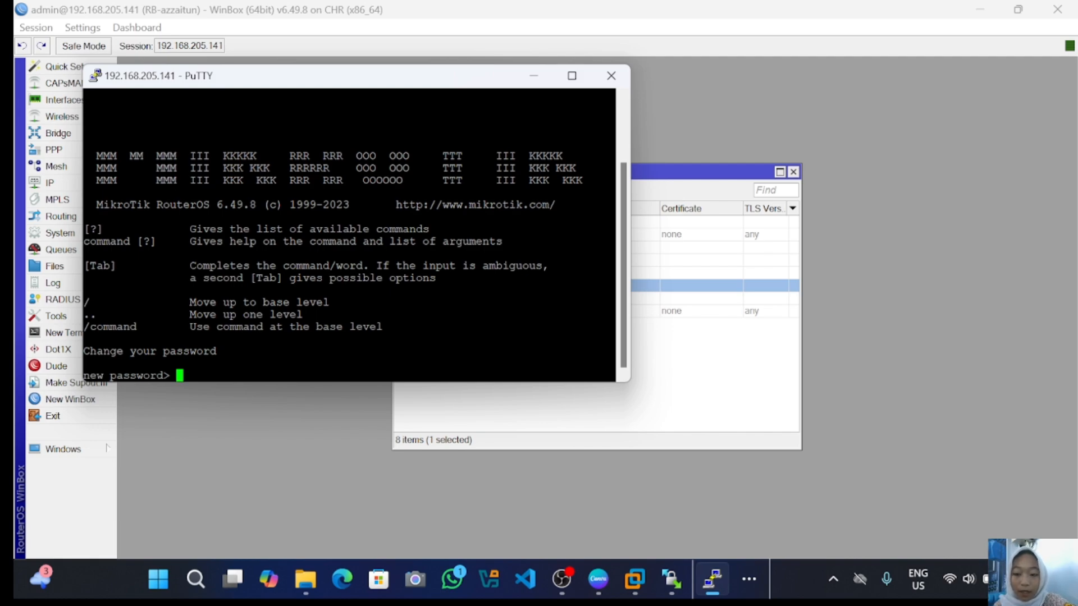
{"action": "key", "text": "Return"}
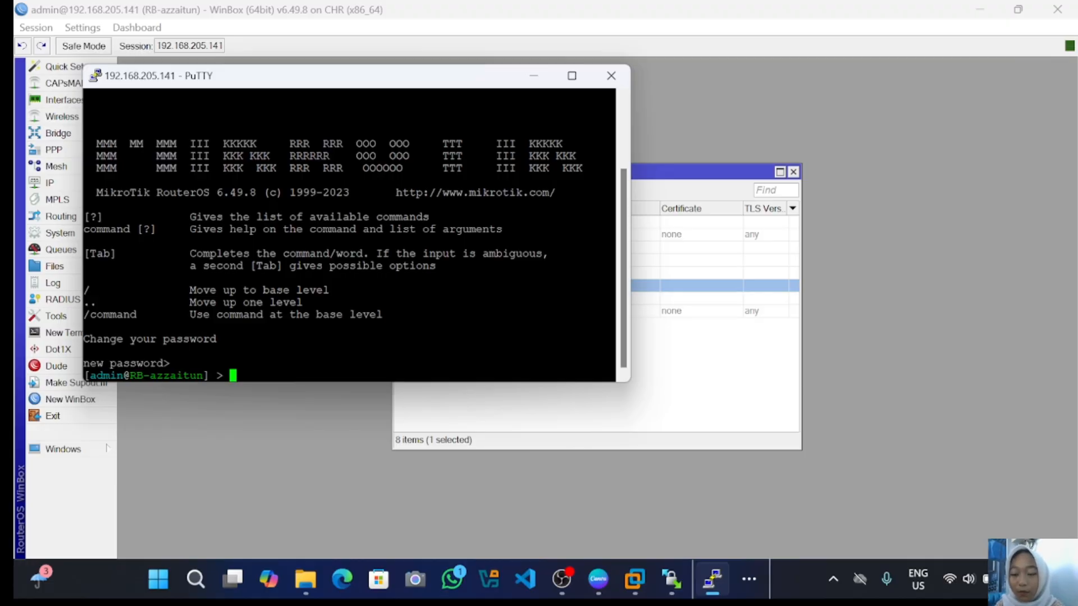
- Minimize PuTTY, connect a new WinBox to 192.168.205.141:3000, and dismiss the password-change prompt
{"action": "left_click", "coordinate": [534, 75]}
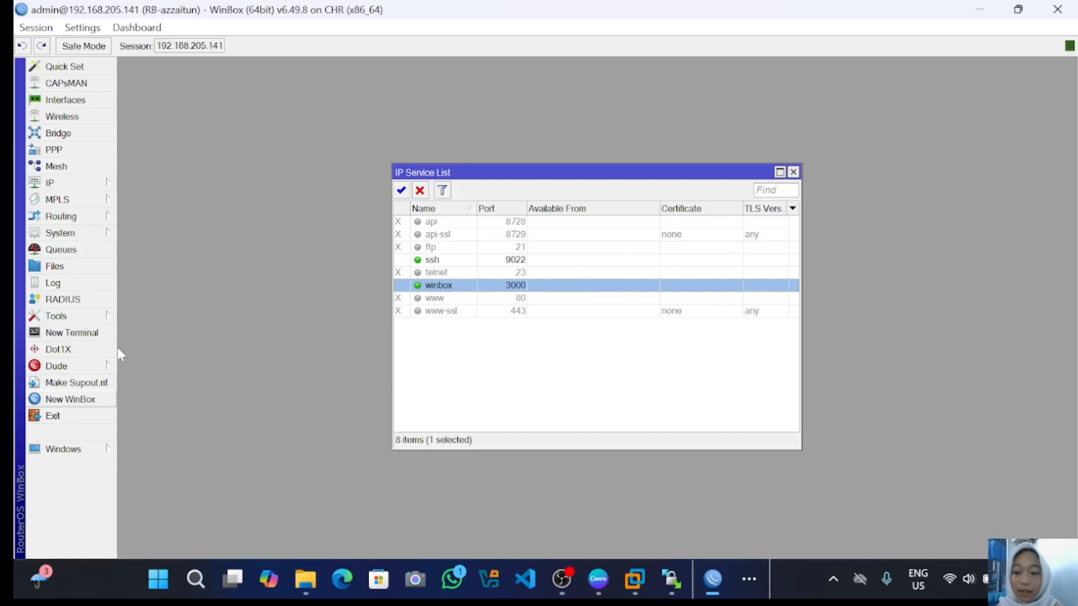
{"action": "left_click", "coordinate": [84, 399]}
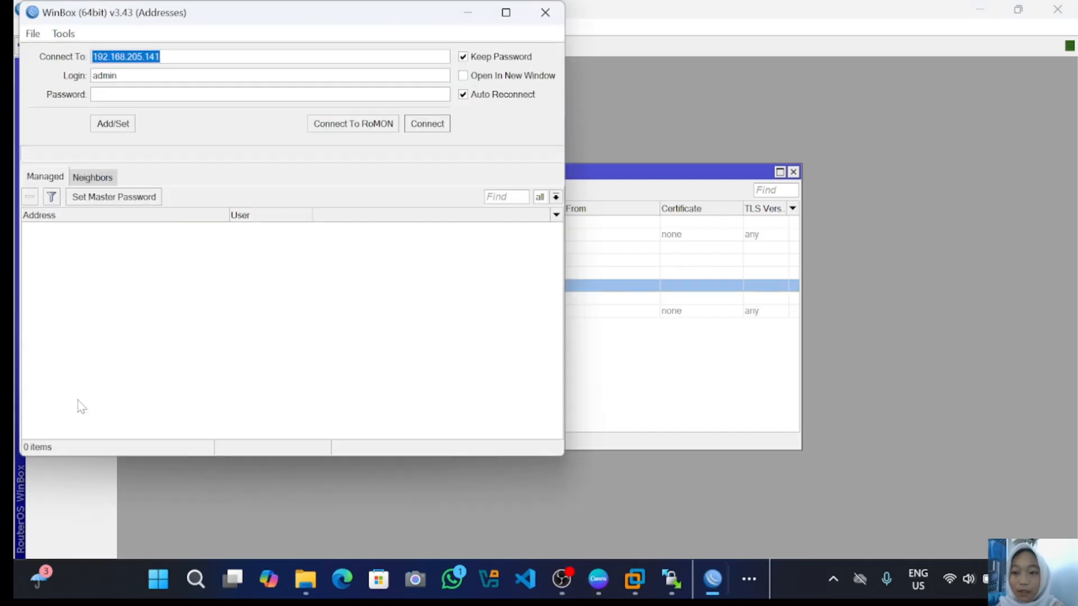
{"action": "left_click", "coordinate": [167, 57]}
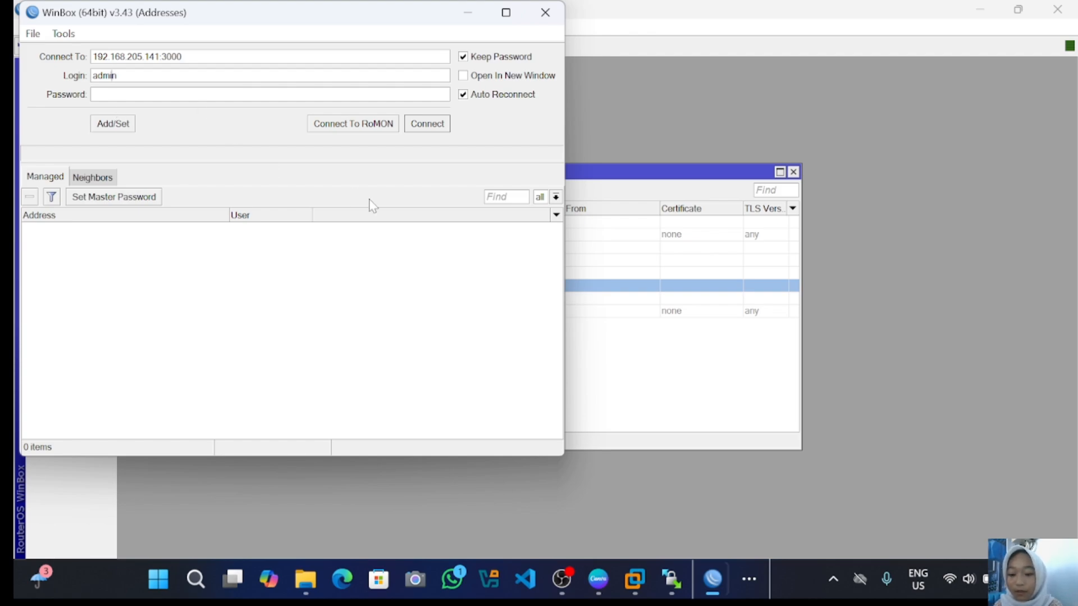
{"action": "left_click", "coordinate": [420, 133]}
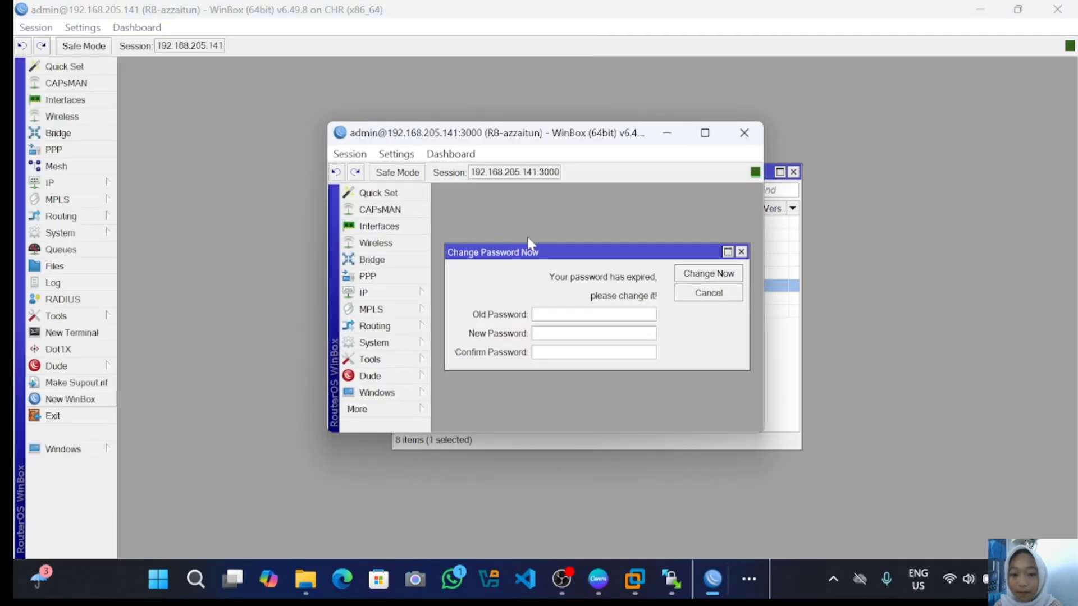
{"action": "left_click", "coordinate": [705, 133]}
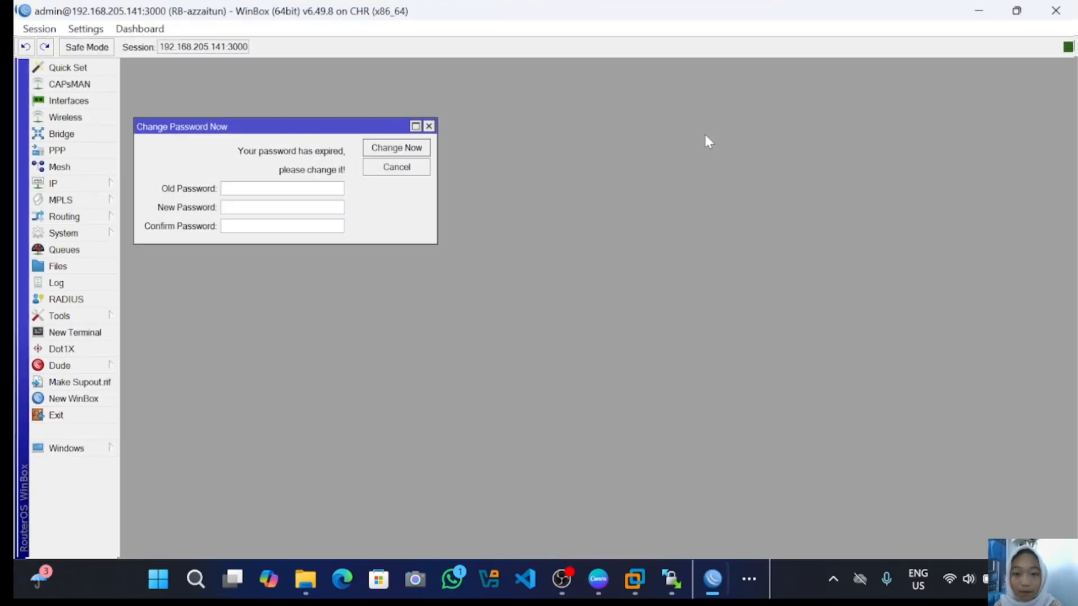
{"action": "left_click", "coordinate": [427, 125]}
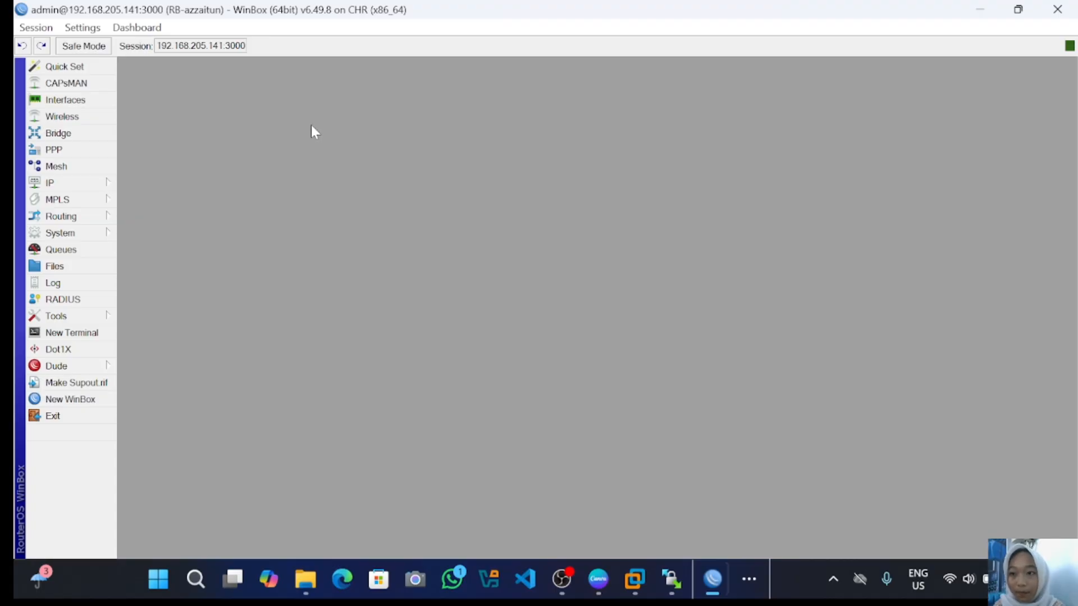
- In IP Services, change the ssh port from 9022 back to 22
{"action": "left_click", "coordinate": [98, 183]}
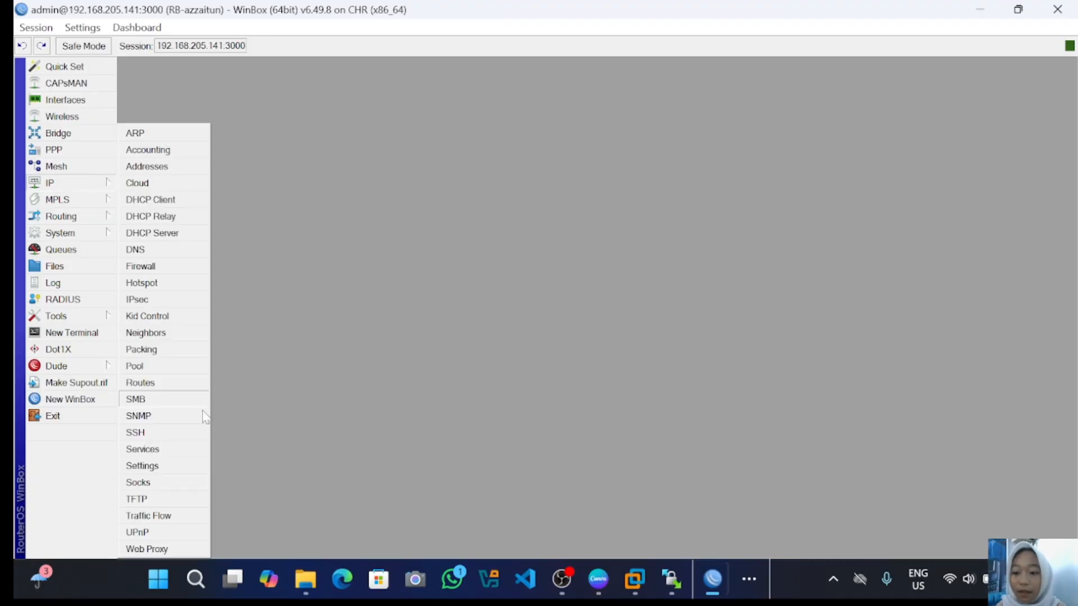
{"action": "left_click", "coordinate": [186, 449]}
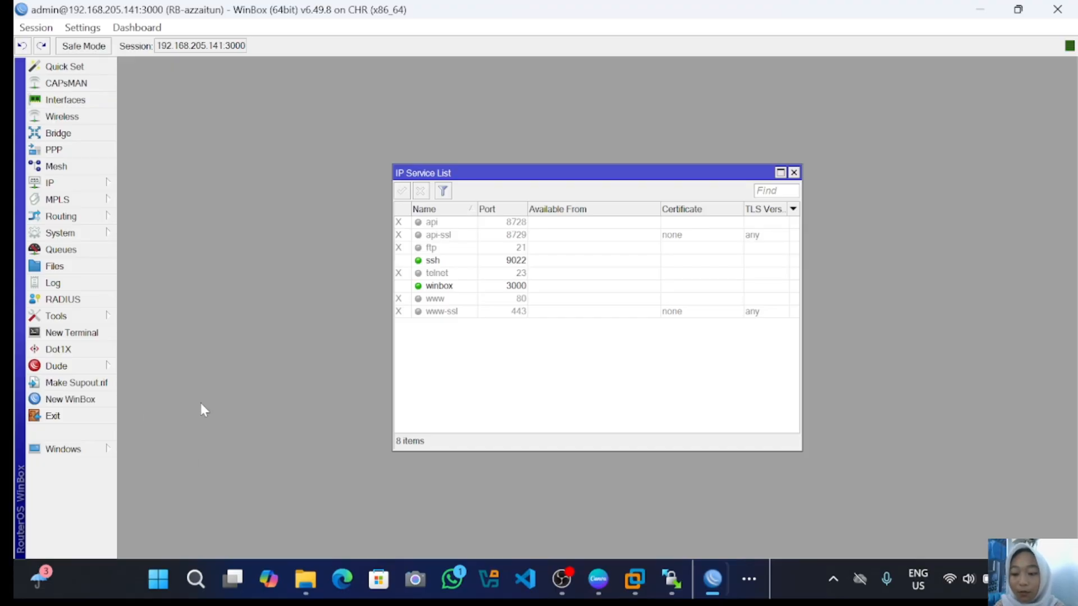
{"action": "left_click", "coordinate": [496, 261]}
{"action": "double_click", "coordinate": [496, 261]}
{"action": "left_click", "coordinate": [568, 293]}
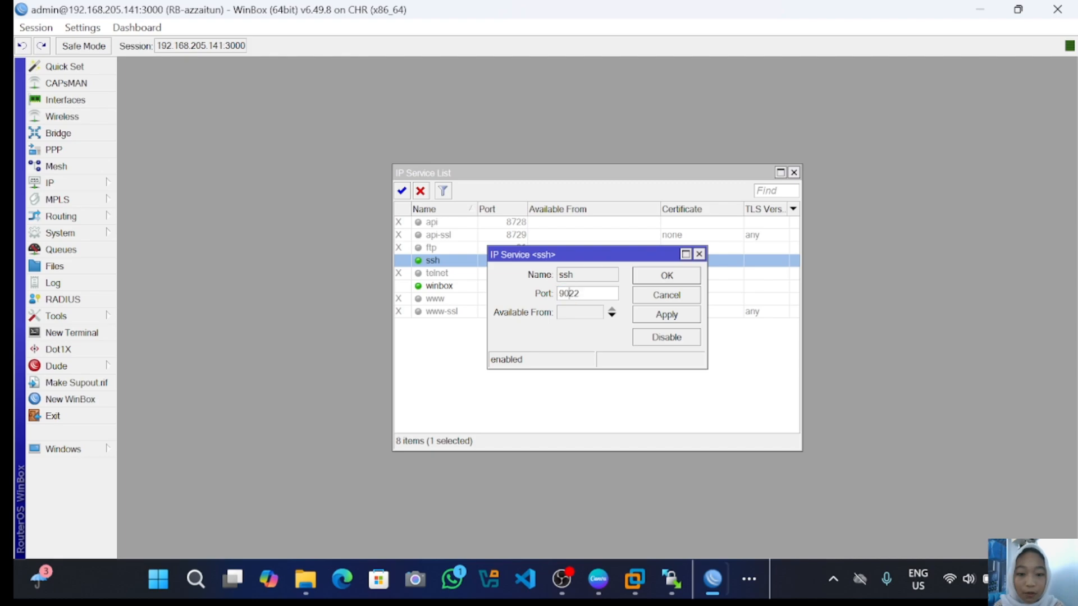
{"action": "key", "text": "BackSpace"}
{"action": "key", "text": "BackSpace"}
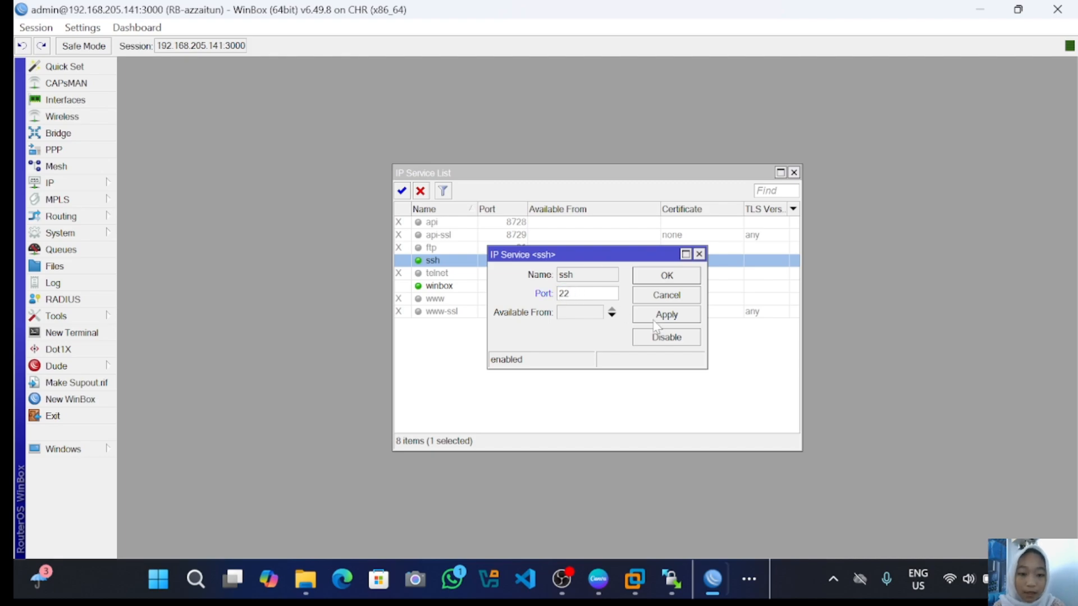
{"action": "left_click", "coordinate": [665, 315]}
{"action": "left_click", "coordinate": [666, 275]}
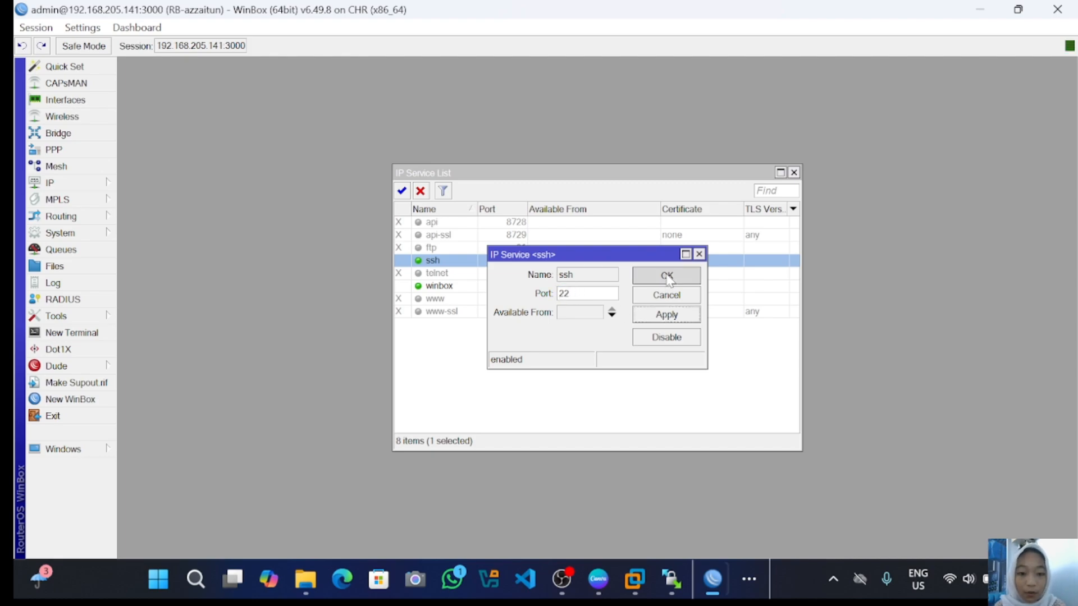
- Set the winbox service port back to 8291 and close the service list
{"action": "double_click", "coordinate": [518, 287]}
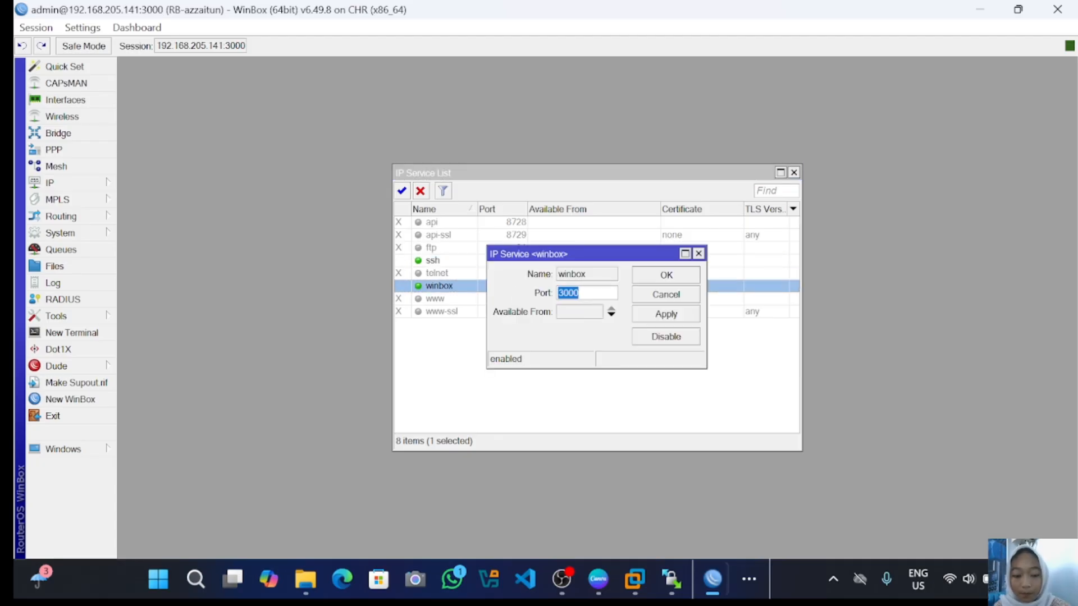
{"action": "key", "text": "BackSpace"}
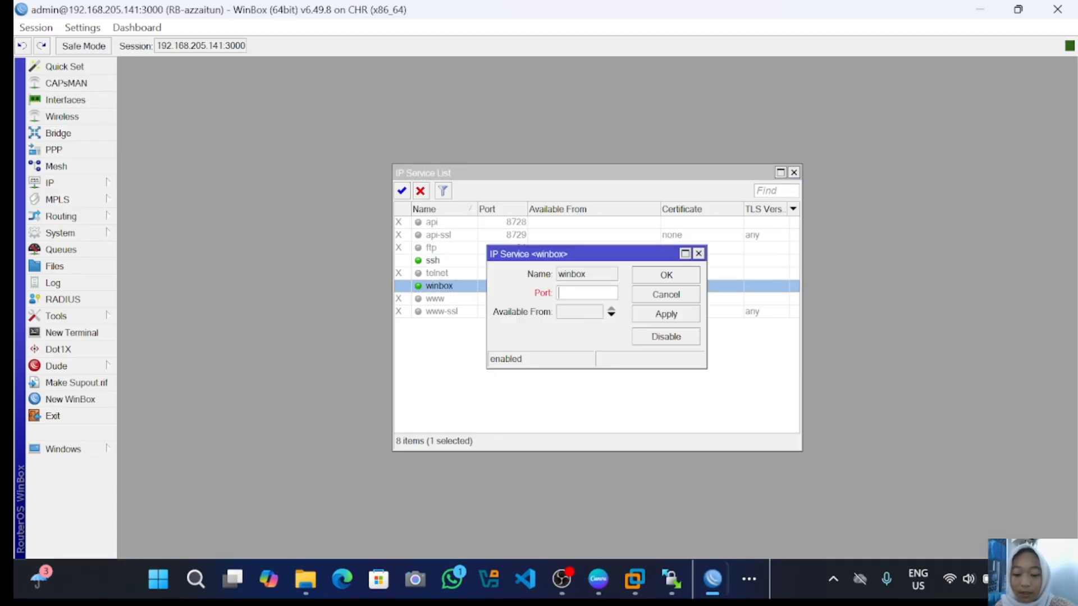
{"action": "type", "text": "82"}
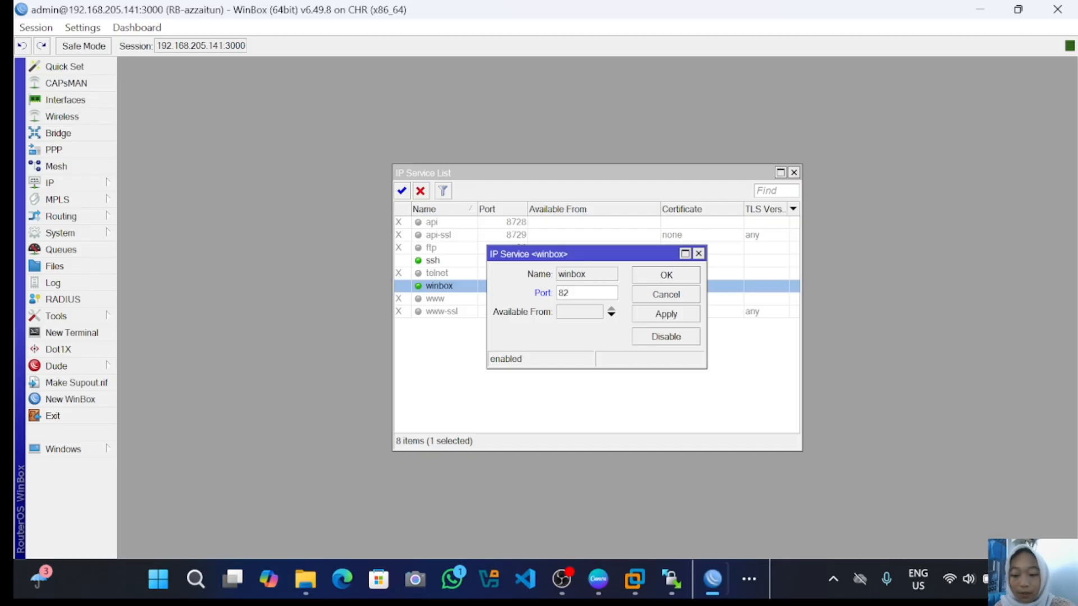
{"action": "type", "text": "91"}
{"action": "left_click", "coordinate": [651, 317]}
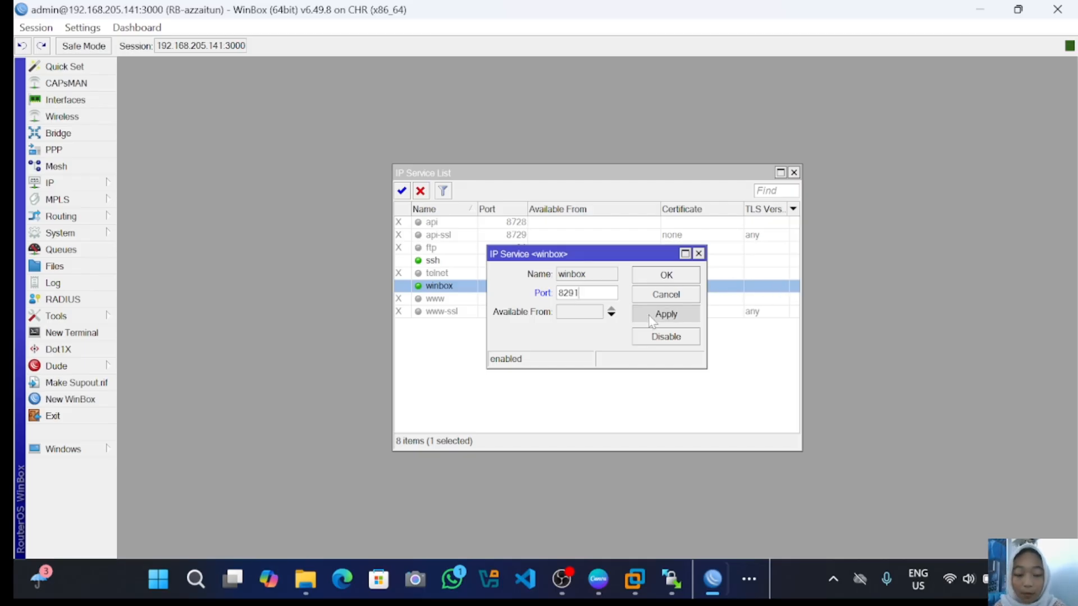
{"action": "left_click", "coordinate": [660, 276]}
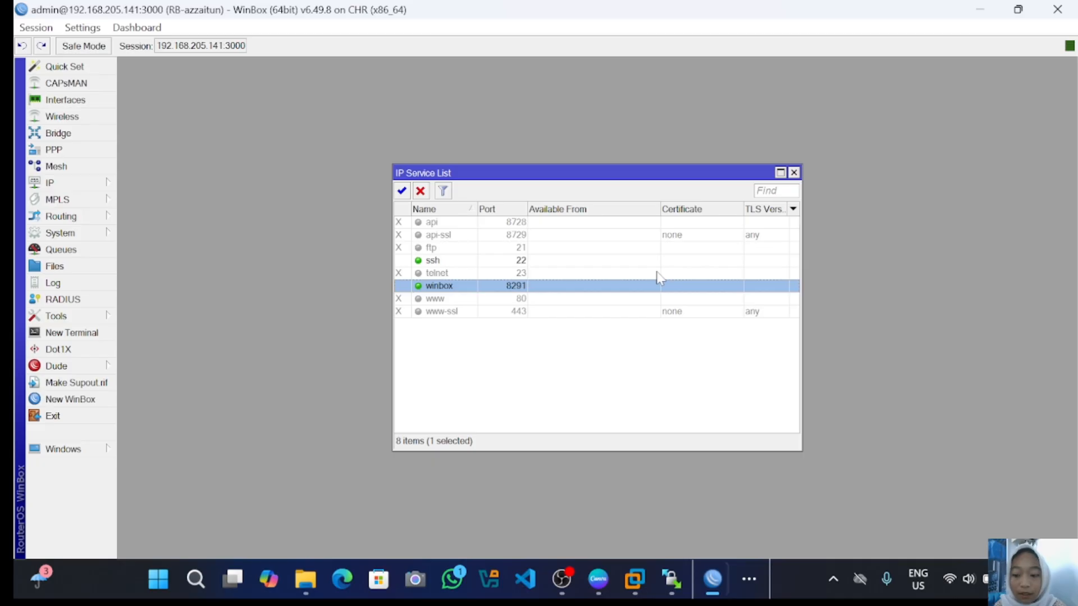
{"action": "left_click", "coordinate": [794, 172]}
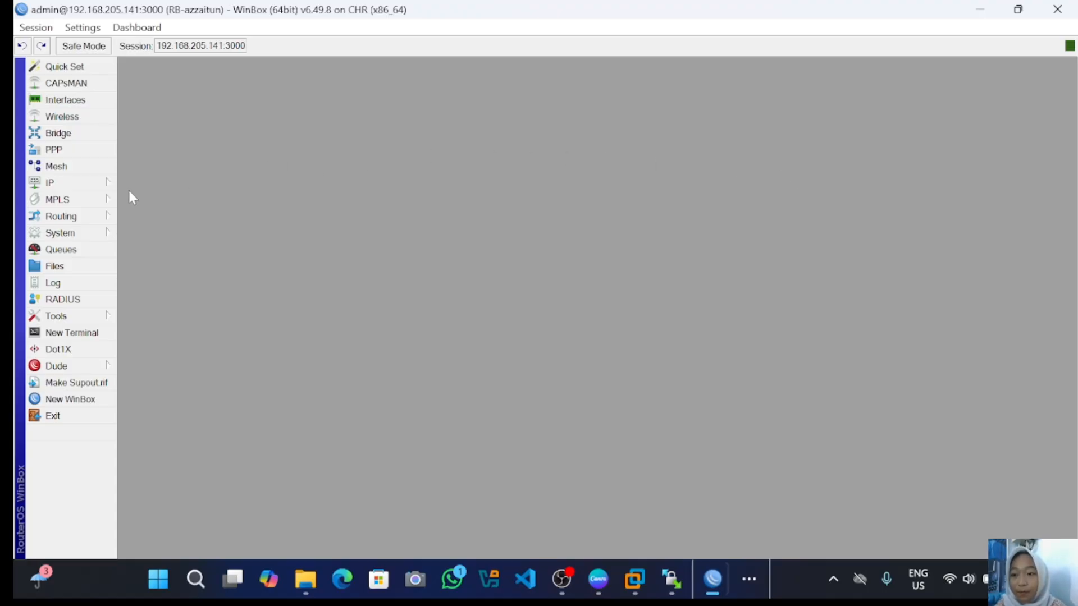
- Open System > Users and review the available user groups
{"action": "left_click", "coordinate": [86, 232]}
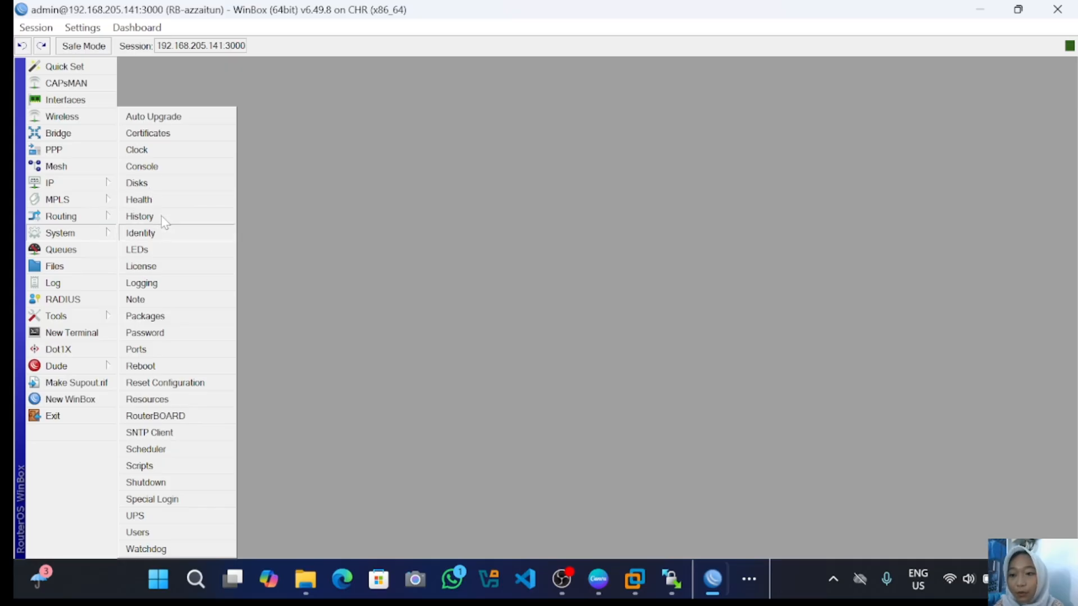
{"action": "left_click", "coordinate": [165, 532]}
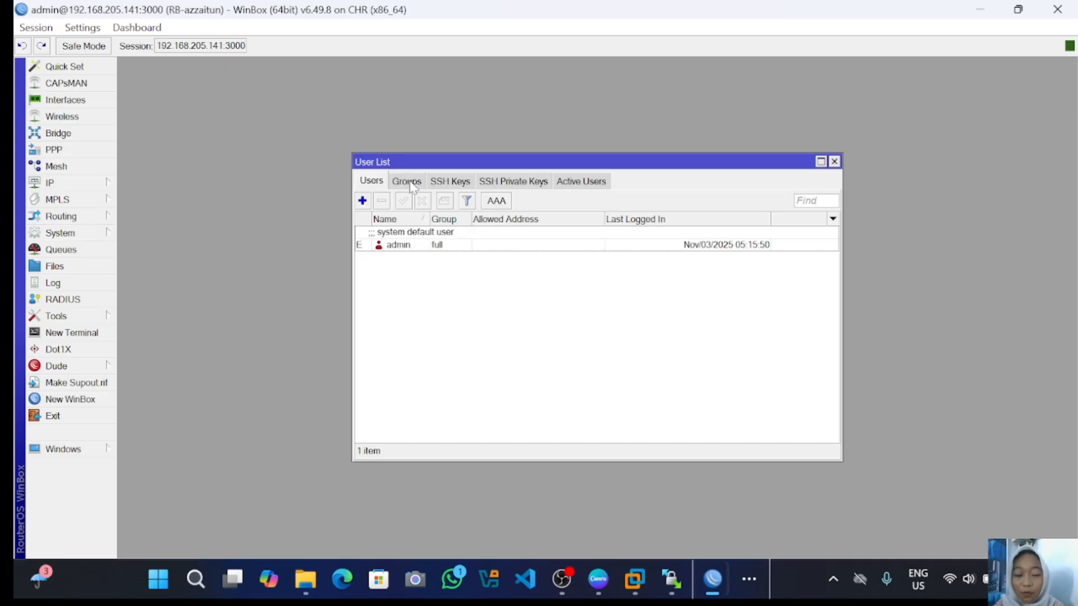
{"action": "left_click", "coordinate": [407, 182]}
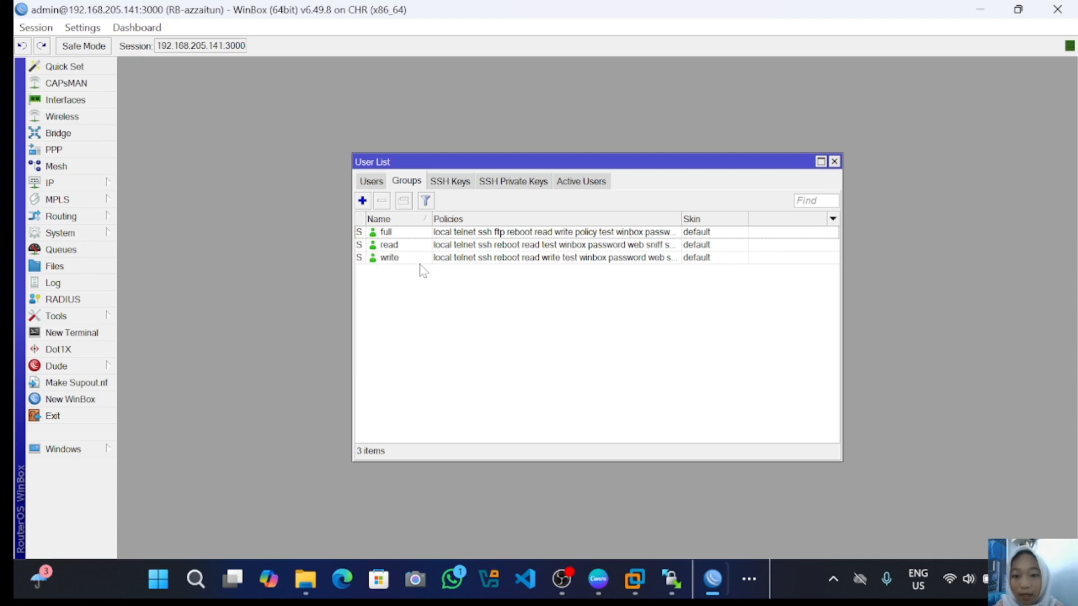
{"action": "left_click", "coordinate": [380, 182]}
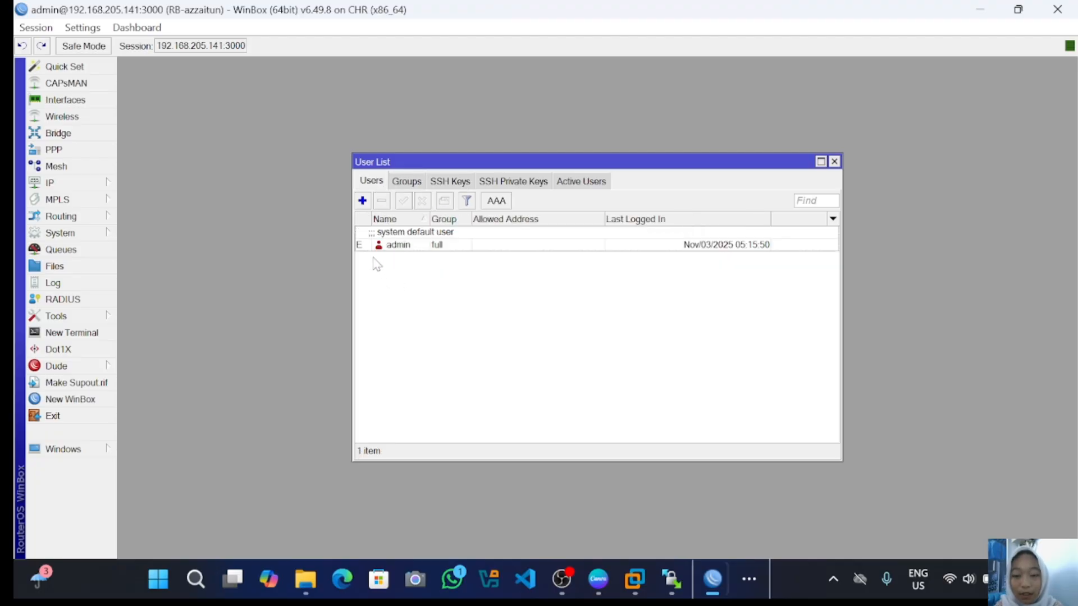
- Add a new user in the full group with a password and confirmation
{"action": "left_click", "coordinate": [362, 201]}
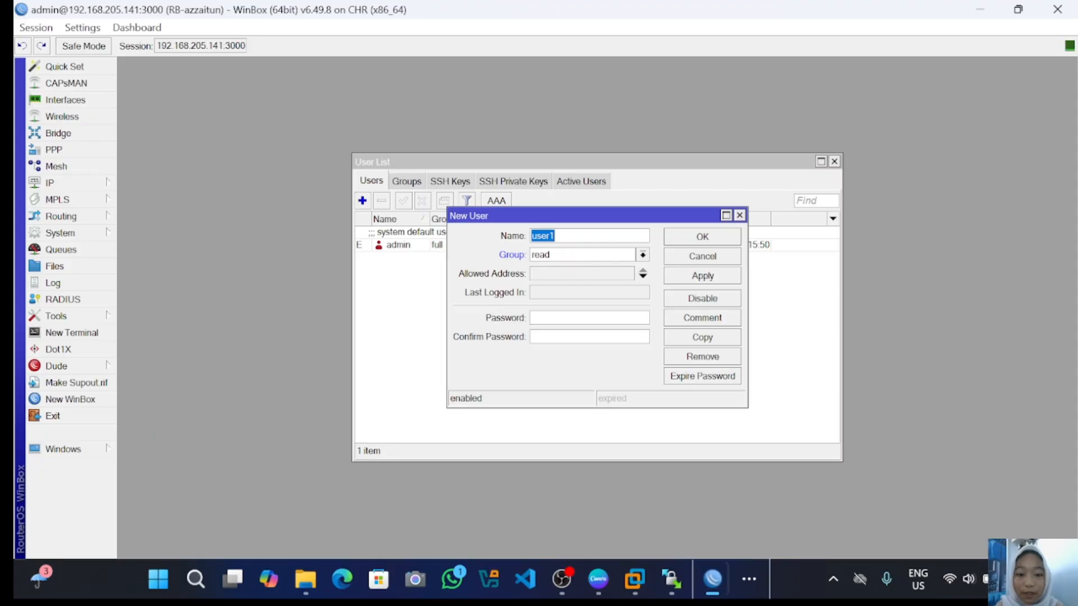
{"action": "key", "text": "End"}
{"action": "key", "text": "BackSpace"}
{"action": "key", "text": "BackSpace"}
{"action": "key", "text": "BackSpace"}
{"action": "key", "text": "BackSpace"}
{"action": "key", "text": "BackSpace"}
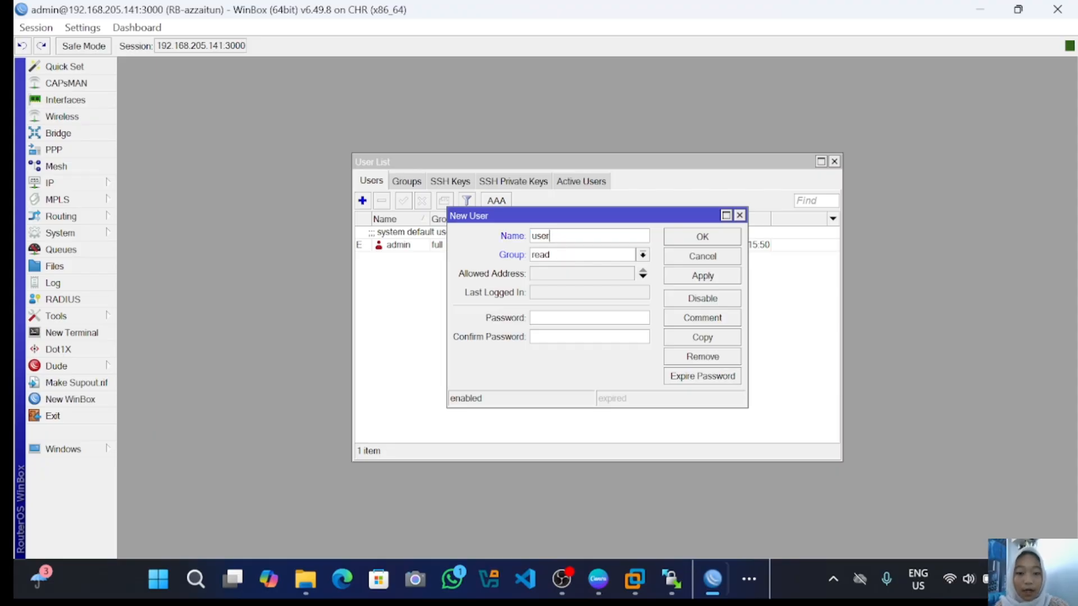
{"action": "type", "text": "azza"}
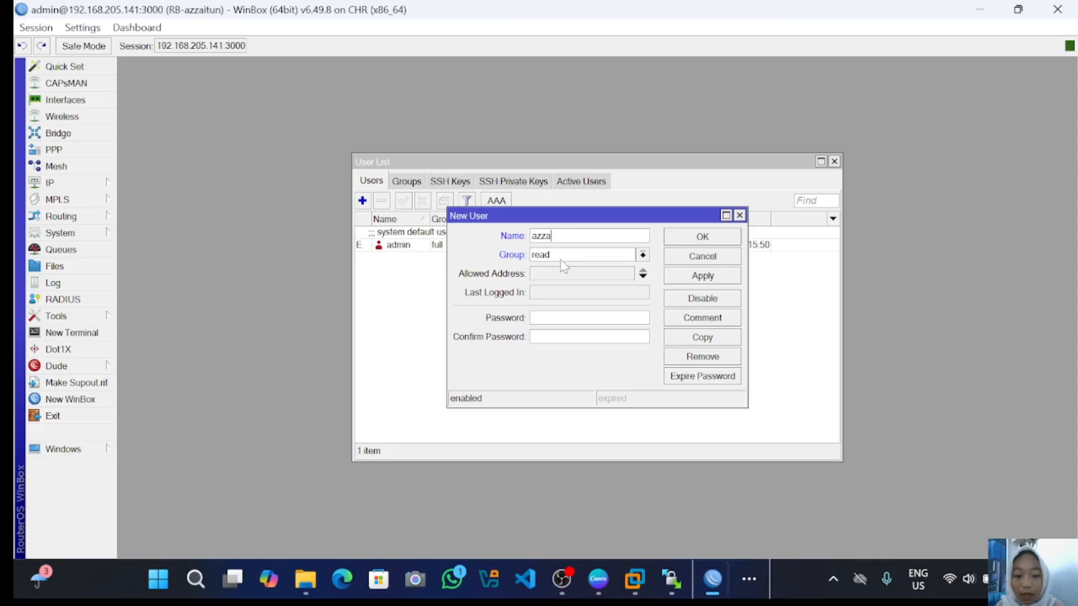
{"action": "left_click", "coordinate": [621, 254]}
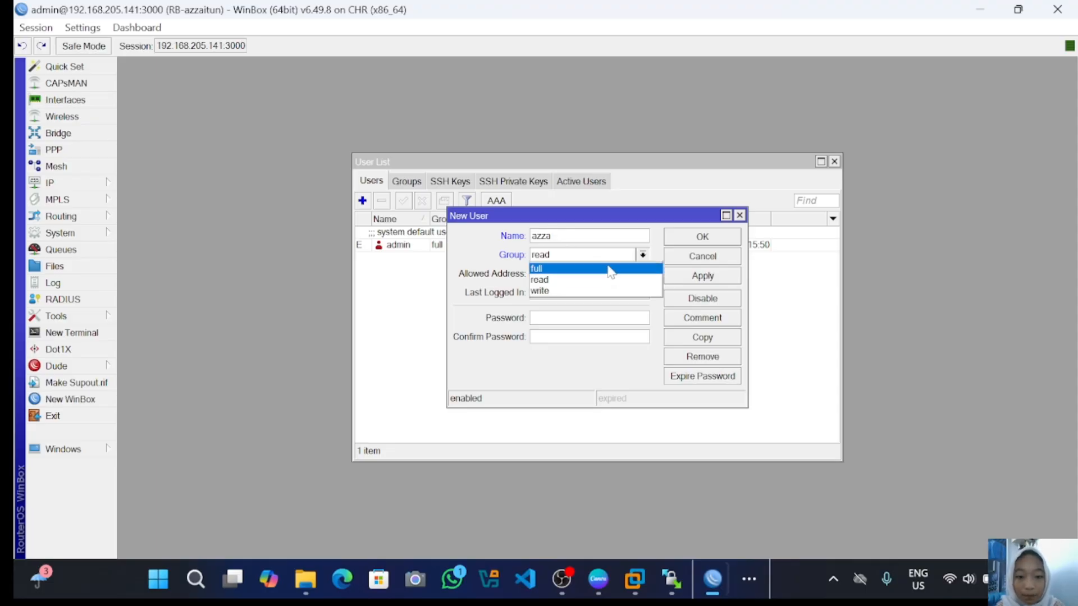
{"action": "left_click", "coordinate": [608, 267]}
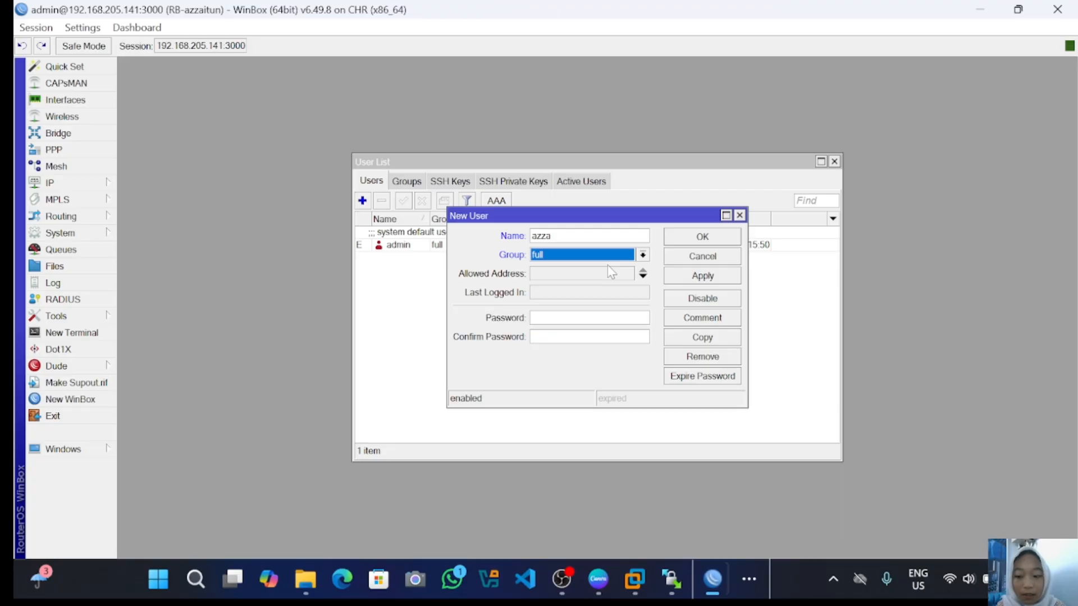
{"action": "left_click", "coordinate": [556, 318]}
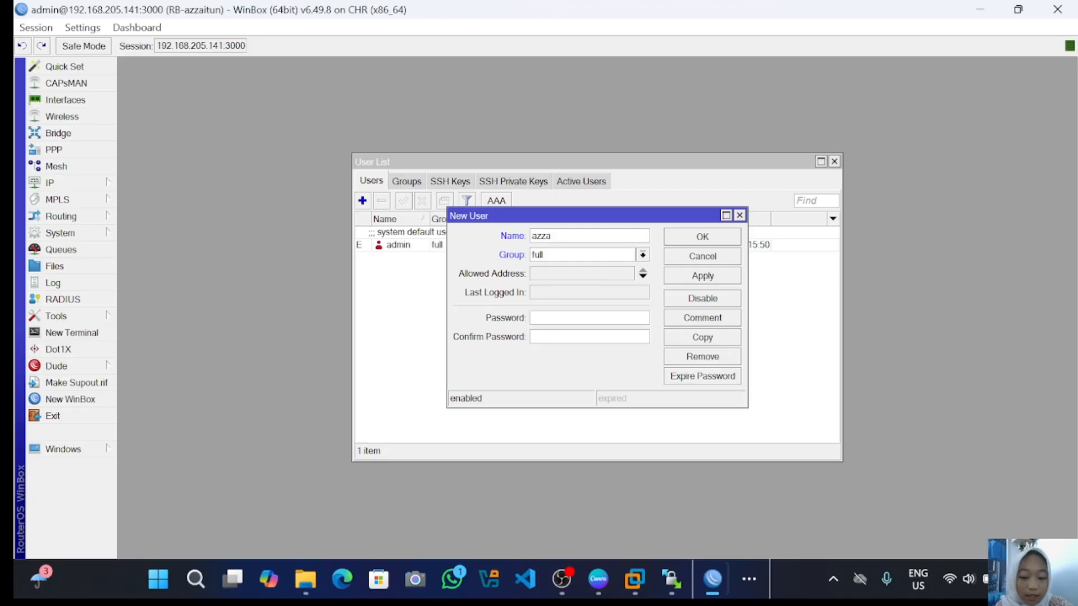
{"action": "type", "text": "***"}
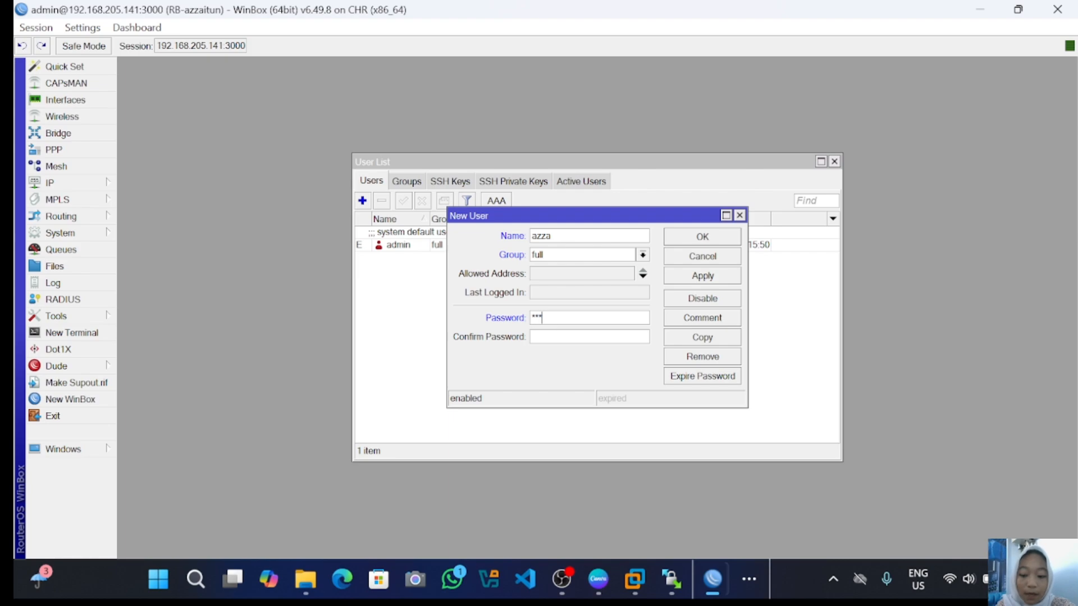
{"action": "type", "text": "**"}
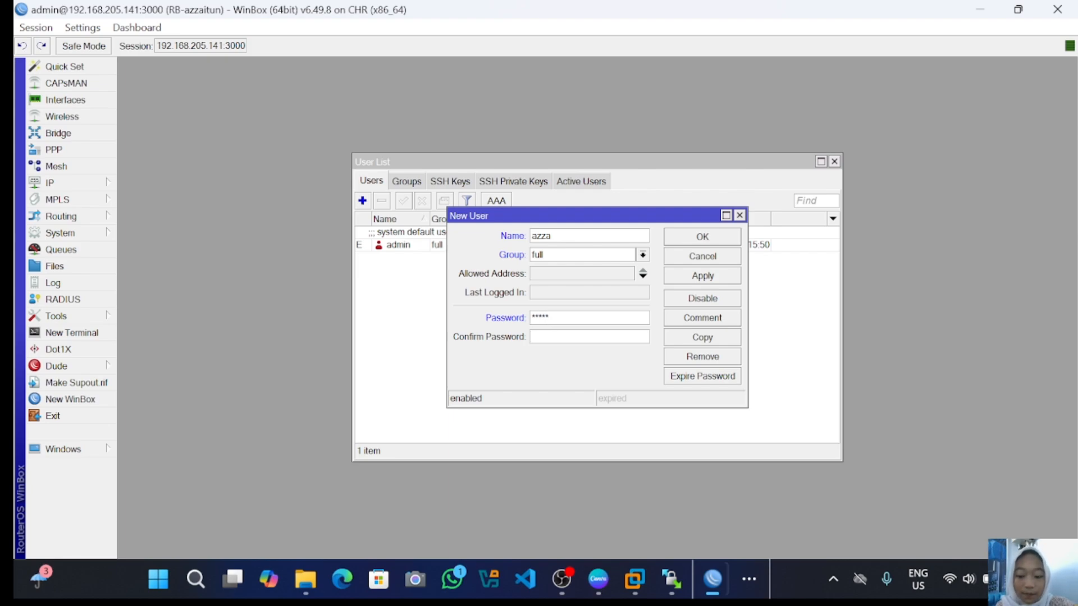
{"action": "key", "text": "Tab"}
{"action": "type", "text": "*****"}
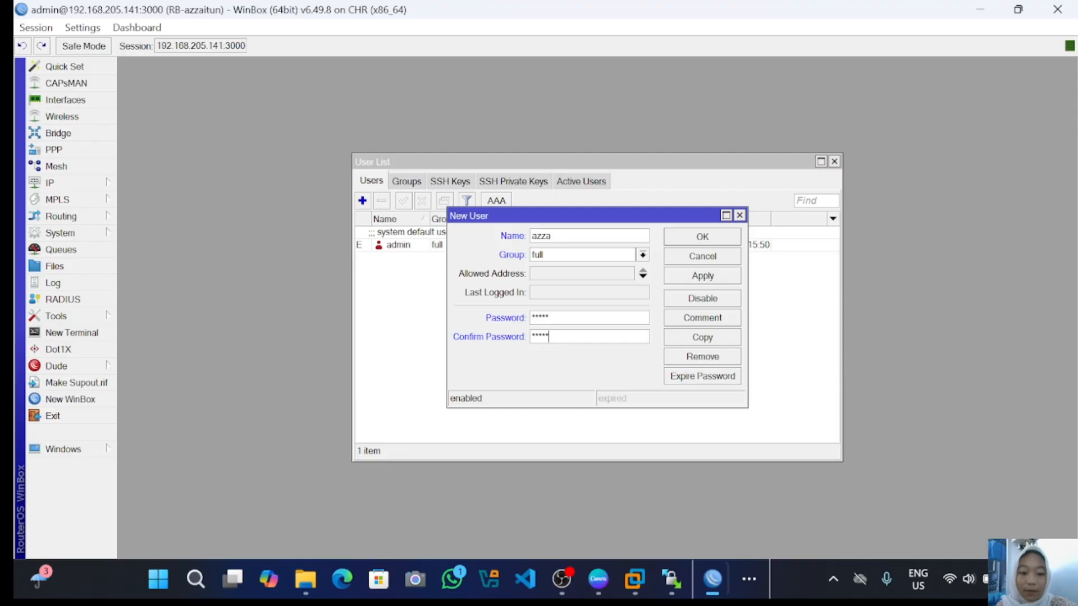
{"action": "left_click", "coordinate": [712, 277]}
{"action": "left_click", "coordinate": [710, 239]}
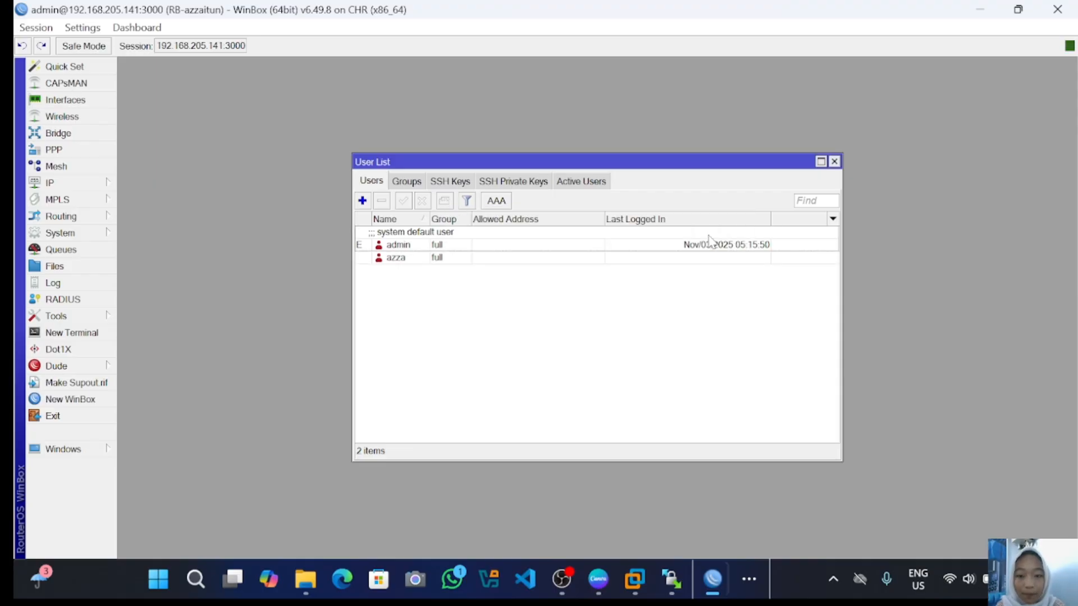
- Disable the default admin account and close the User List
{"action": "left_click", "coordinate": [382, 258]}
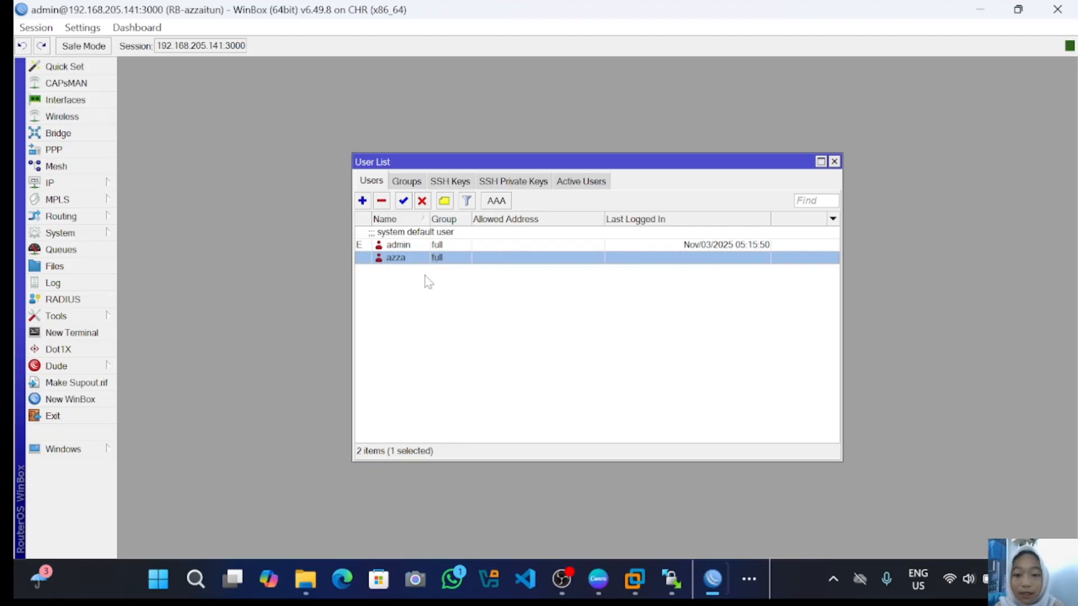
{"action": "left_click", "coordinate": [373, 247]}
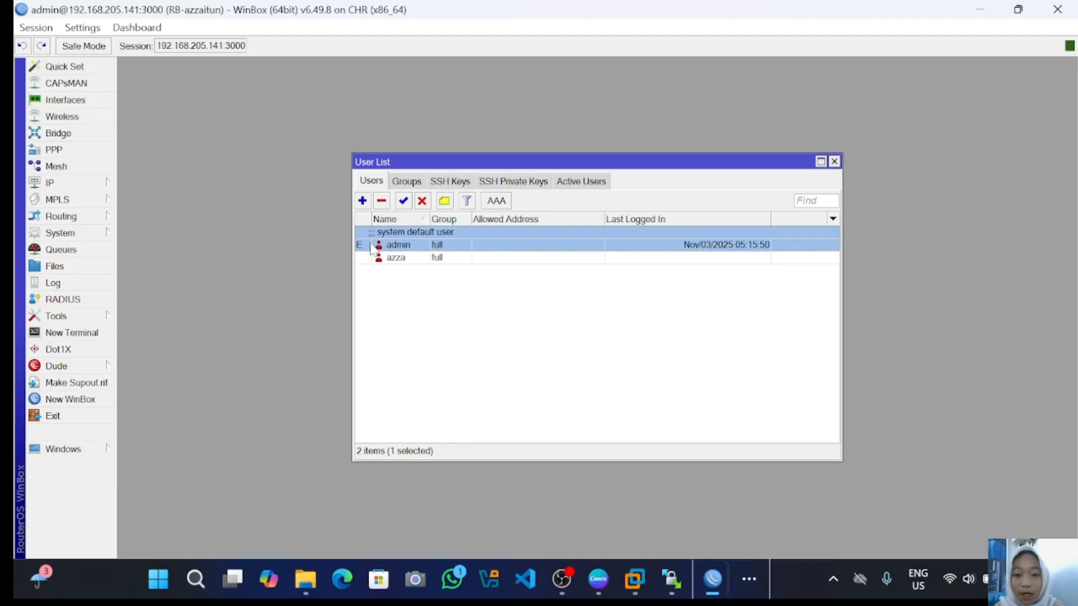
{"action": "left_click", "coordinate": [424, 202]}
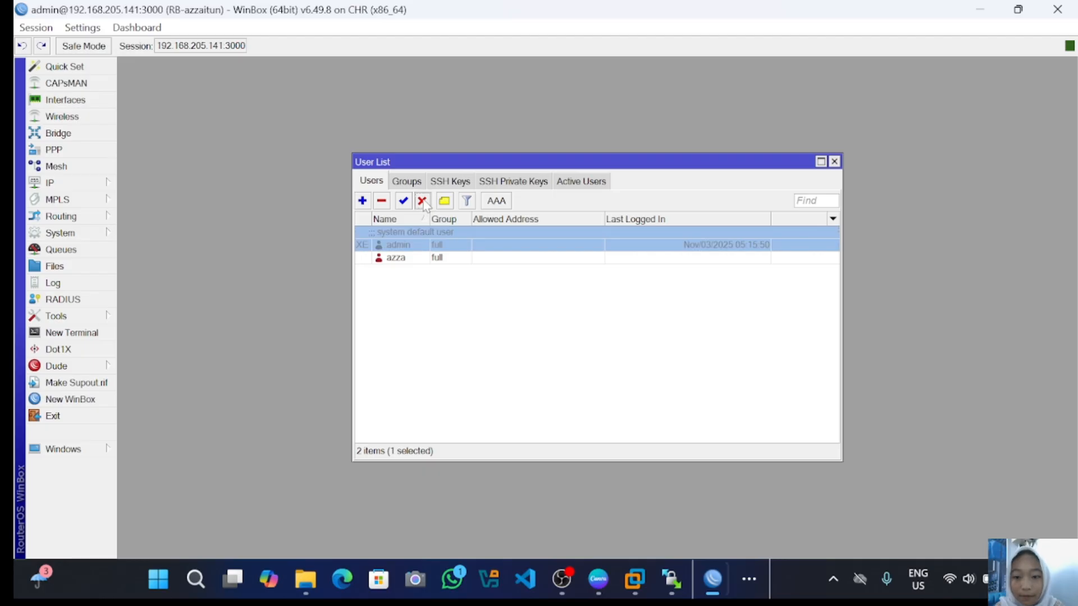
{"action": "left_click", "coordinate": [834, 162]}
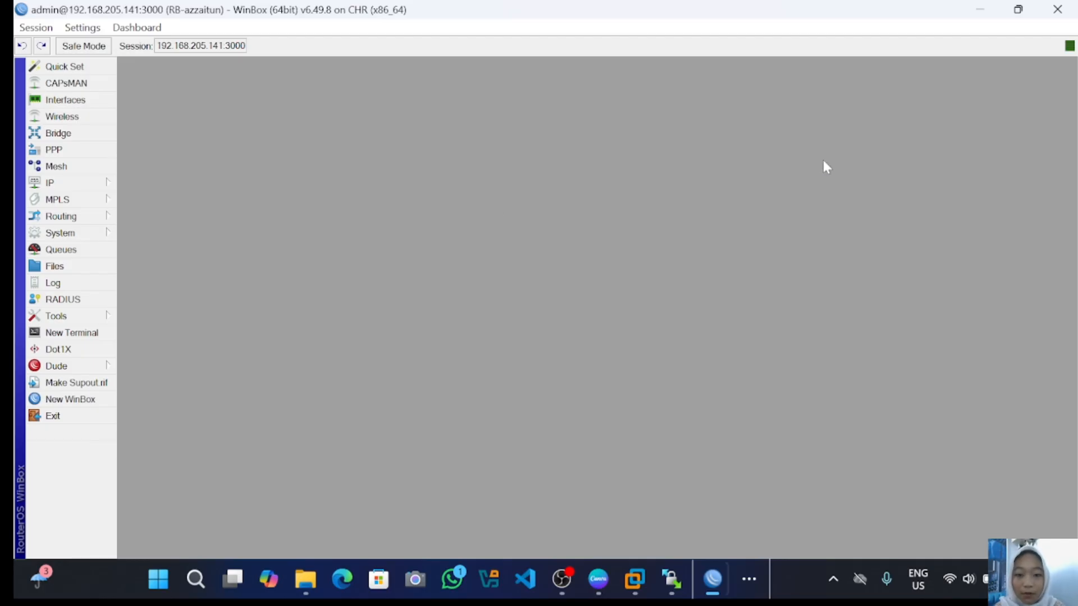
- Connect a new WinBox to 192.168.205.141 without the :3000 port, using the new user's credentials
{"action": "left_click", "coordinate": [90, 400]}
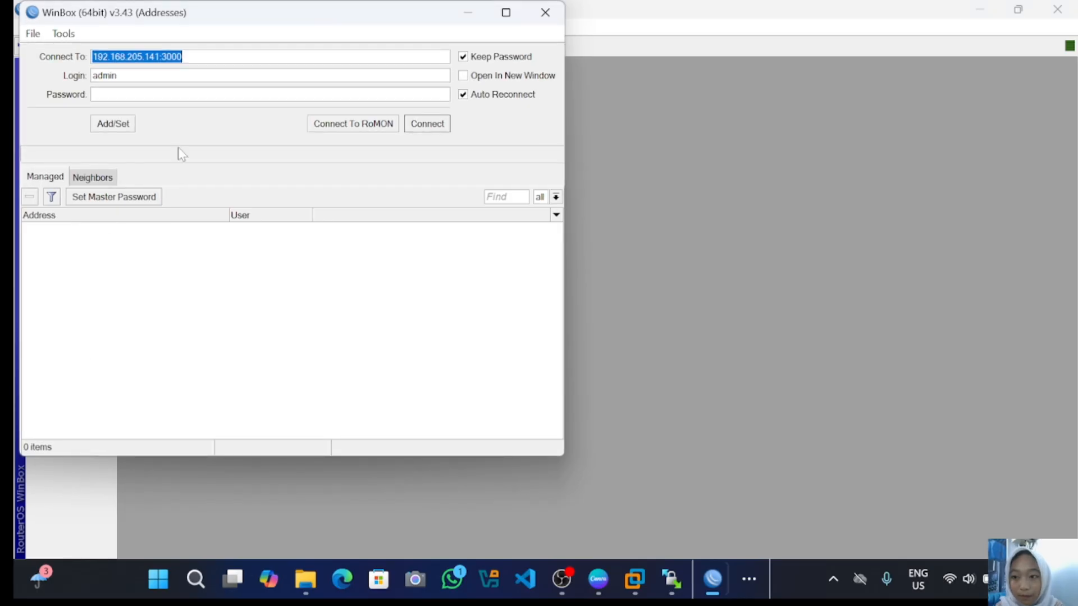
{"action": "left_click", "coordinate": [183, 57]}
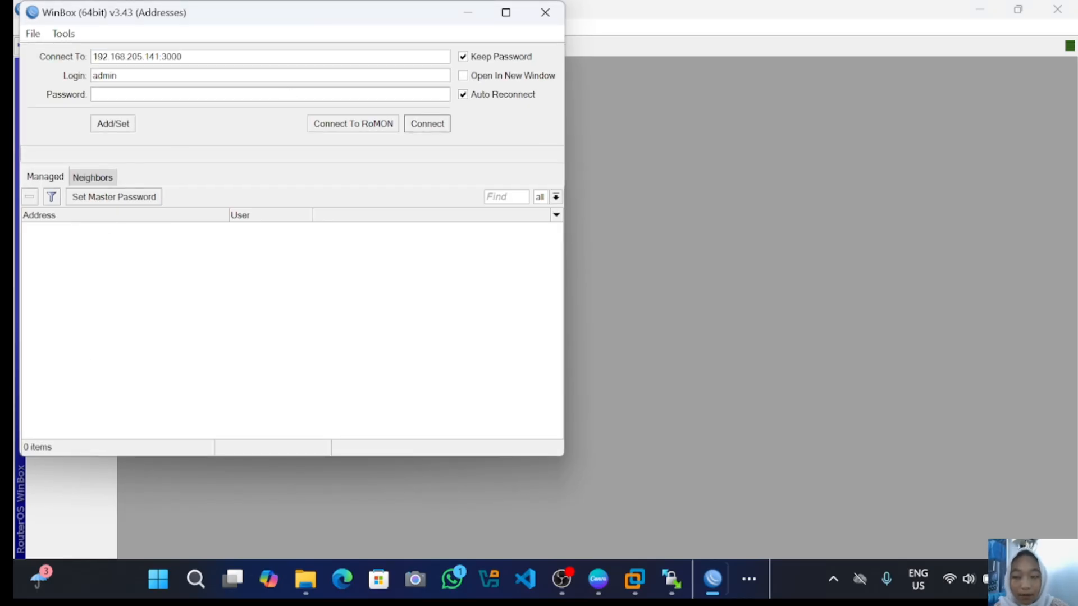
{"action": "key", "text": "BackSpace"}
{"action": "key", "text": "BackSpace"}
{"action": "key", "text": "BackSpace"}
{"action": "key", "text": "BackSpace"}
{"action": "key", "text": "BackSpace"}
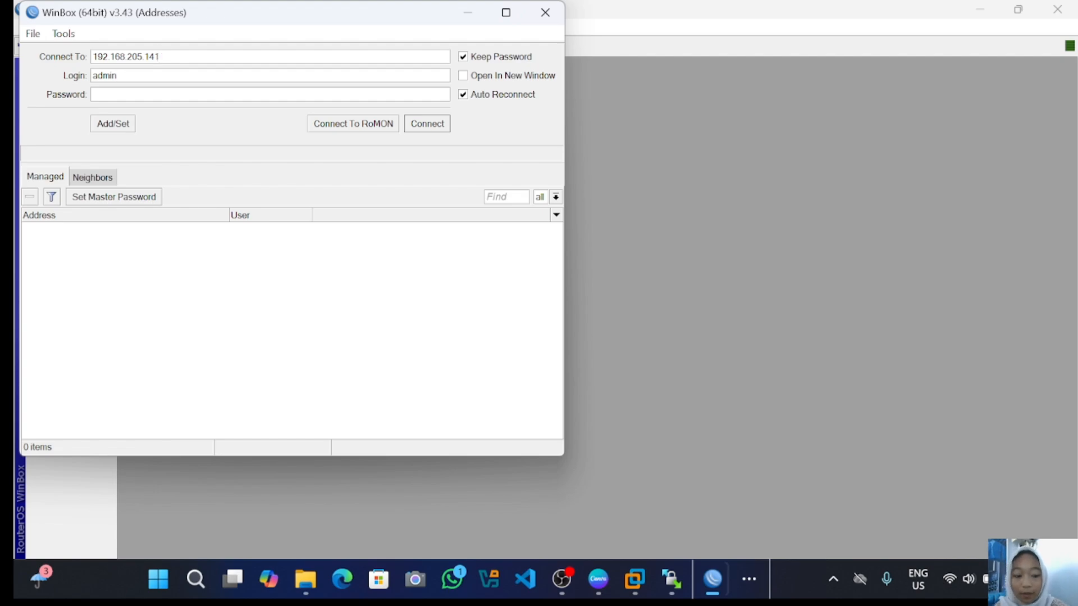
{"action": "key", "text": "BackSpace"}
{"action": "key", "text": "BackSpace"}
{"action": "key", "text": "BackSpace"}
{"action": "key", "text": "BackSpace"}
{"action": "key", "text": "BackSpace"}
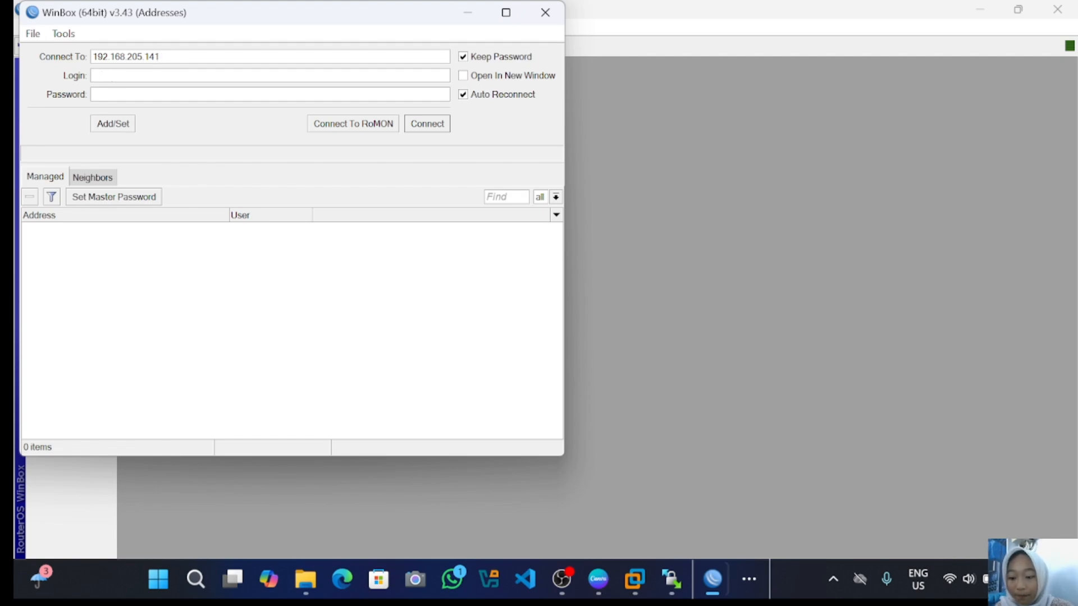
{"action": "type", "text": "azza"}
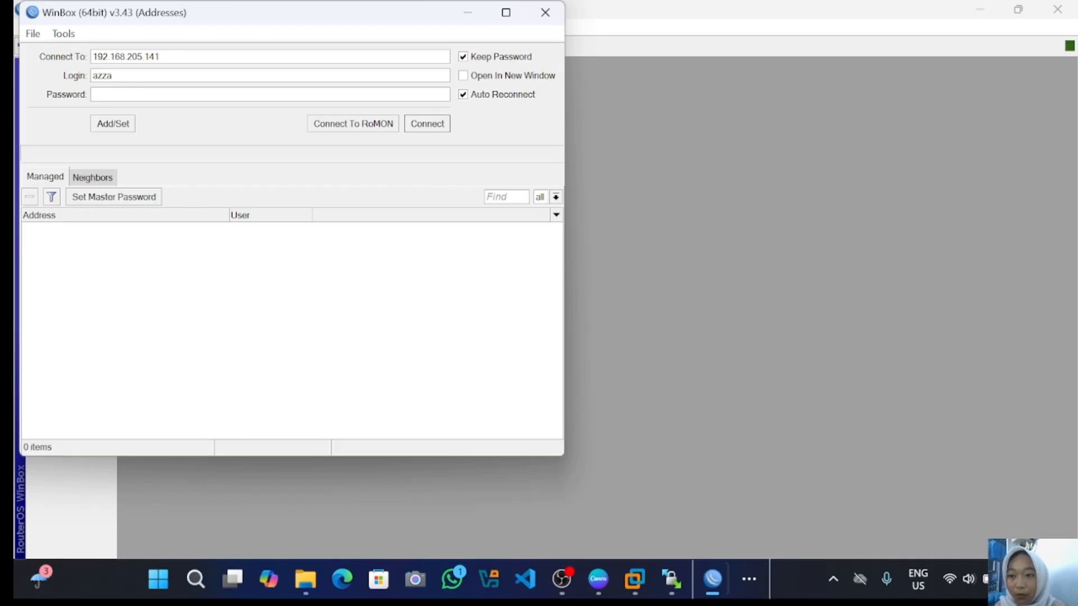
{"action": "type", "text": "*****"}
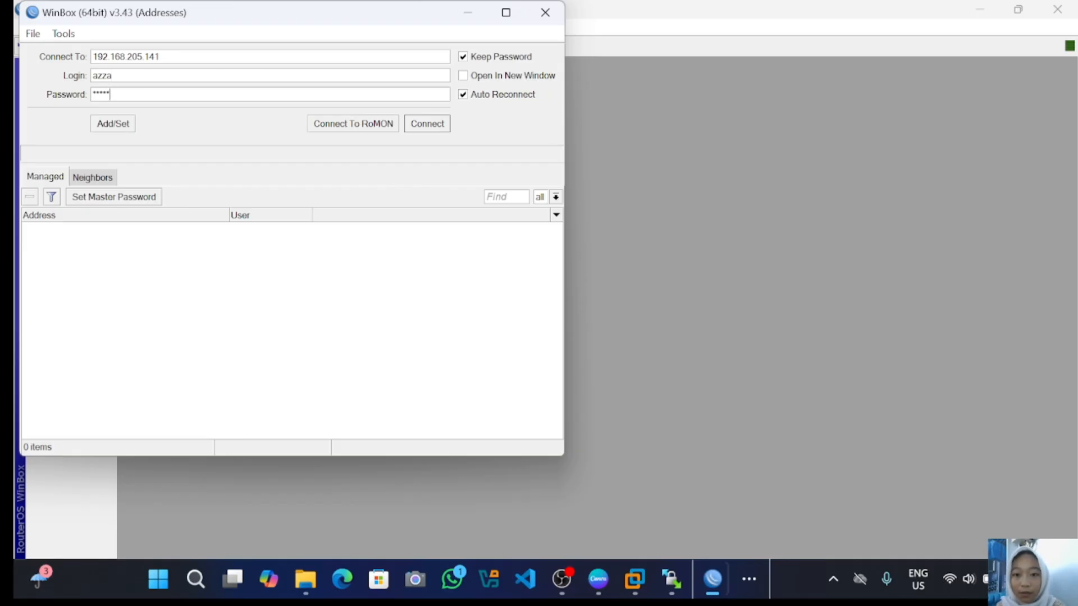
{"action": "left_click", "coordinate": [438, 125]}
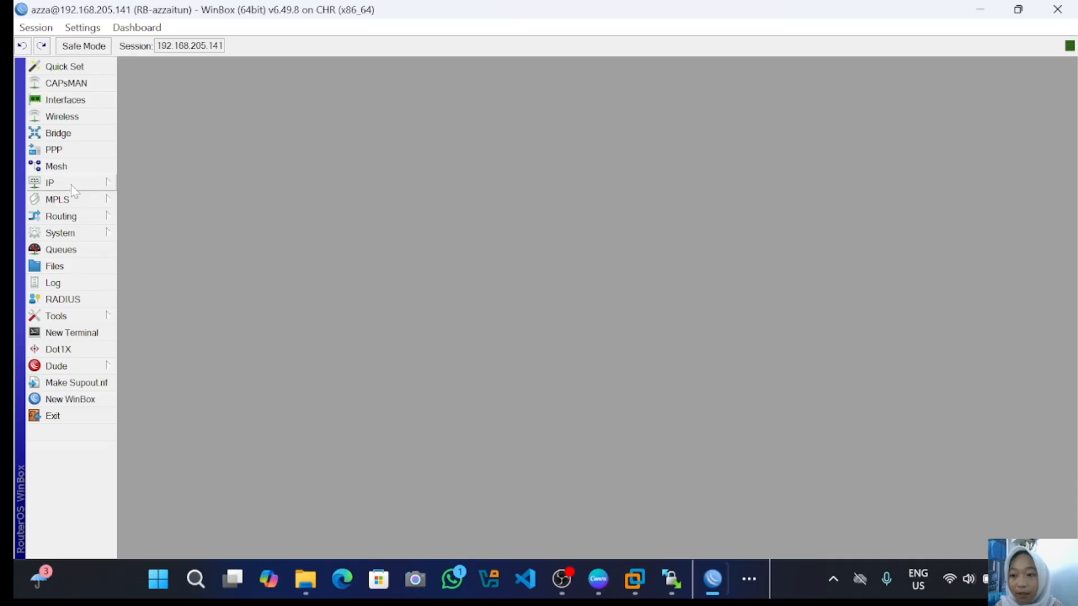
- Enable the disabled admin account in System > Users and close the User List
{"action": "left_click", "coordinate": [62, 235]}
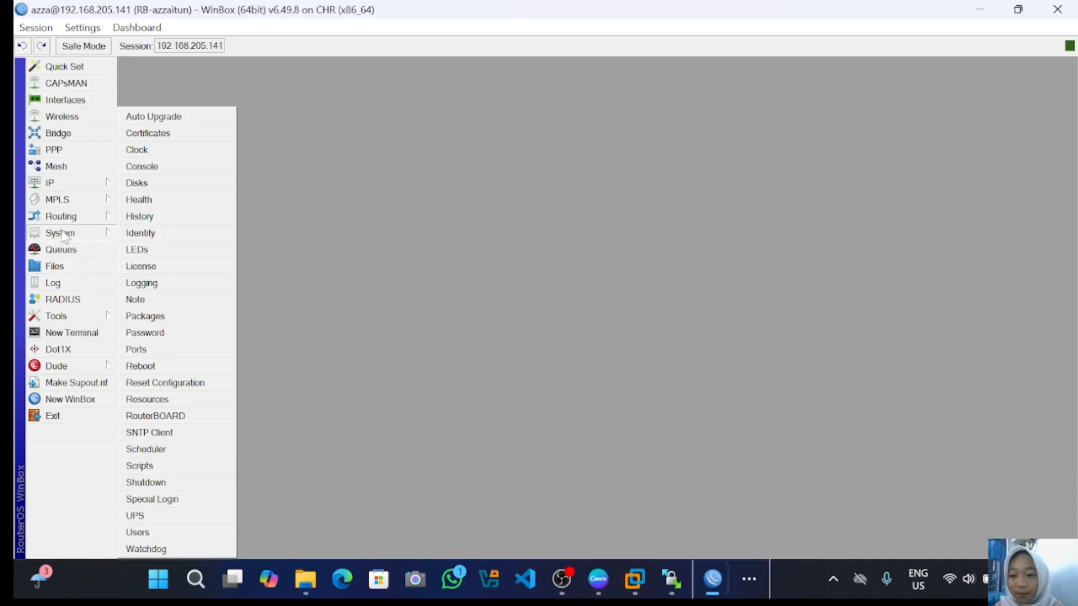
{"action": "left_click", "coordinate": [171, 533]}
{"action": "left_click", "coordinate": [380, 247]}
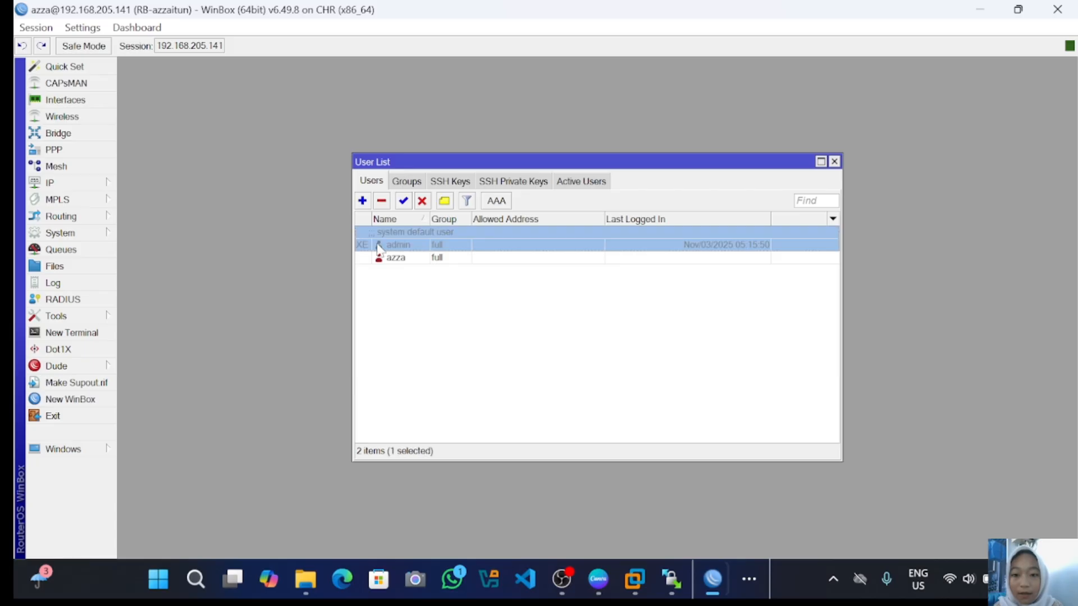
{"action": "left_click", "coordinate": [403, 201]}
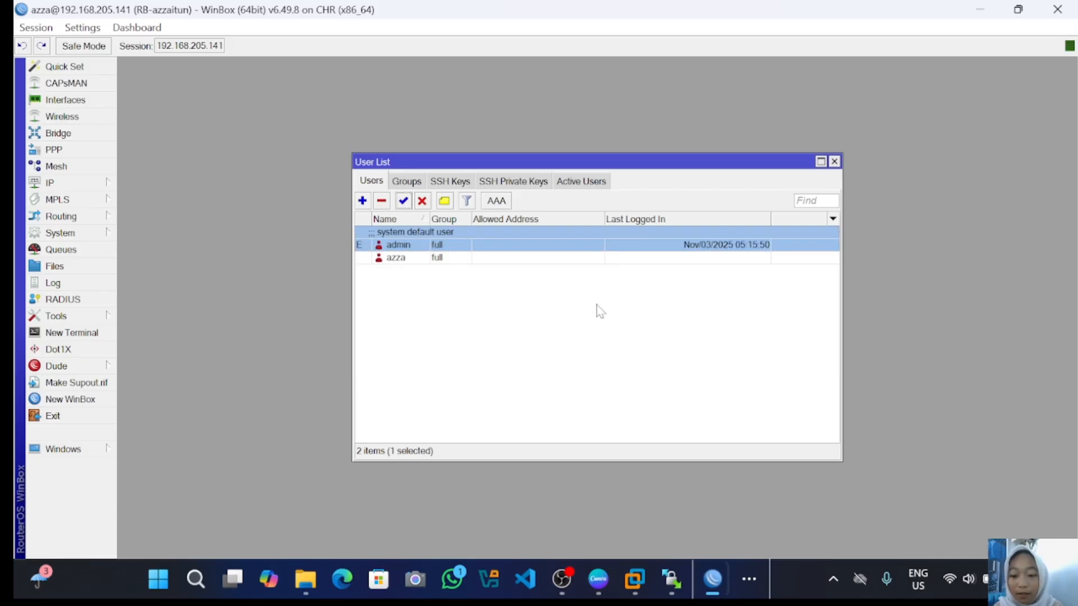
{"action": "left_click", "coordinate": [834, 161]}
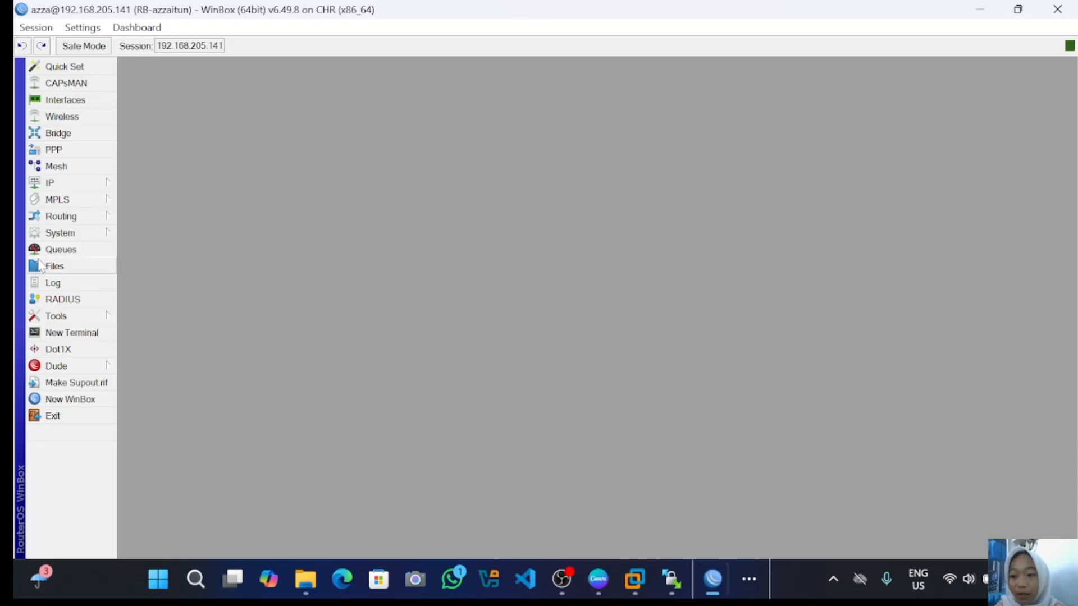
- From System > Users, add user1 in the read group with a confirmed password and save it
{"action": "left_click", "coordinate": [73, 232]}
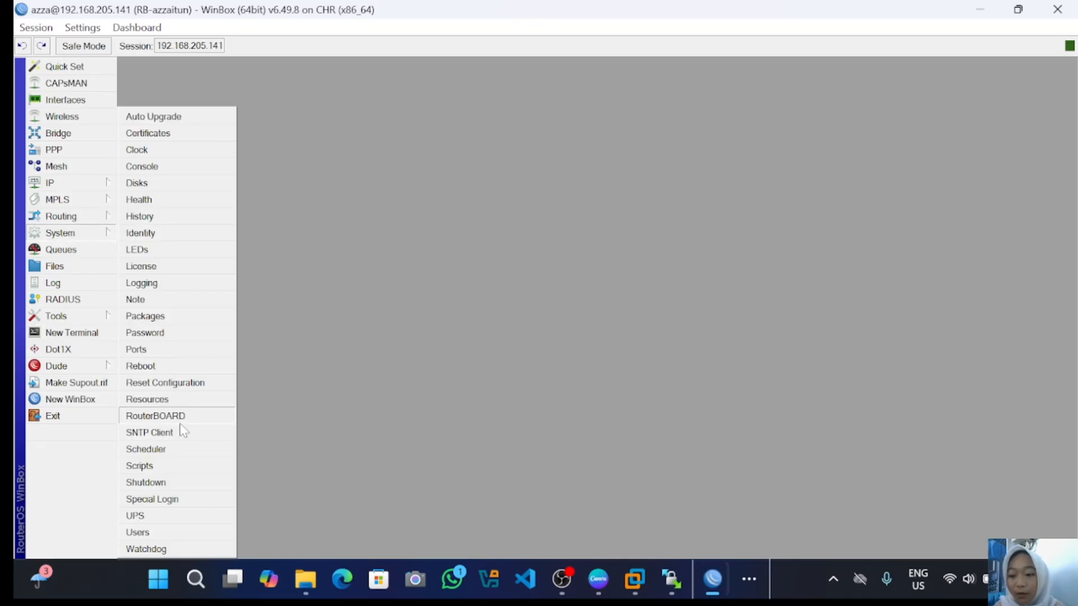
{"action": "left_click", "coordinate": [175, 537]}
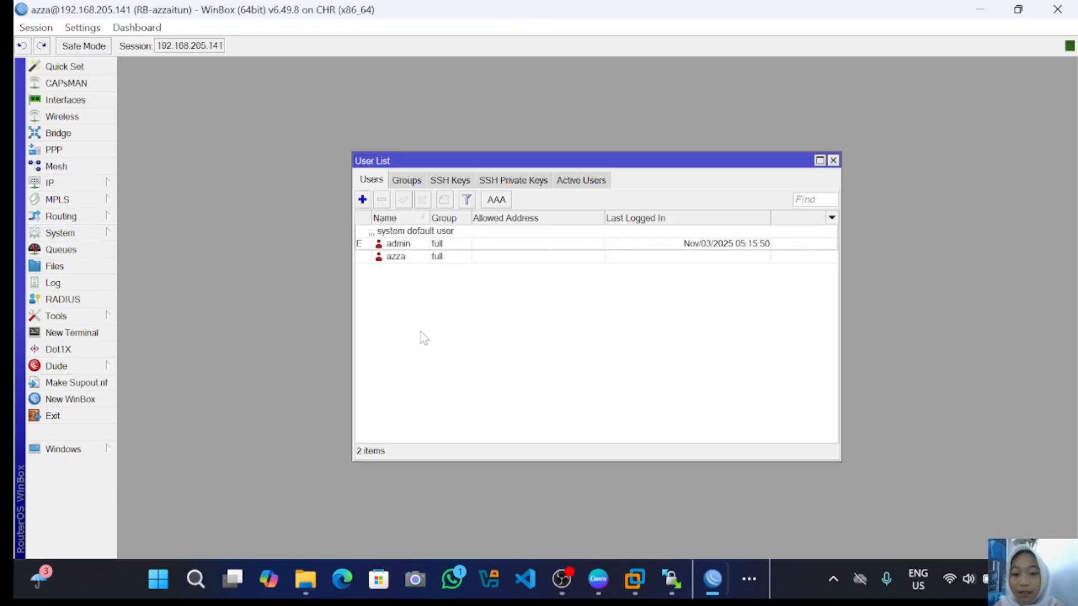
{"action": "left_click", "coordinate": [363, 200]}
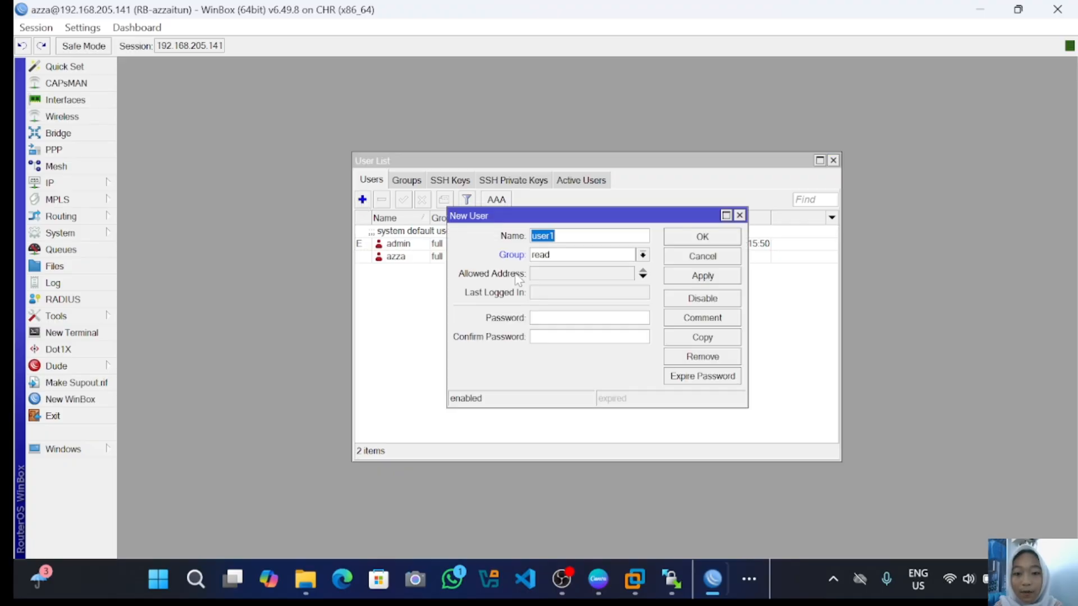
{"action": "left_click", "coordinate": [572, 257]}
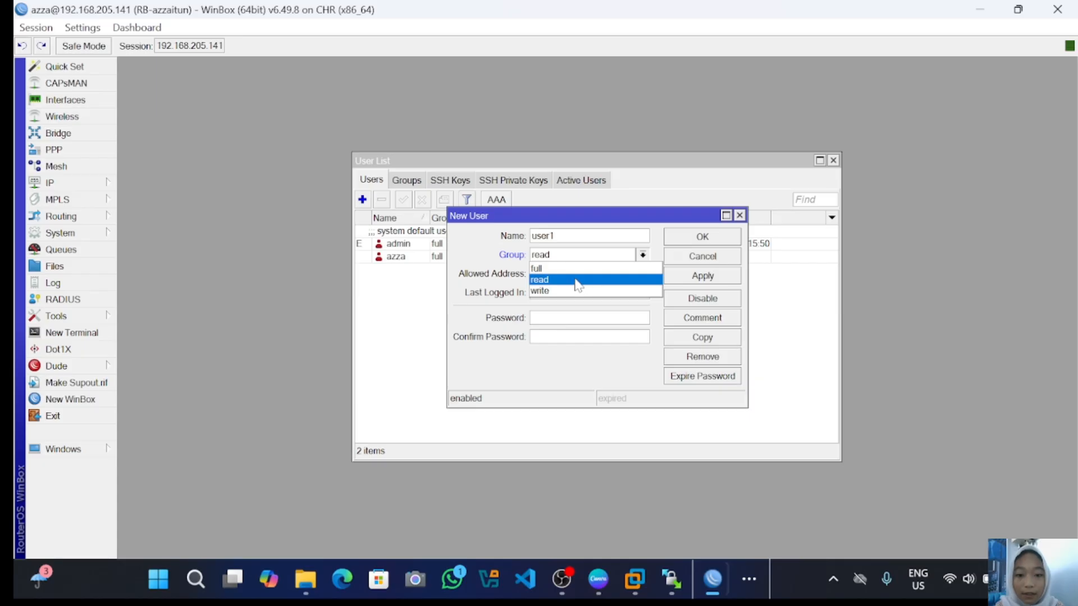
{"action": "left_click", "coordinate": [575, 280]}
{"action": "left_click", "coordinate": [558, 317]}
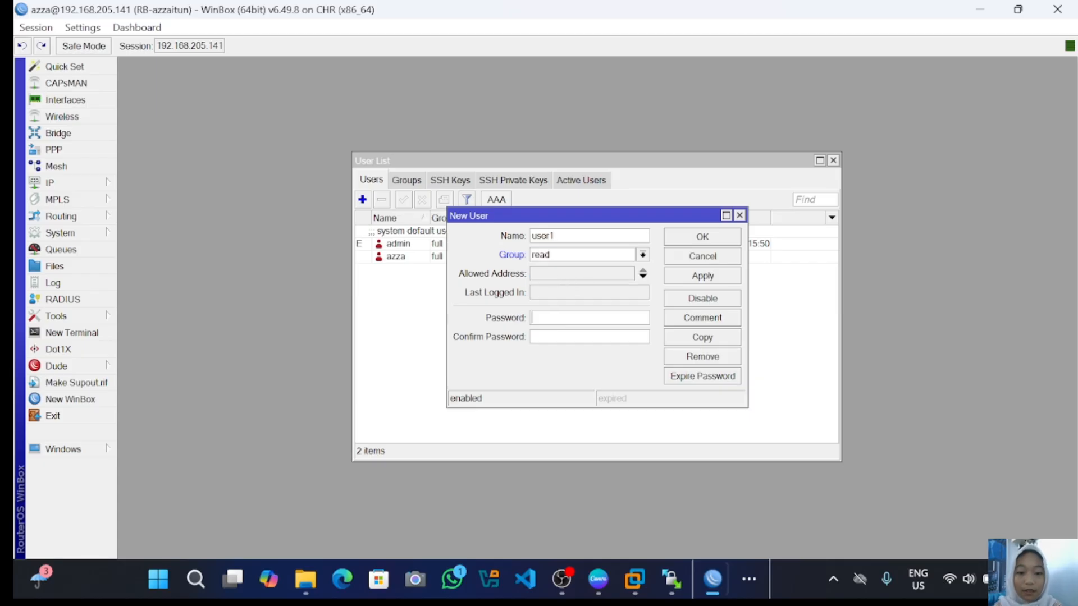
{"action": "type", "text": "12345"}
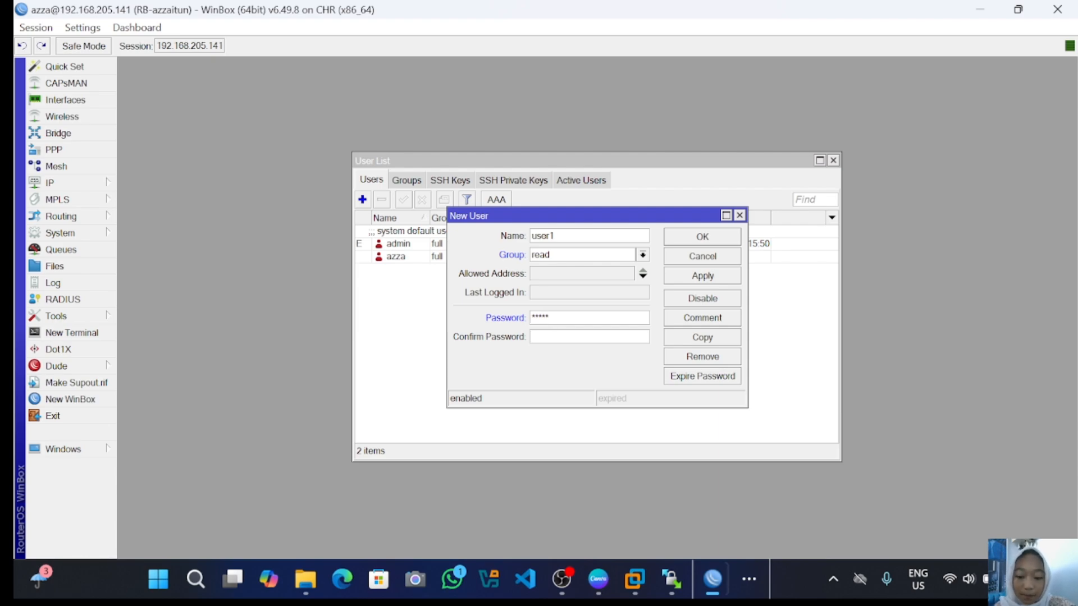
{"action": "type", "text": "*****"}
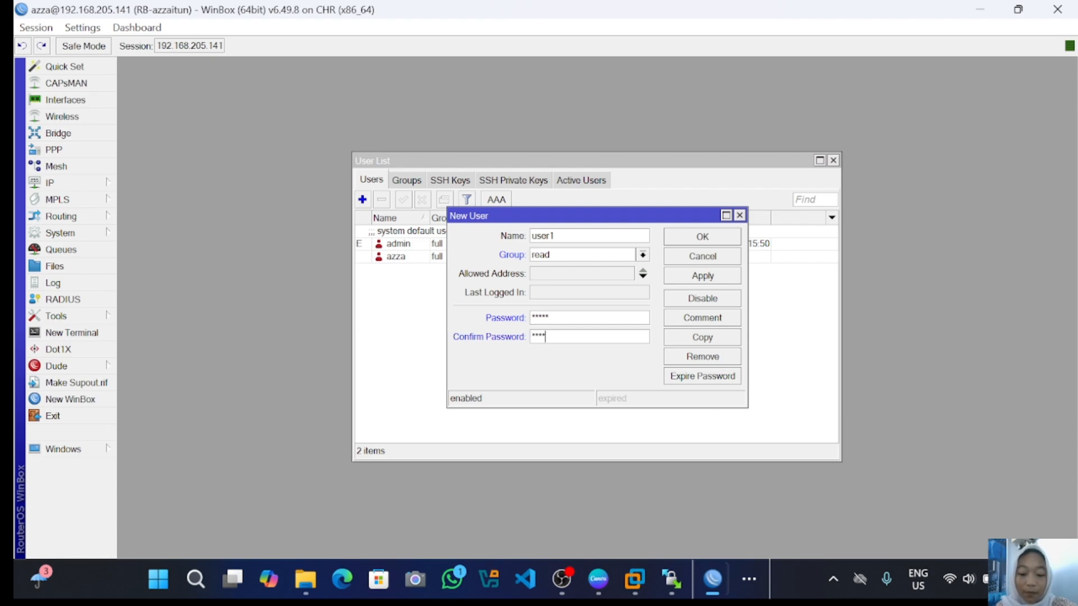
{"action": "left_click", "coordinate": [703, 276]}
{"action": "left_click", "coordinate": [704, 239]}
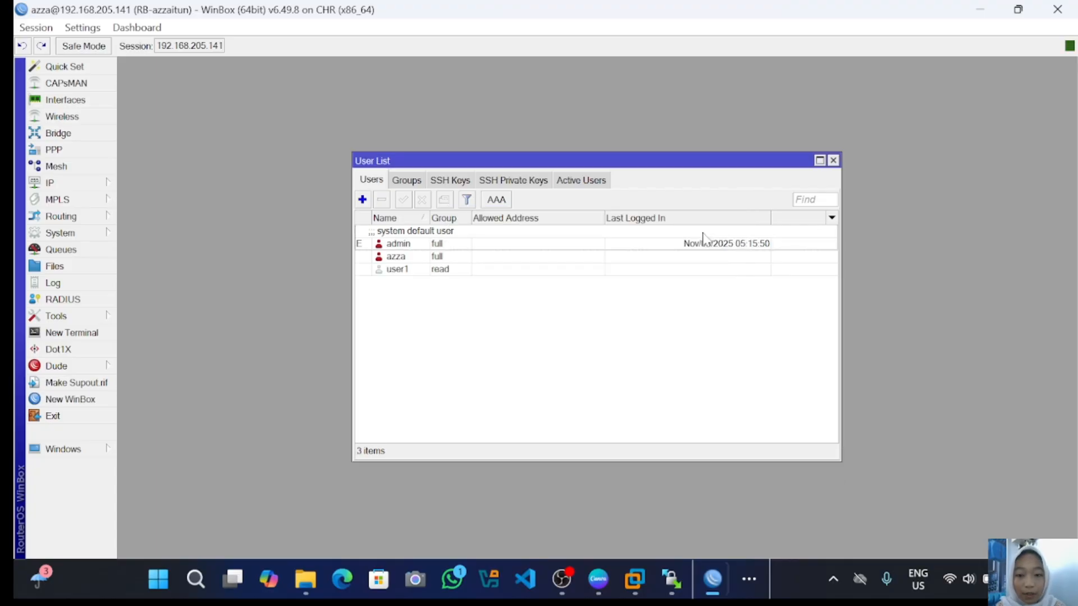
- Open a new WinBox session and connect to the router with login user1
{"action": "left_click", "coordinate": [70, 400]}
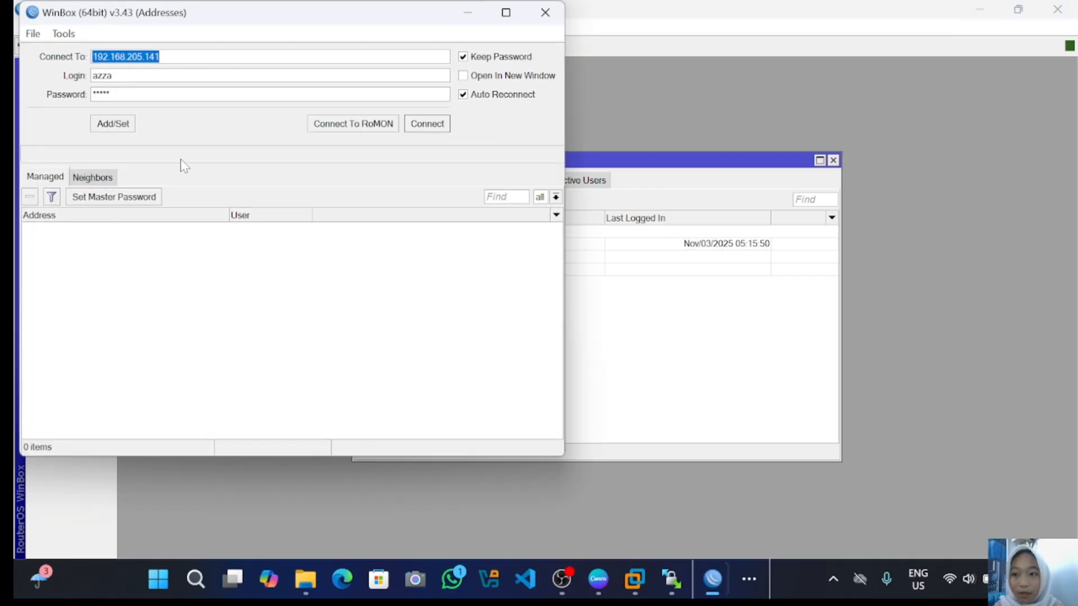
{"action": "left_click", "coordinate": [116, 76]}
{"action": "key", "text": "BackSpace"}
{"action": "key", "text": "BackSpace"}
{"action": "key", "text": "BackSpace"}
{"action": "key", "text": "BackSpace"}
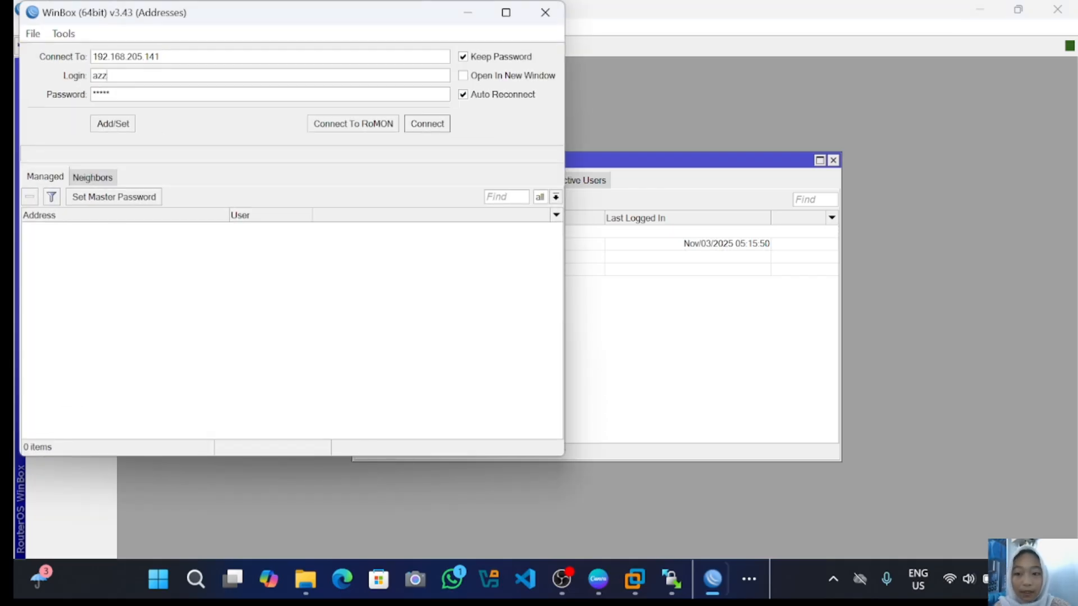
{"action": "type", "text": "use"}
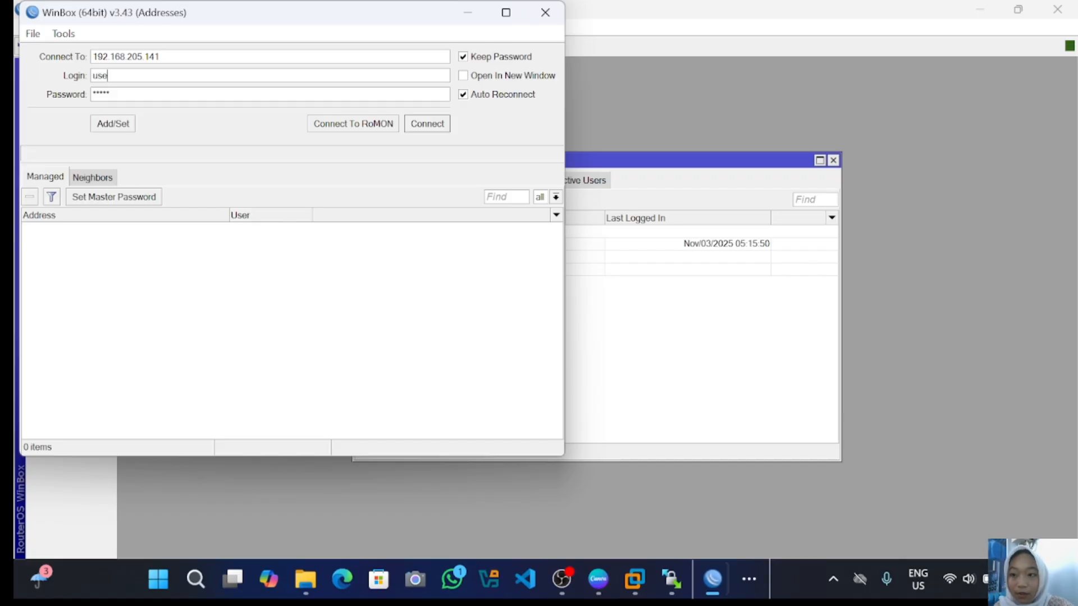
{"action": "type", "text": "r1"}
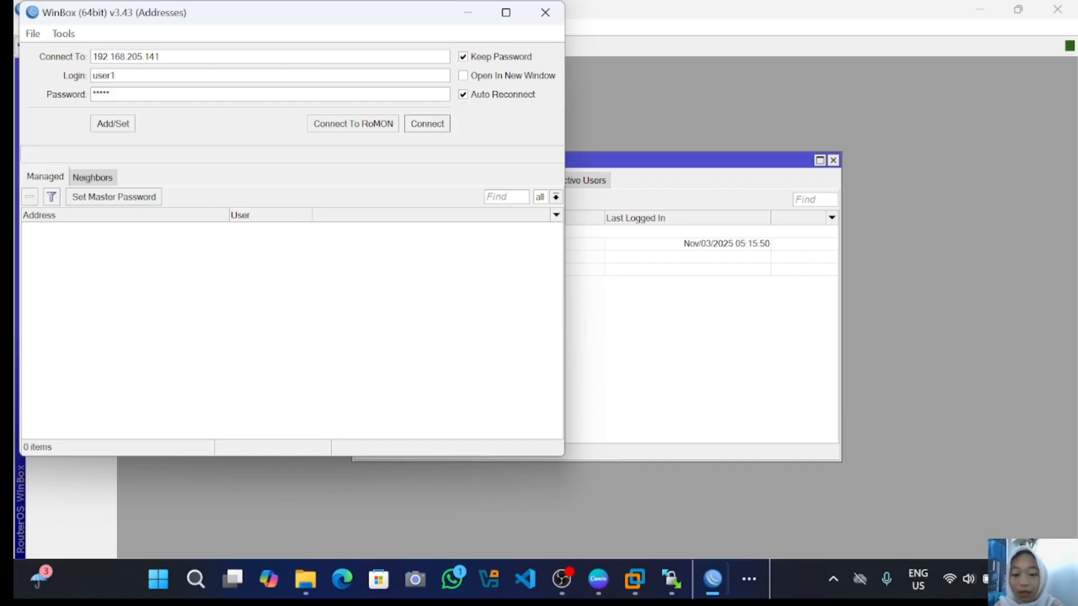
{"action": "left_click", "coordinate": [417, 127]}
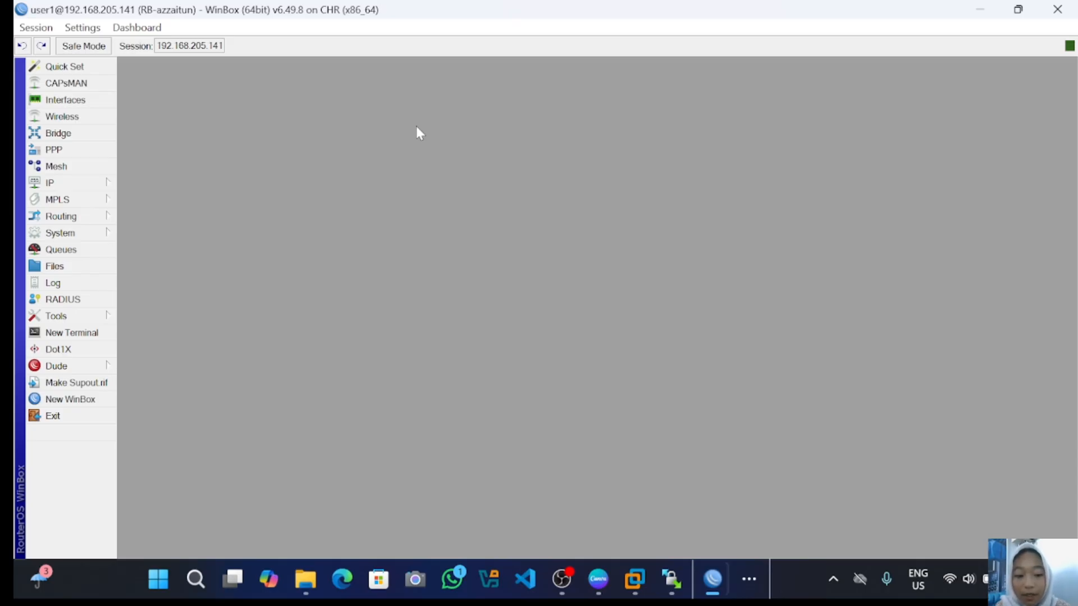
- As user1, open the 192.168.33.1 entry in IP > Addresses to test editing it
{"action": "left_click", "coordinate": [59, 184]}
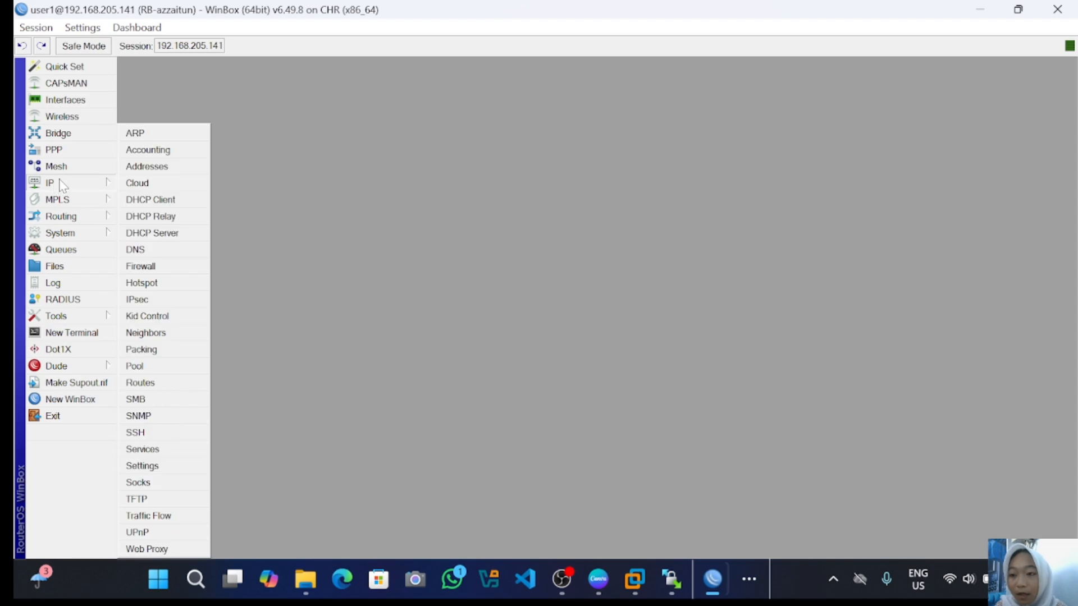
{"action": "left_click", "coordinate": [147, 166]}
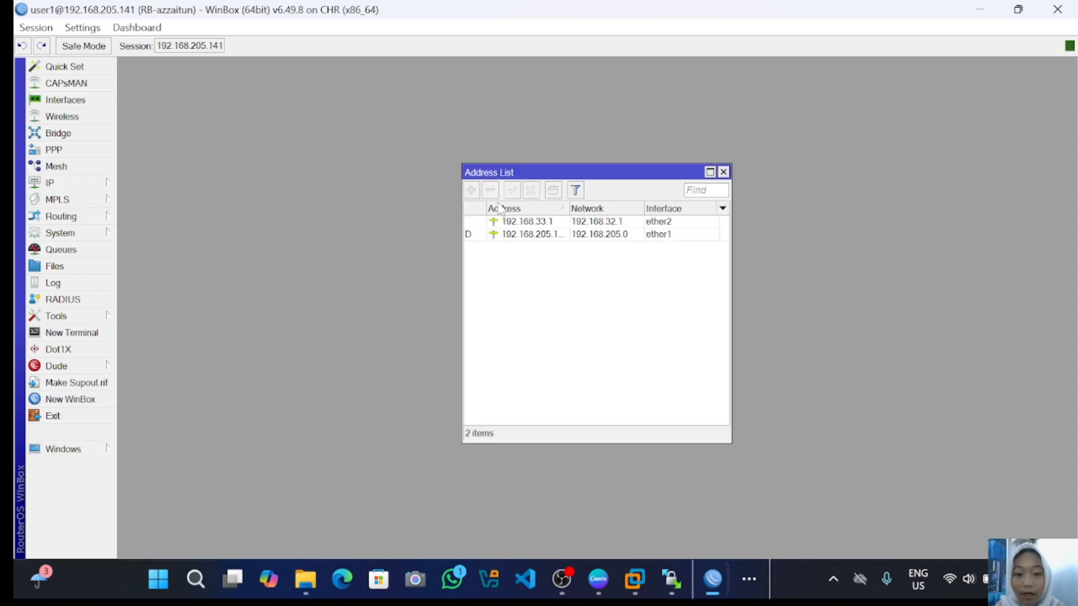
{"action": "double_click", "coordinate": [520, 225]}
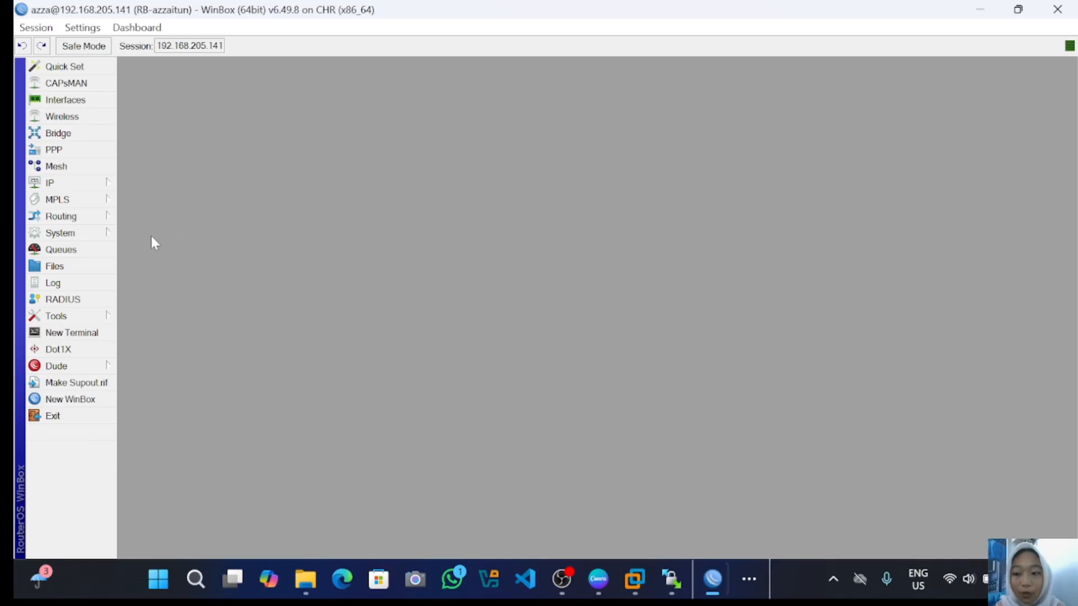
- From System > Users, add user2 in the write group with a confirmed password and save it
{"action": "left_click", "coordinate": [61, 232]}
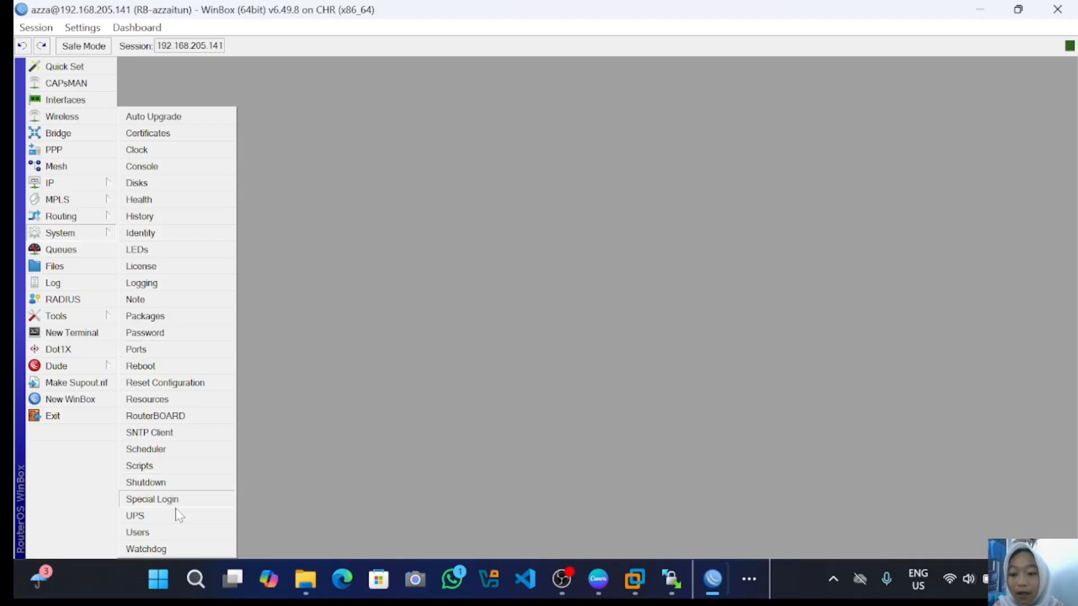
{"action": "left_click", "coordinate": [177, 535]}
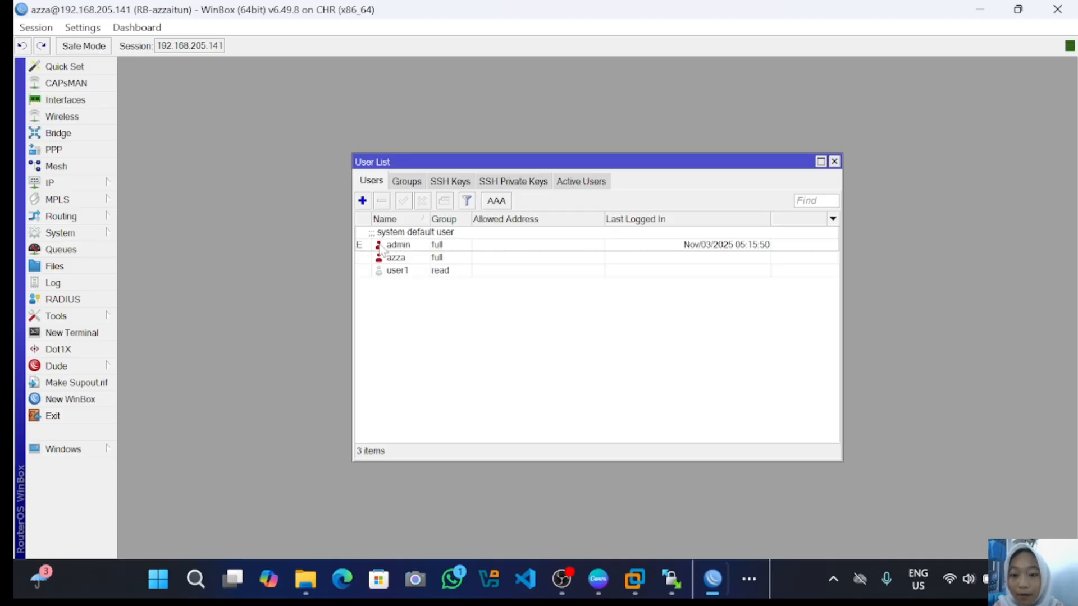
{"action": "left_click", "coordinate": [362, 201]}
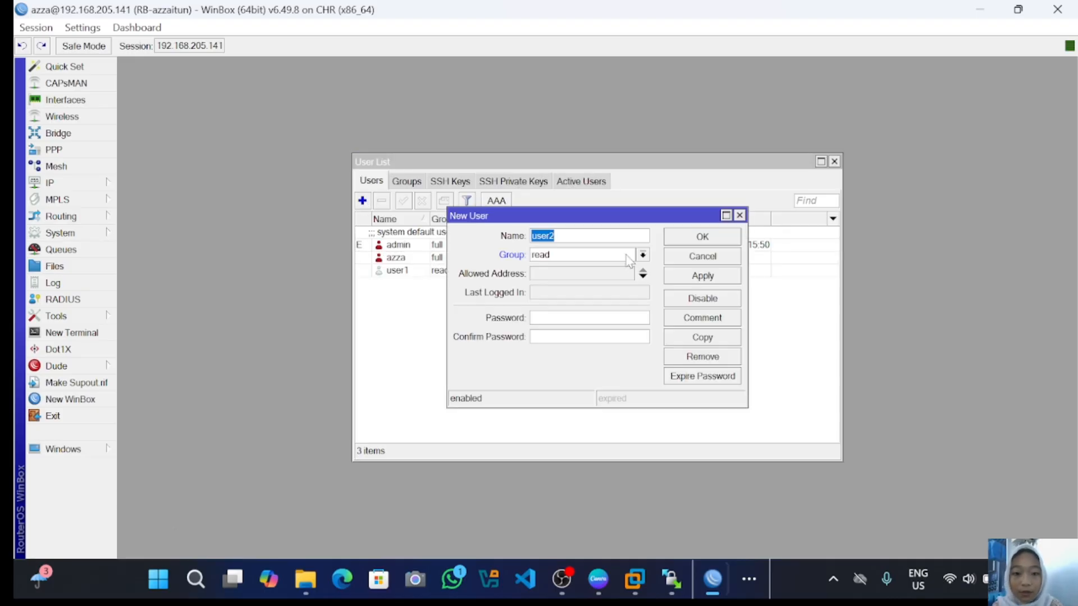
{"action": "left_click", "coordinate": [588, 257]}
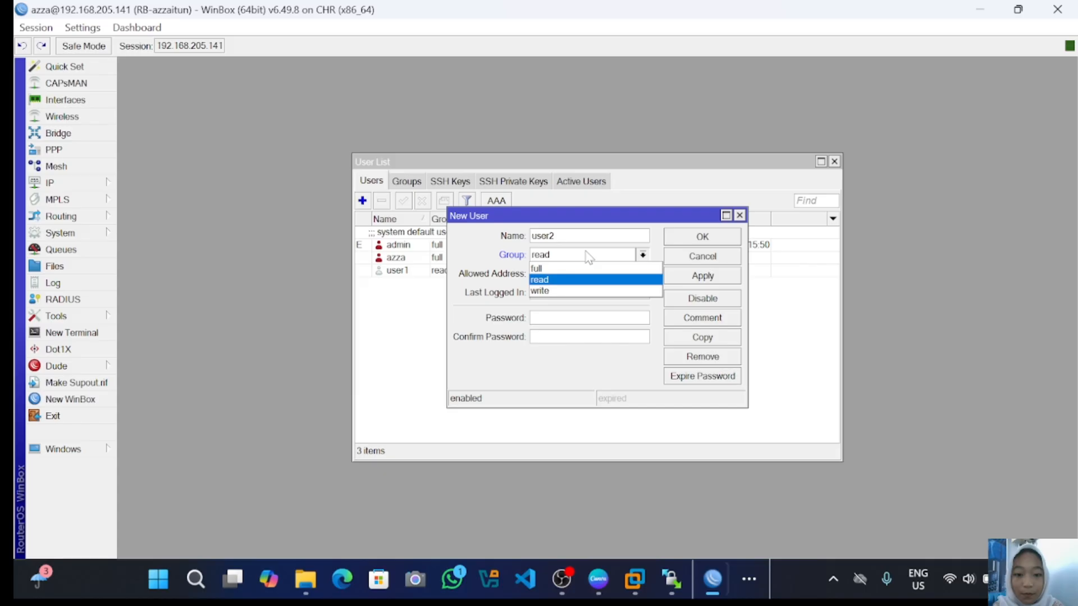
{"action": "left_click", "coordinate": [587, 289]}
{"action": "left_click", "coordinate": [581, 317]}
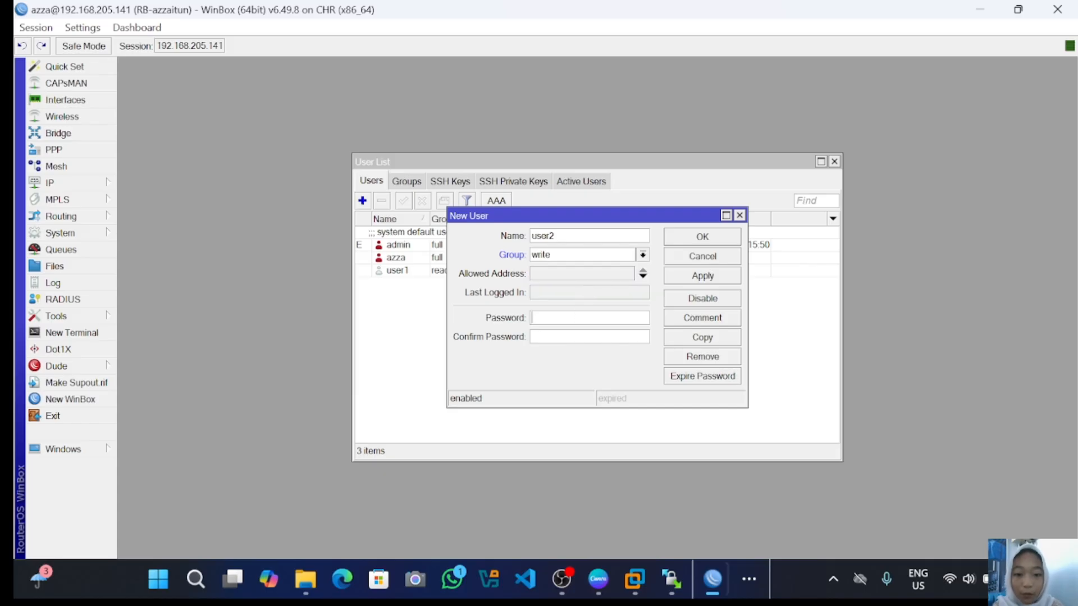
{"action": "type", "text": "****"}
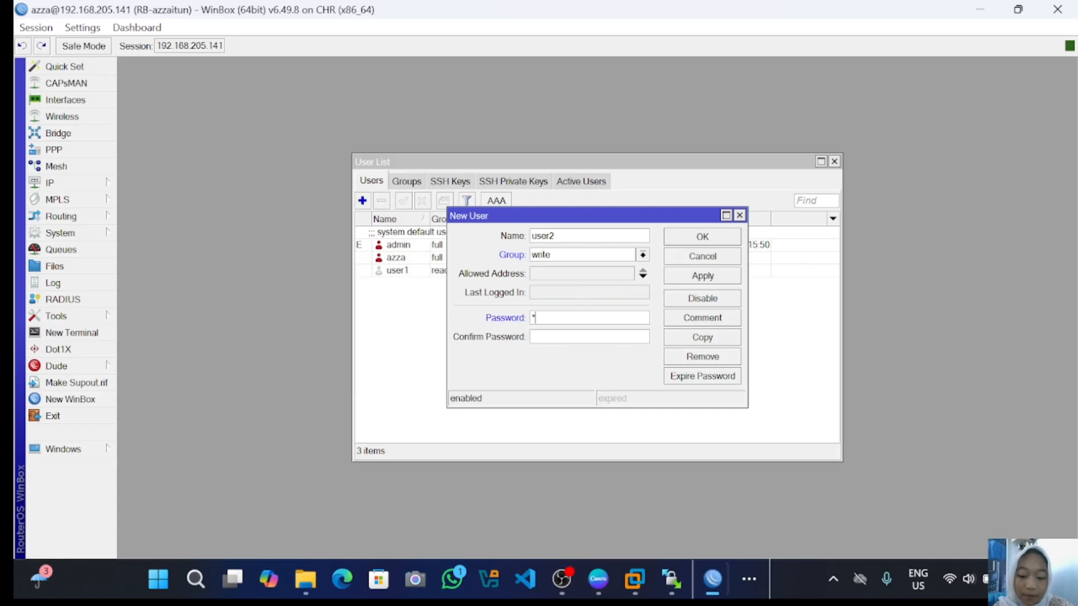
{"action": "type", "text": "*"}
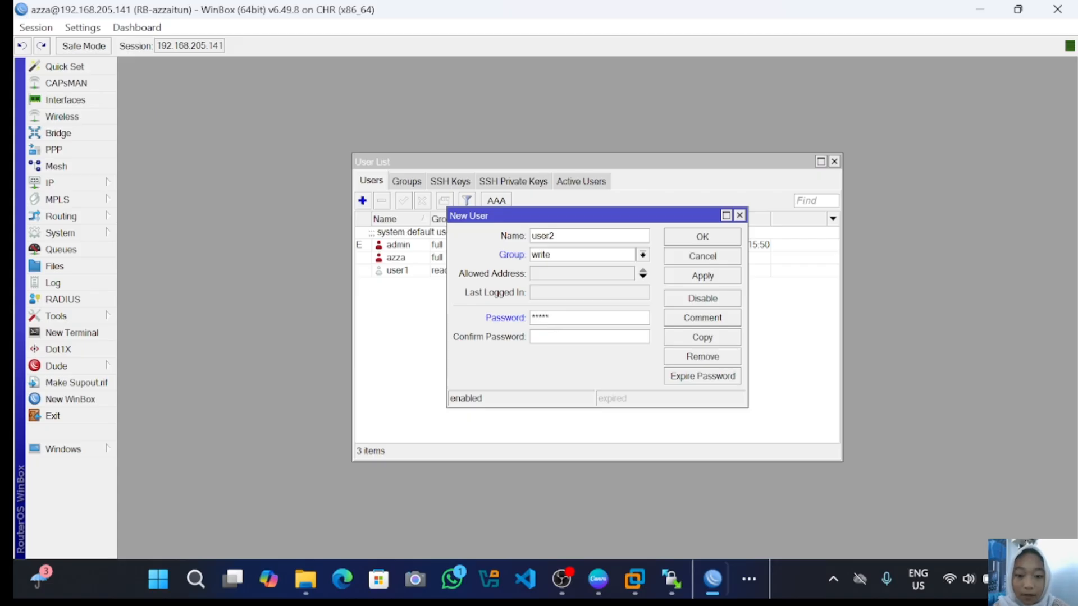
{"action": "key", "text": "Tab"}
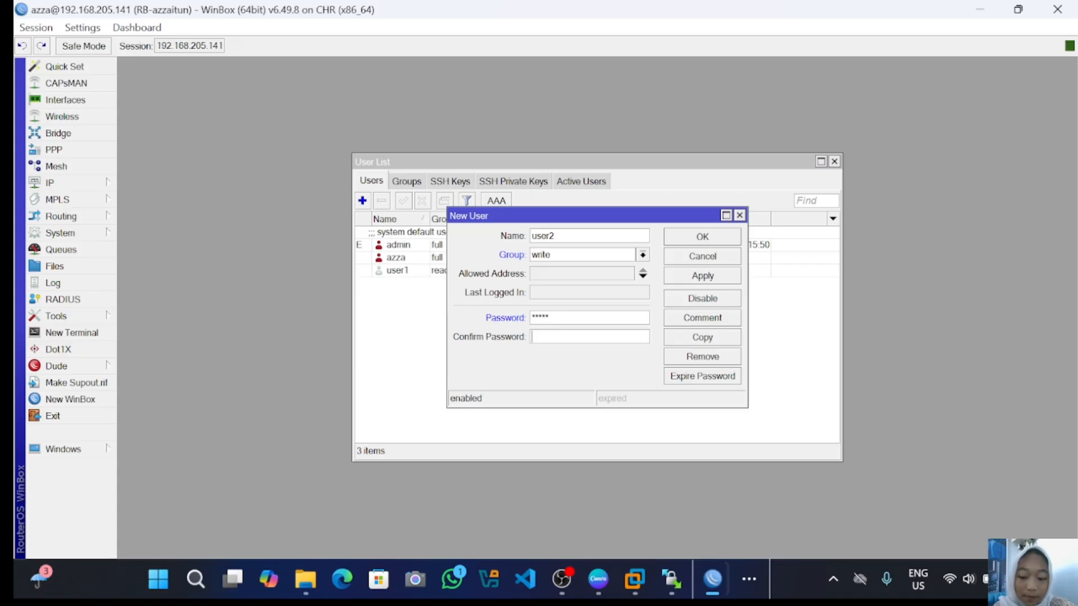
{"action": "type", "text": "*****"}
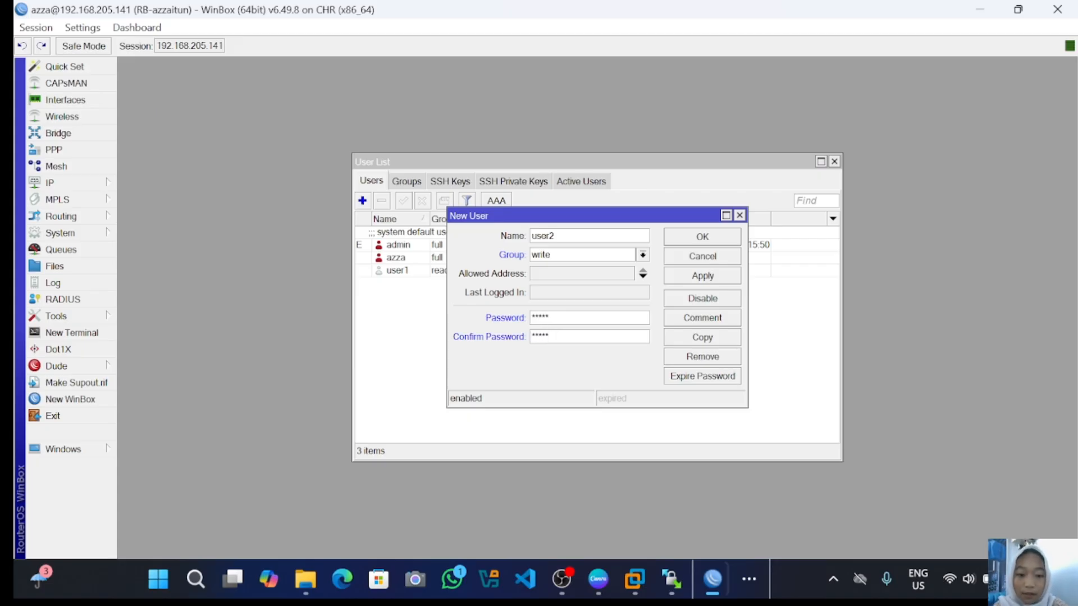
{"action": "left_click", "coordinate": [722, 276]}
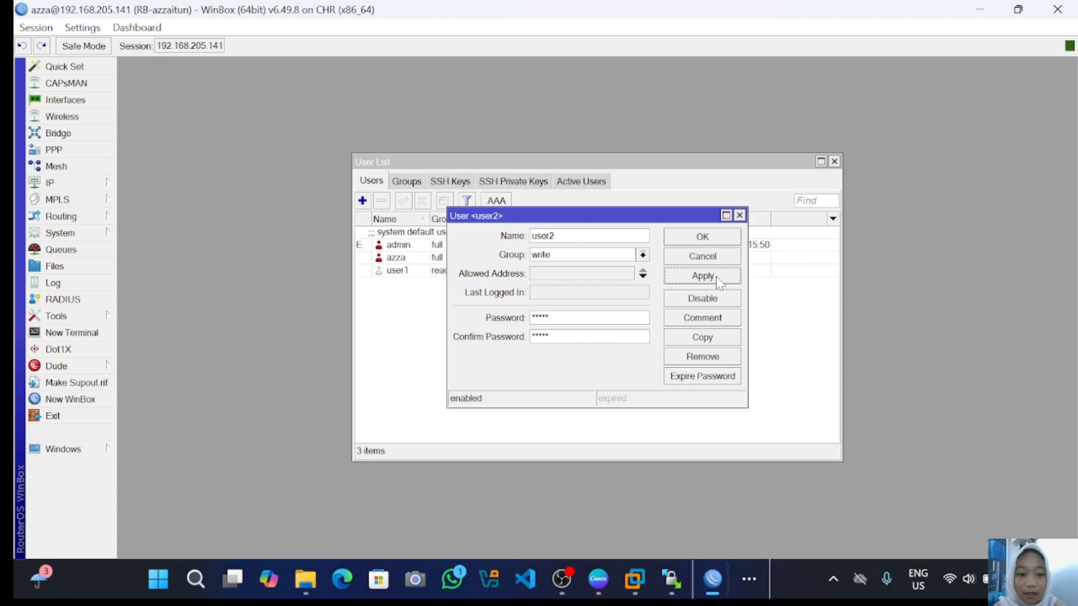
{"action": "left_click", "coordinate": [709, 241]}
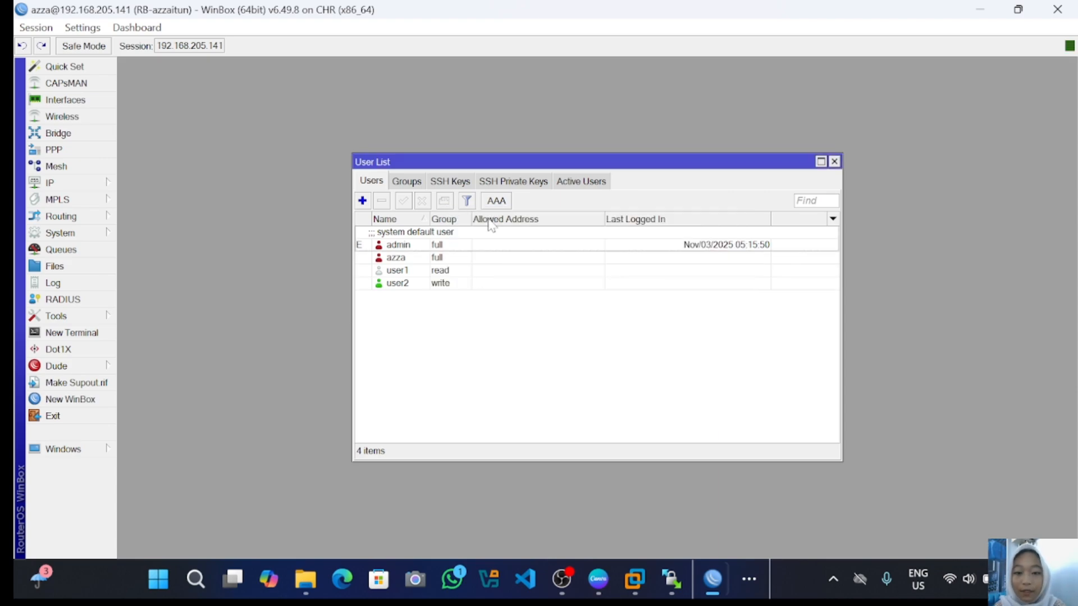
- Open a new WinBox session and connect to the router with login user2
{"action": "left_click", "coordinate": [79, 399]}
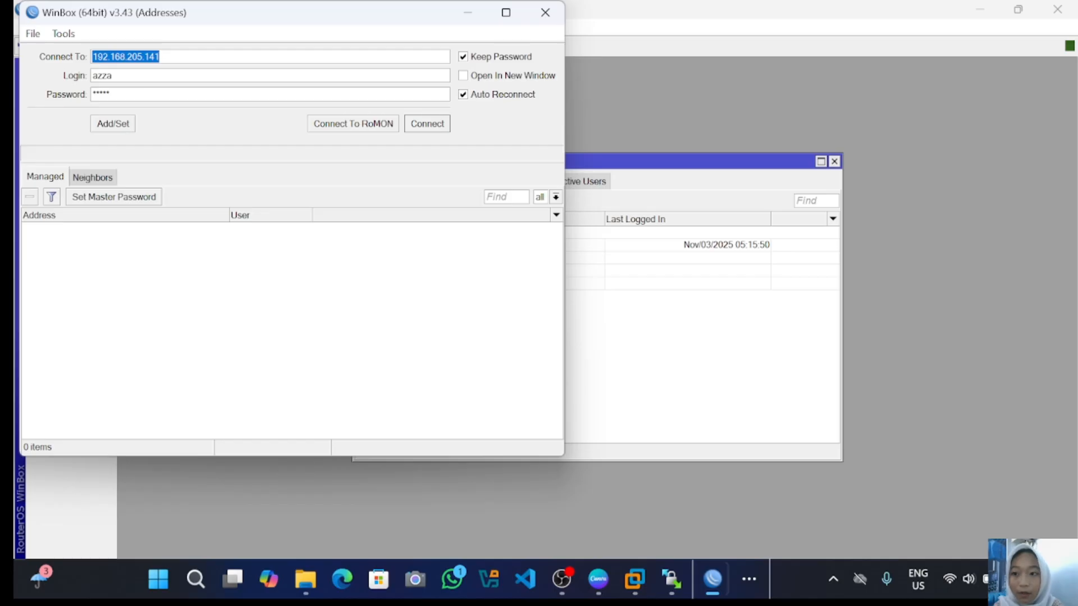
{"action": "left_click", "coordinate": [113, 76]}
{"action": "key", "text": "BackSpace"}
{"action": "key", "text": "BackSpace"}
{"action": "key", "text": "BackSpace"}
{"action": "key", "text": "BackSpace"}
{"action": "type", "text": "user2"}
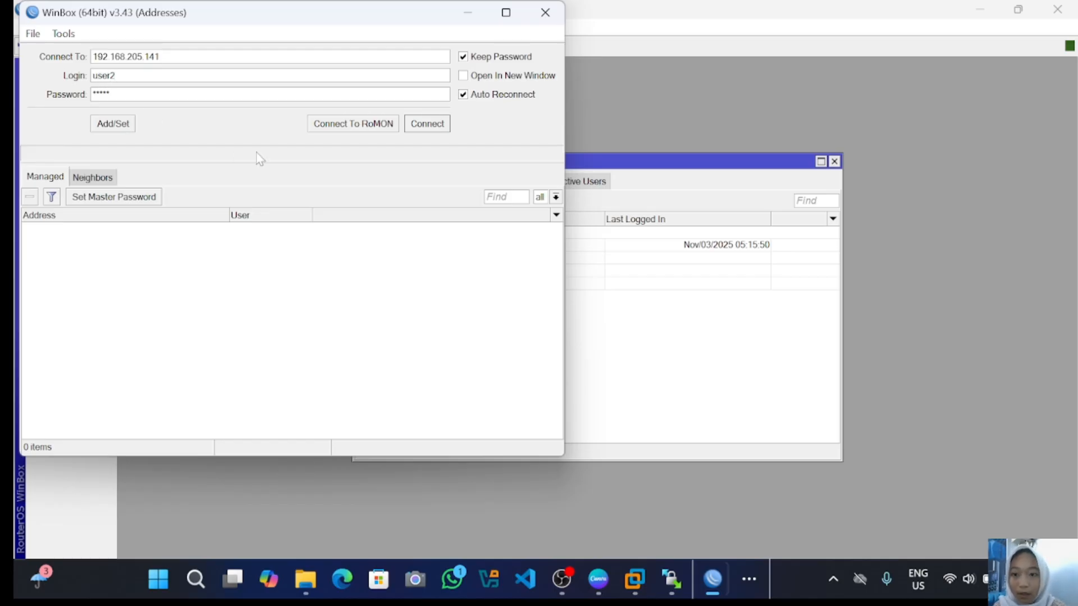
{"action": "left_click", "coordinate": [424, 125]}
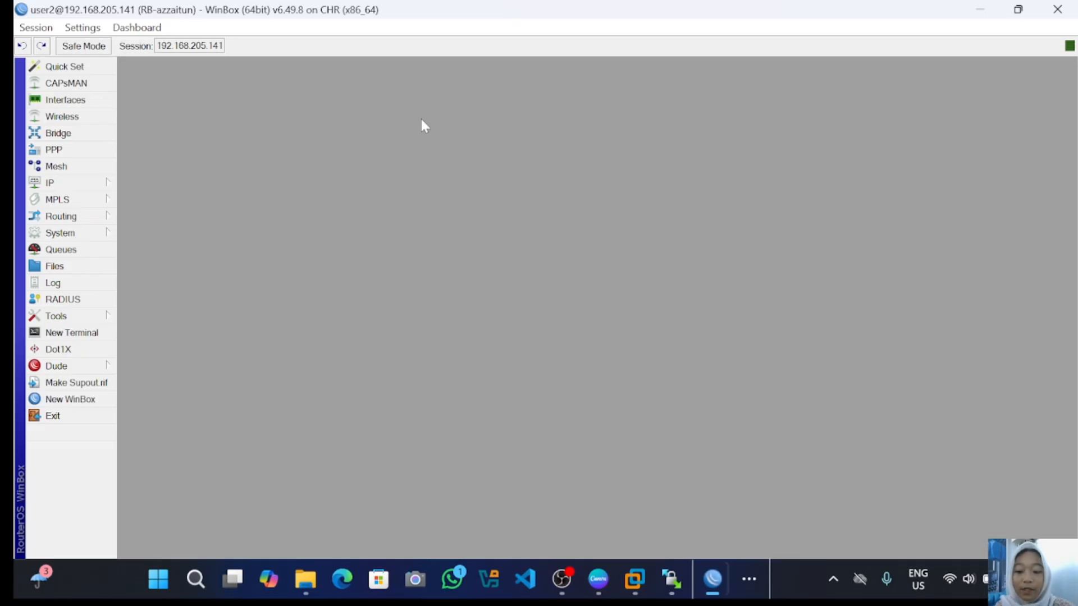